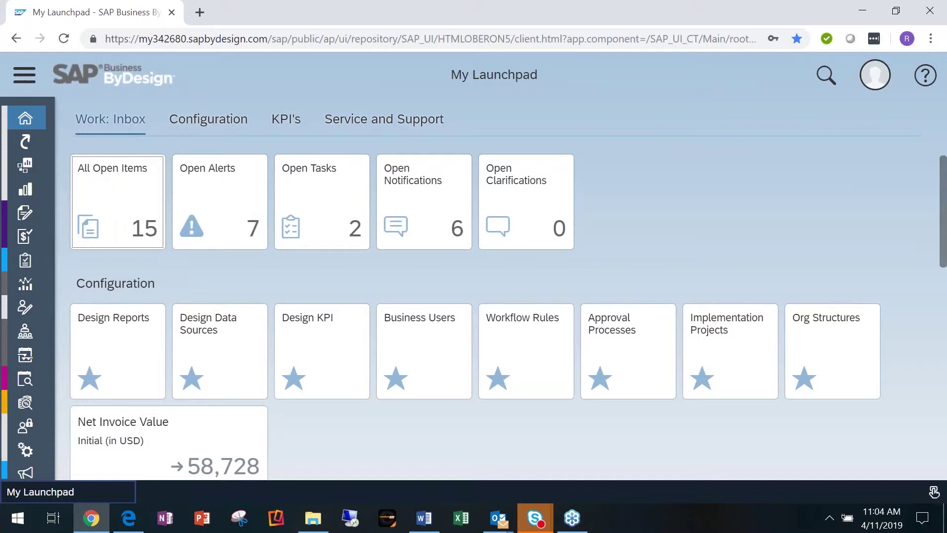
Switch to Excel, create a blank workbook, and select cell B1.
click(467, 526)
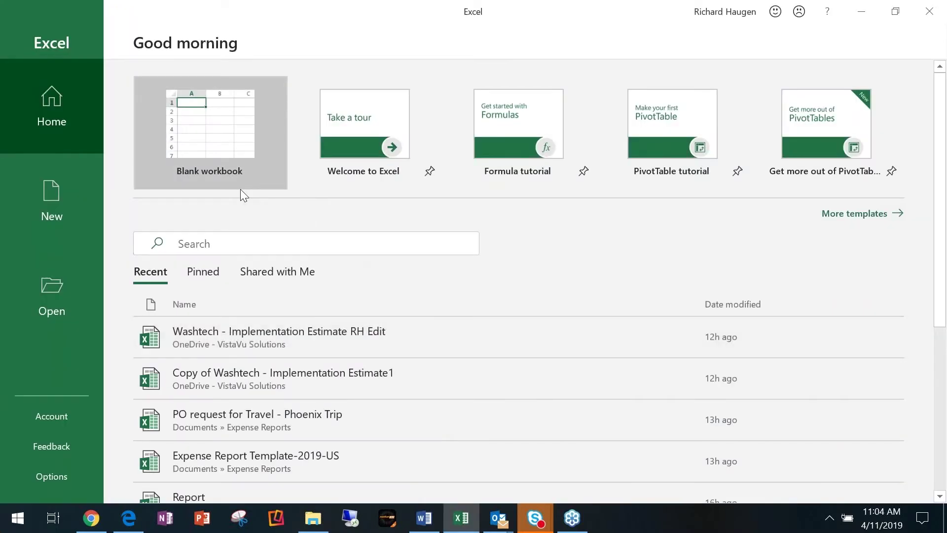
click(196, 149)
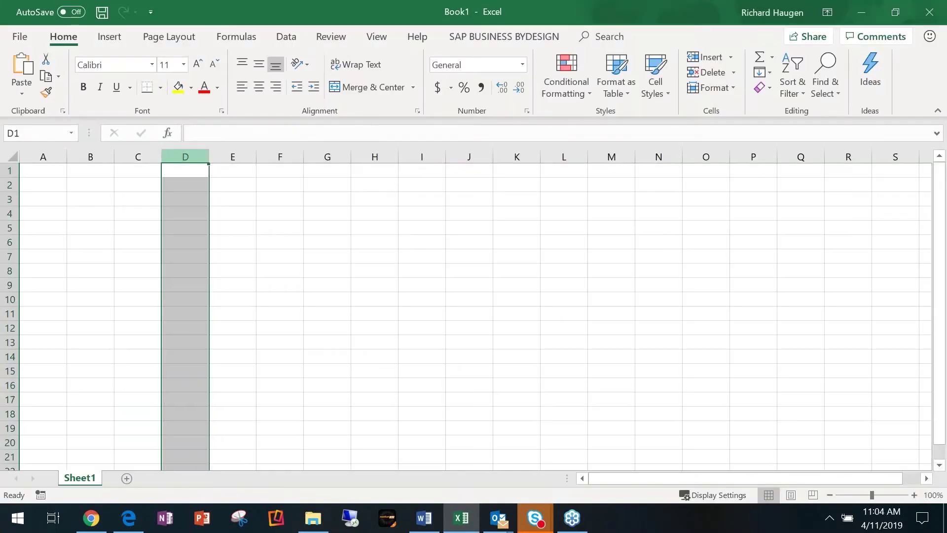
click(89, 169)
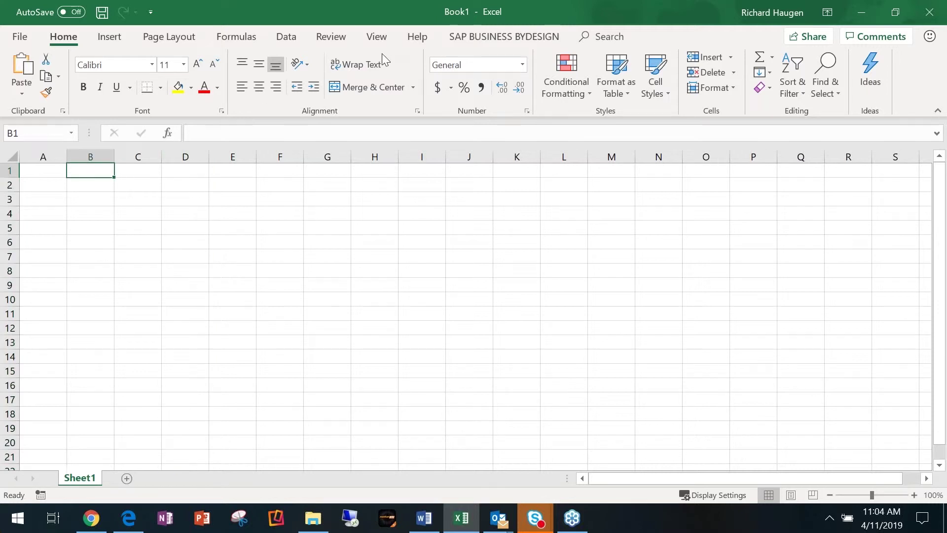
Examine the external data import options and the SAP Business ByDesign add-in commands, and minimize the workbook window.
click(286, 36)
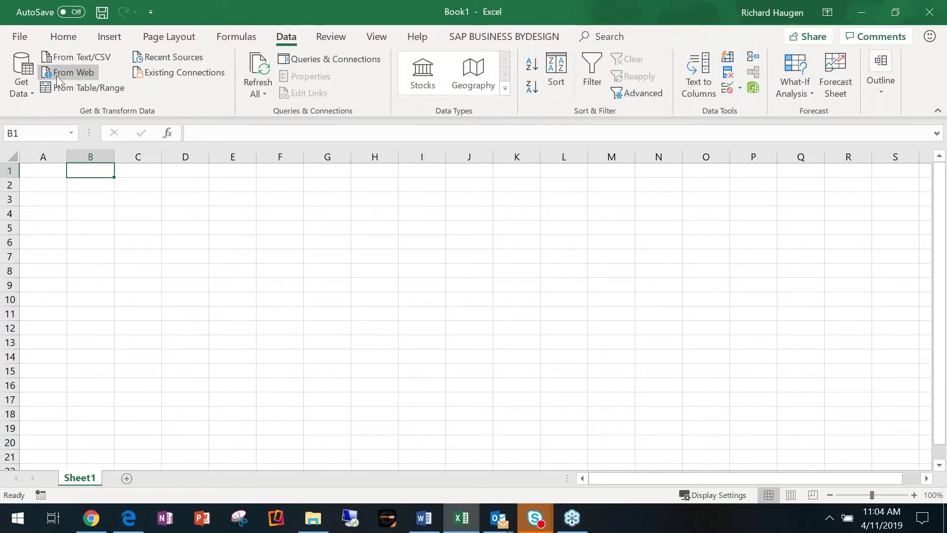
click(30, 85)
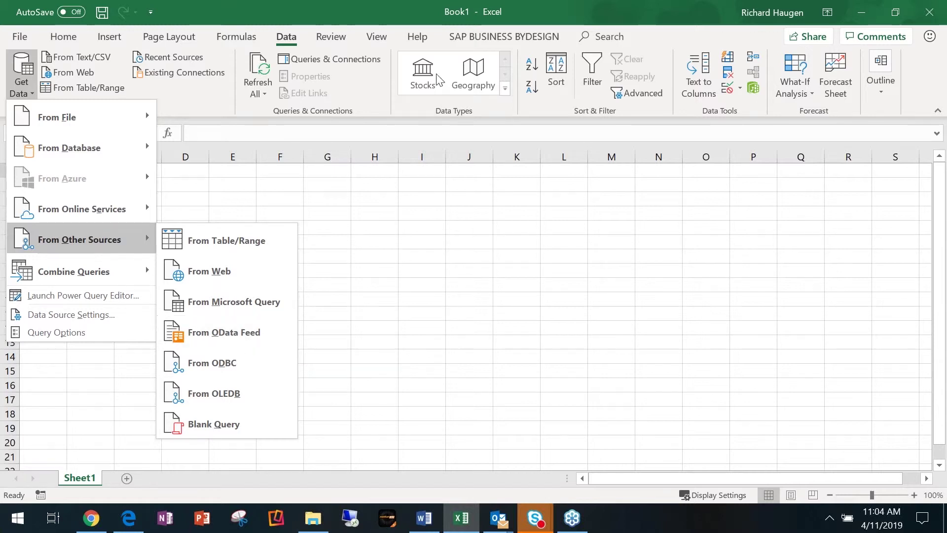
click(481, 37)
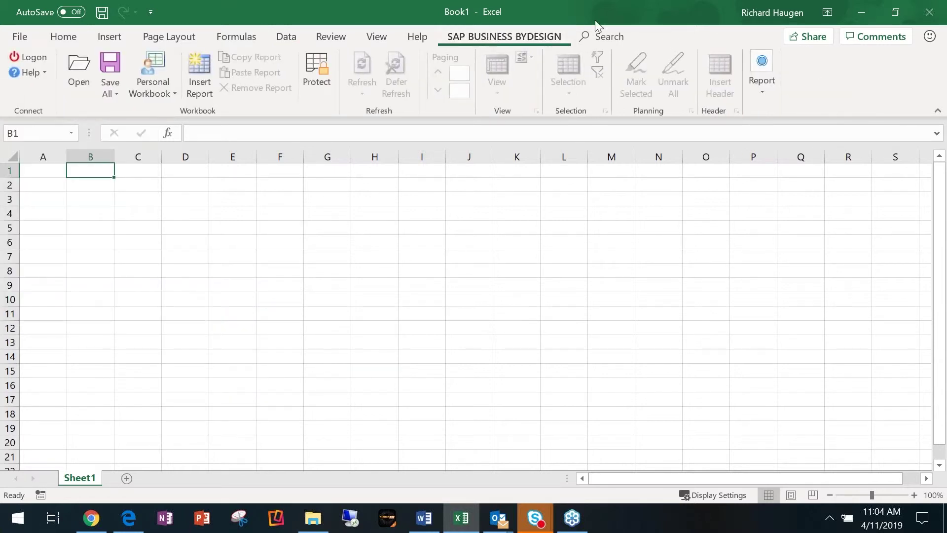
double_click(610, 13)
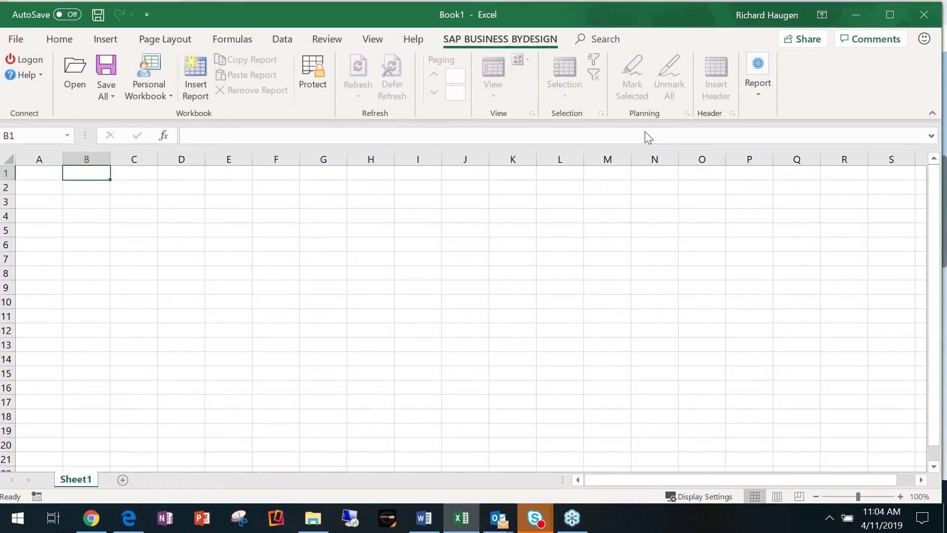
key(super+Down)
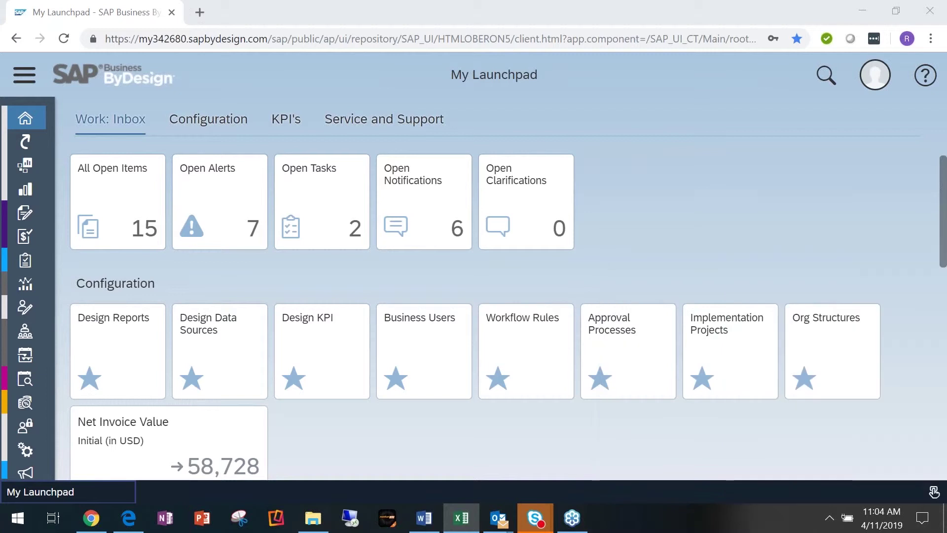
Open OData Services under Application and User Management in SAP Business ByDesign and list the Custom OData Services.
click(40, 119)
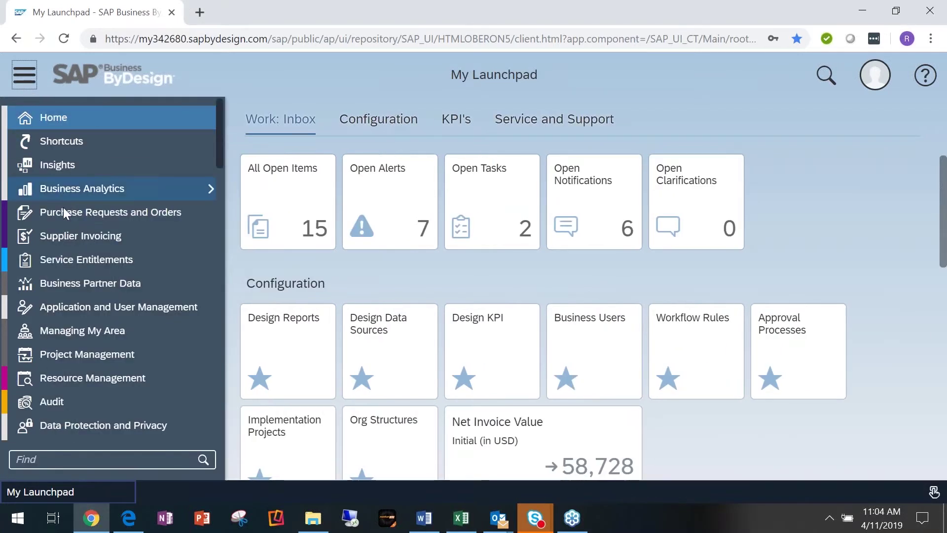
scroll(63, 207, down, 10)
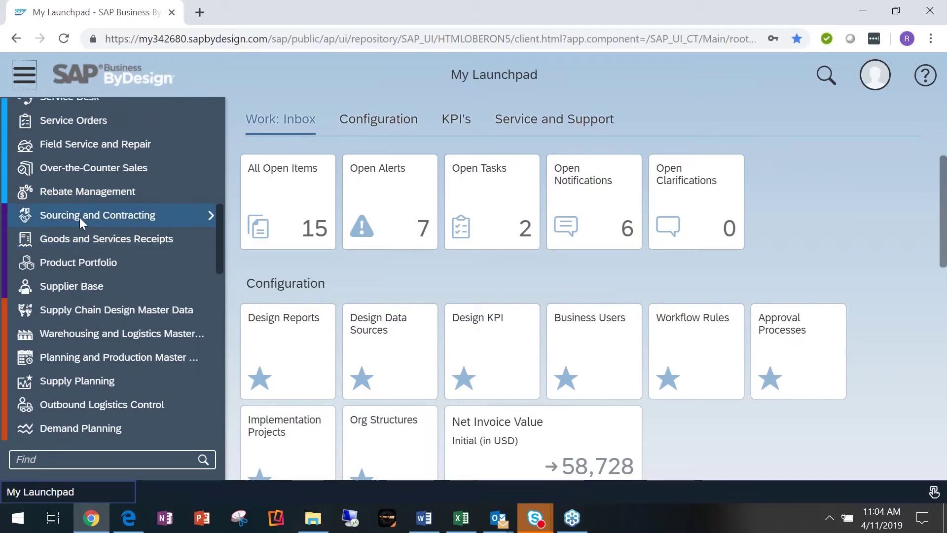
scroll(82, 192, up, 8)
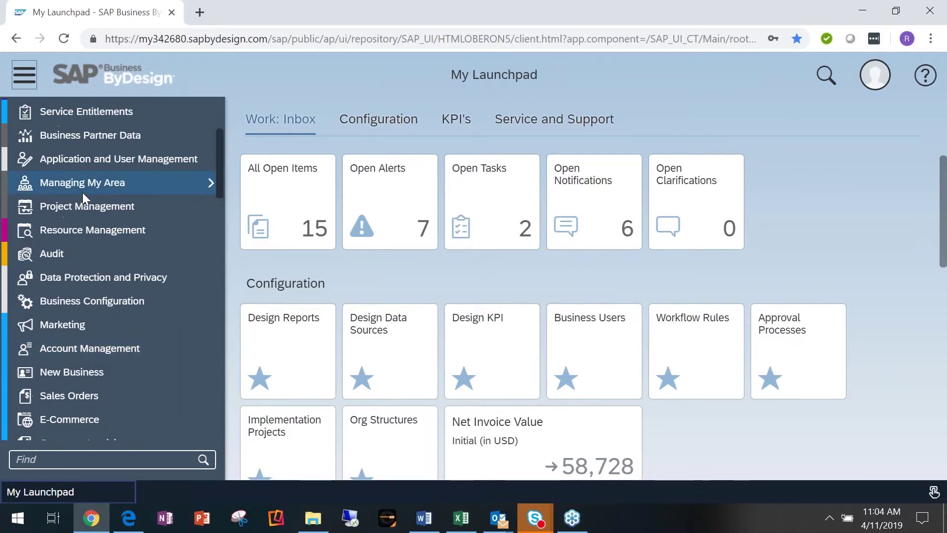
click(148, 157)
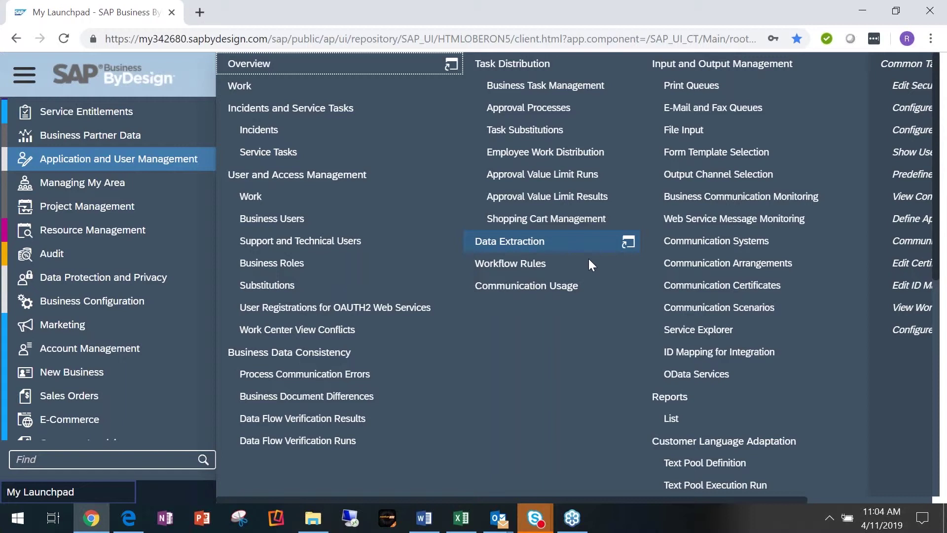
click(709, 383)
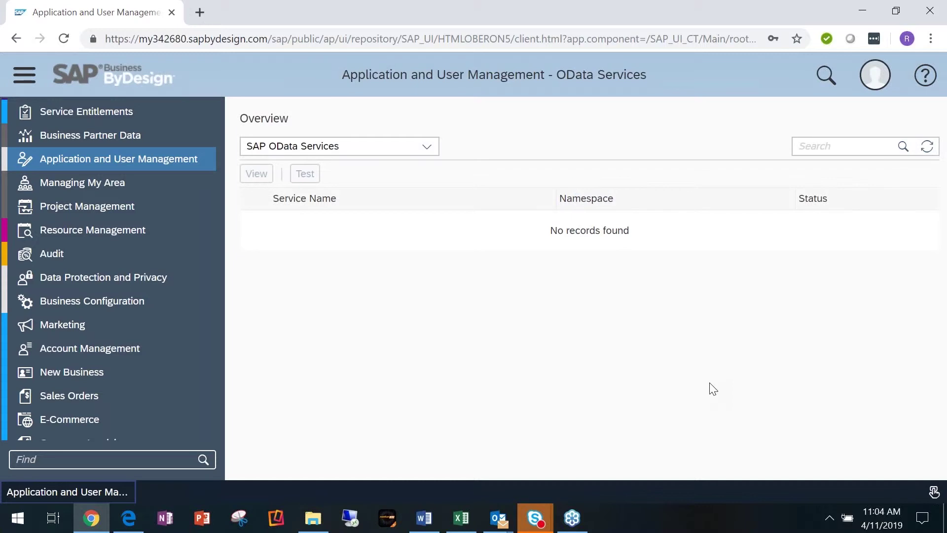
click(425, 145)
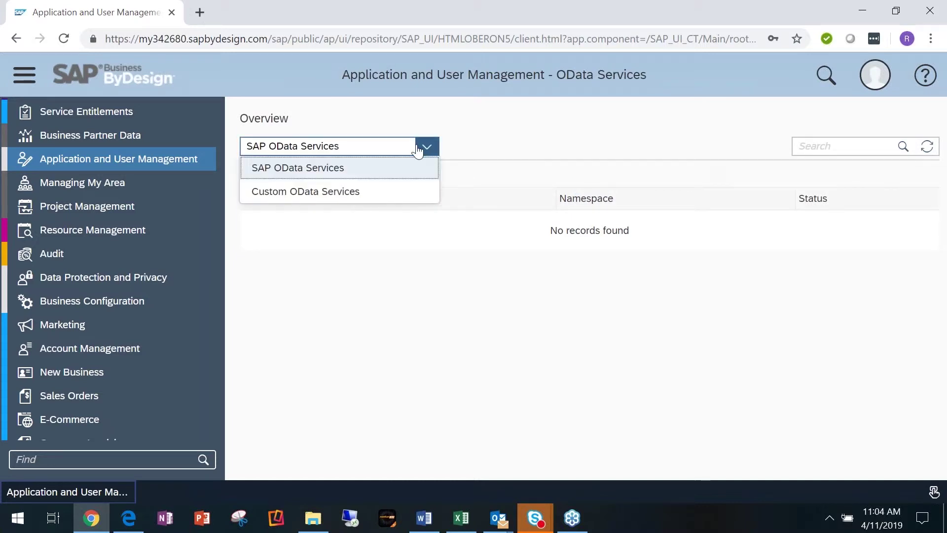
click(363, 190)
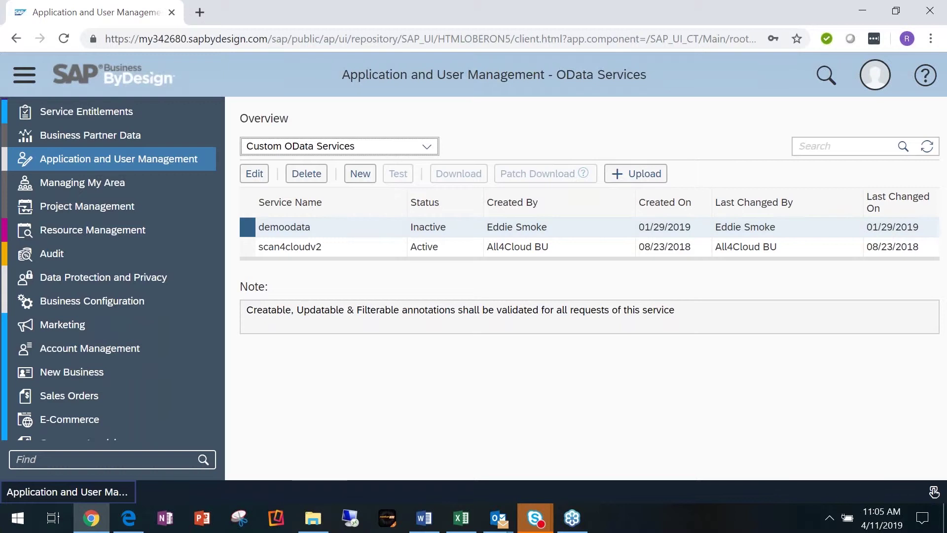
key(alt+Tab)
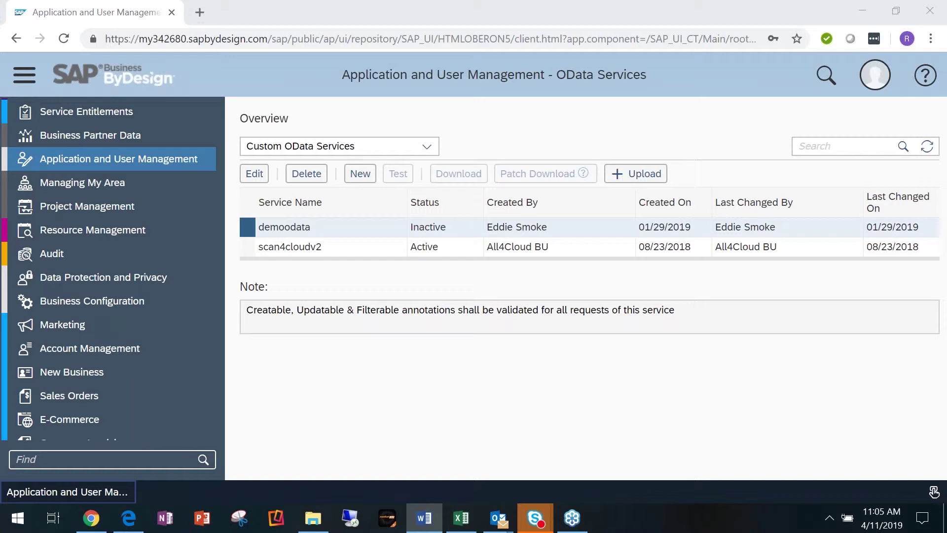
click(193, 20)
click(199, 13)
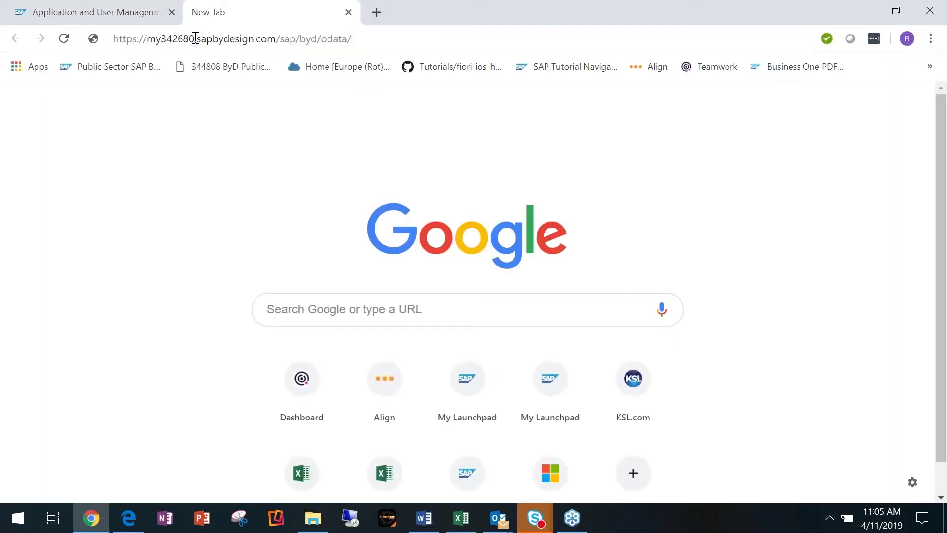
text(https://my342680.sapbydesign.com/sap/byd/odata/)
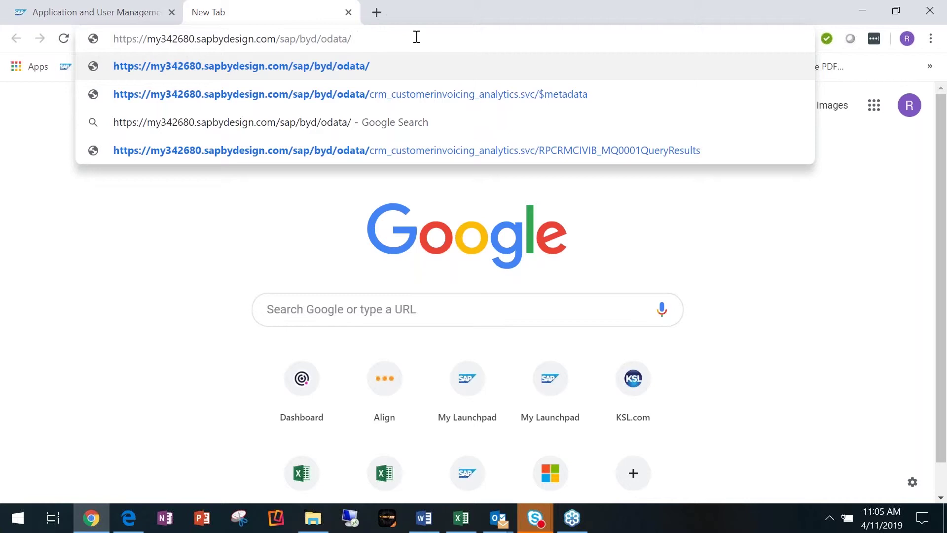
text($metadata)
key(Return)
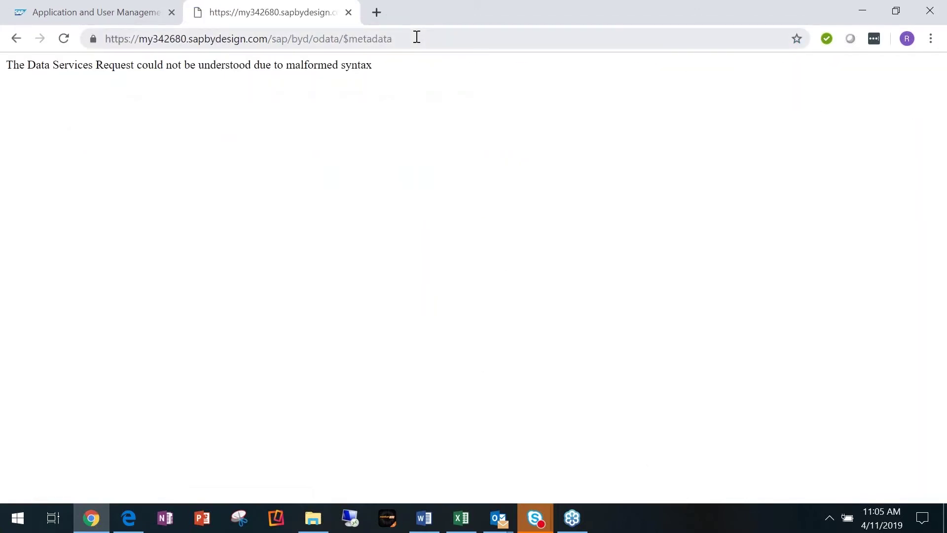
Remove $metadata from the address to load the OData service list, and highlight the business partner data and corporate performance analytics services.
click(416, 38)
click(422, 38)
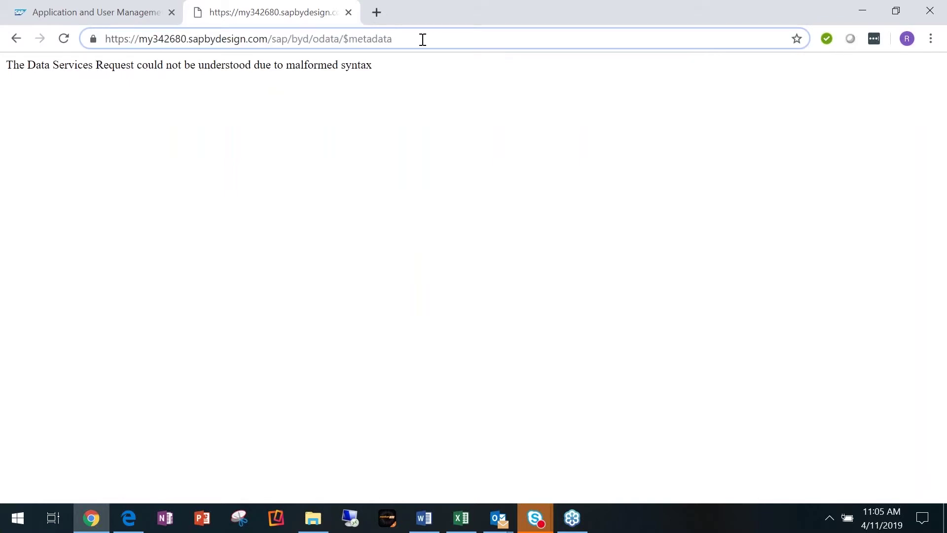
key(BackSpace)
key(BackSpace)
key(BackSpace)
key(BackSpace)
key(BackSpace)
key(BackSpace)
key(BackSpace)
key(BackSpace)
key(BackSpace)
key(Return)
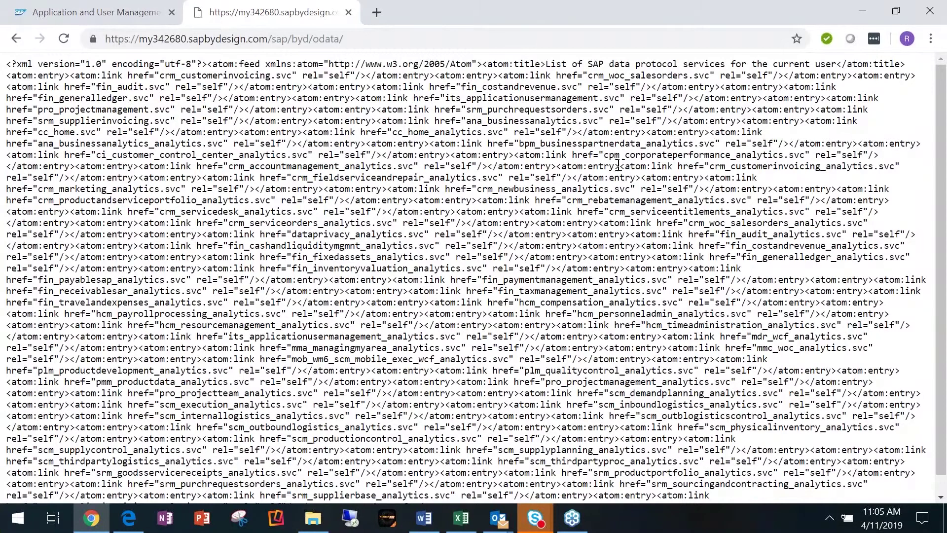
drag(720, 143, 514, 136)
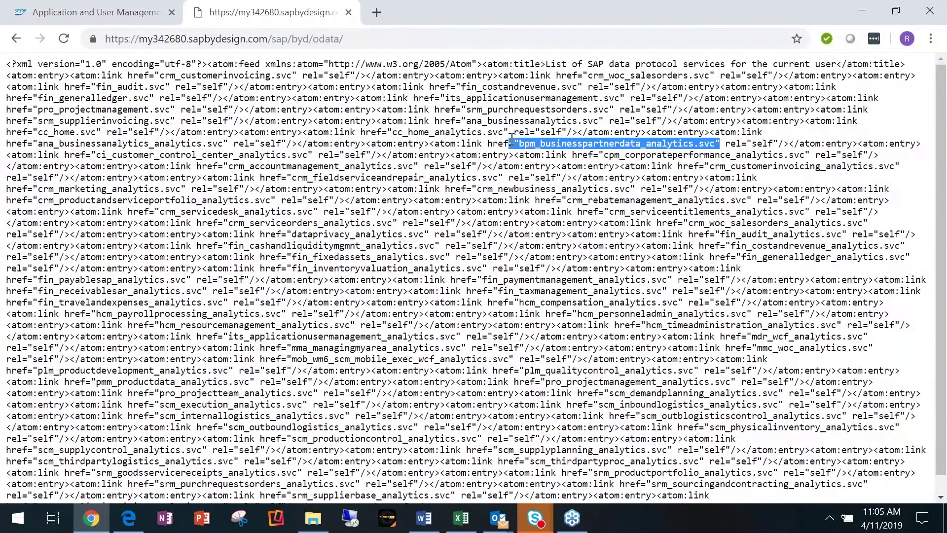
drag(805, 154, 595, 152)
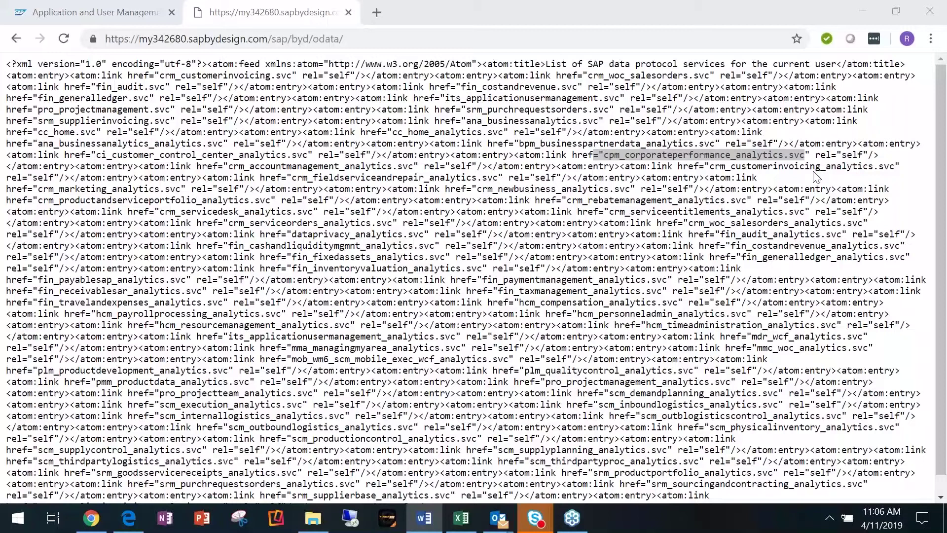
click(452, 40)
text(https://my342680.sapbydesign.com/sap/byd/odata/crm_customerinvoicing_analytics.svc/RPCRMCIVIB_MQ0001QueryResults)
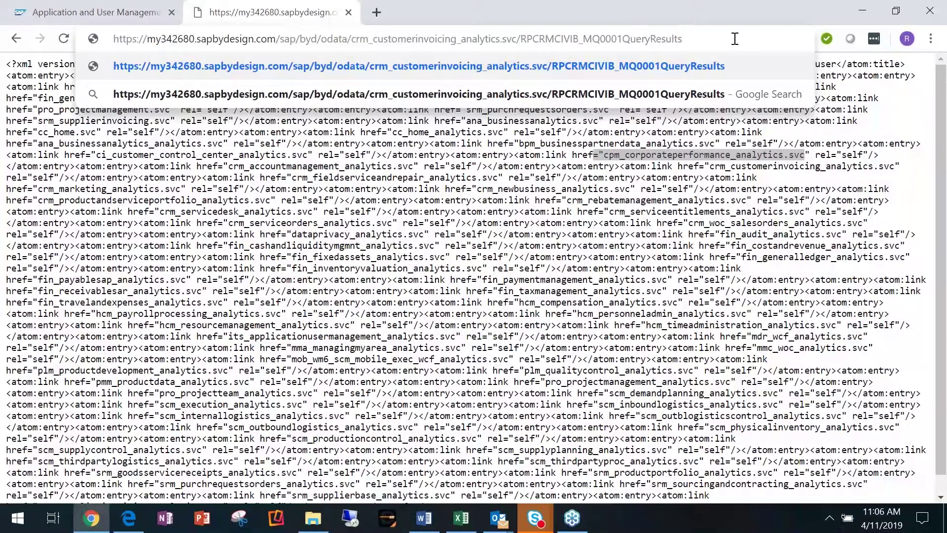
key(Return)
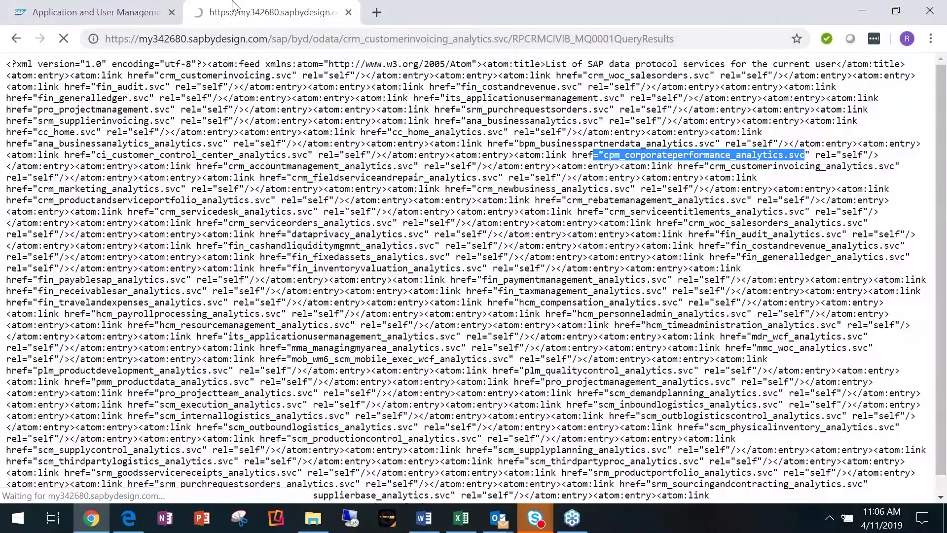
Return to the SAP Business ByDesign tab, open the Customer Invoicing report list, and display All Reports.
click(94, 13)
scroll(89, 296, down, 6)
scroll(90, 229, up, 3)
click(95, 223)
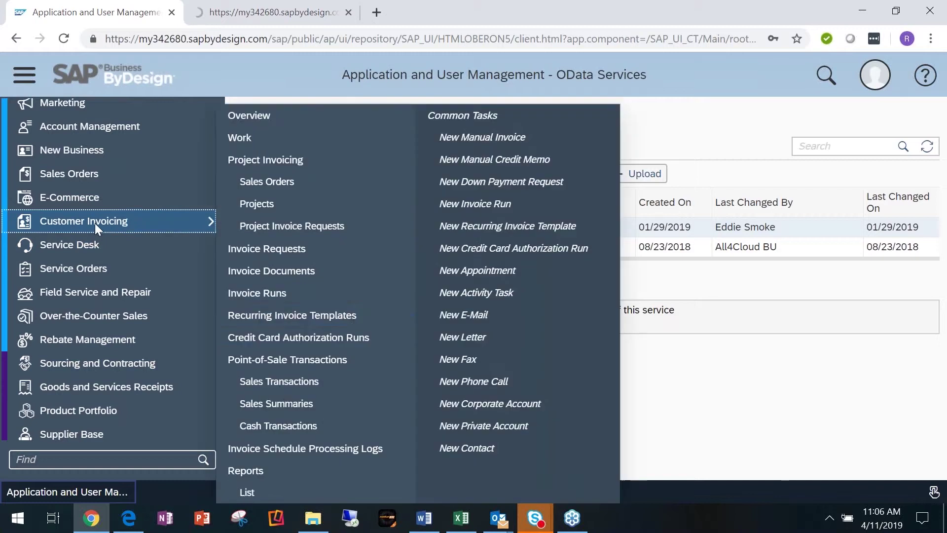
click(261, 493)
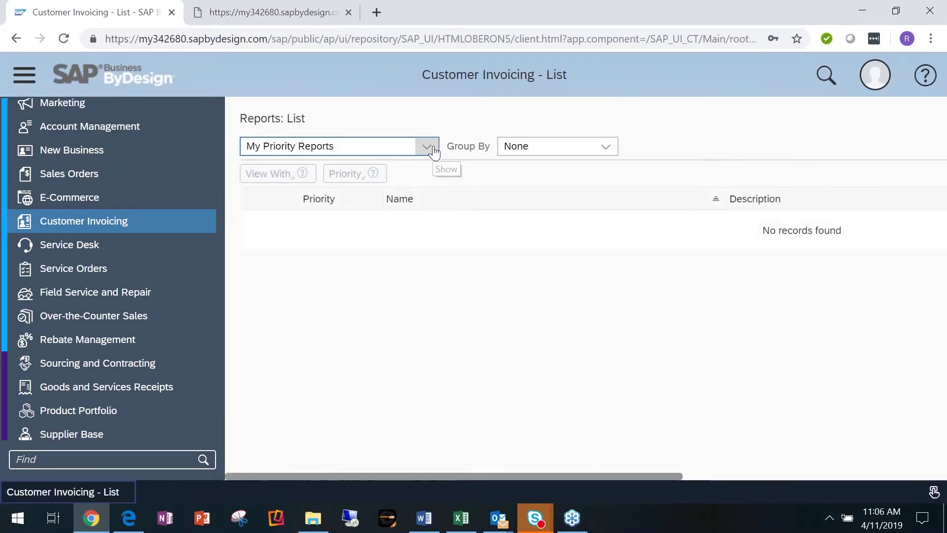
click(428, 146)
click(390, 239)
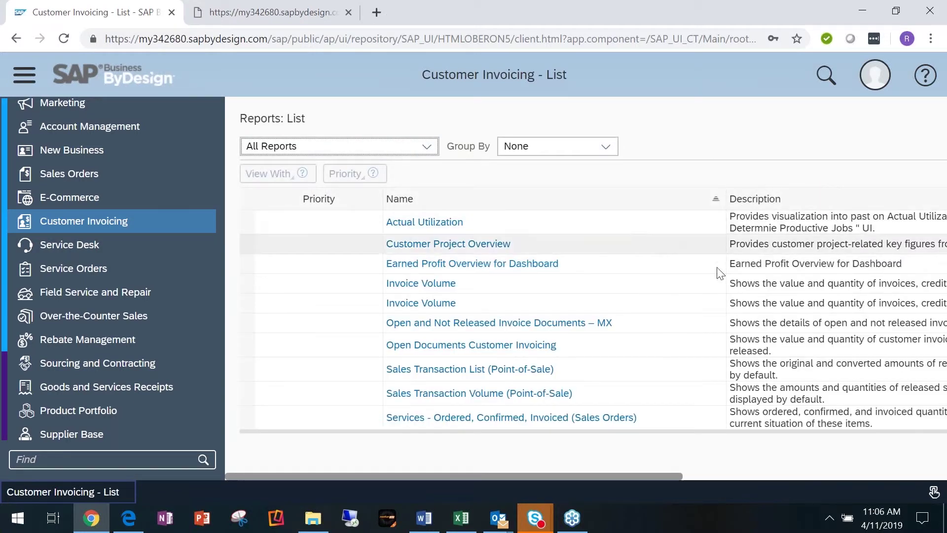
Run the first Invoice Volume report and examine the report ID in its technical details.
click(428, 284)
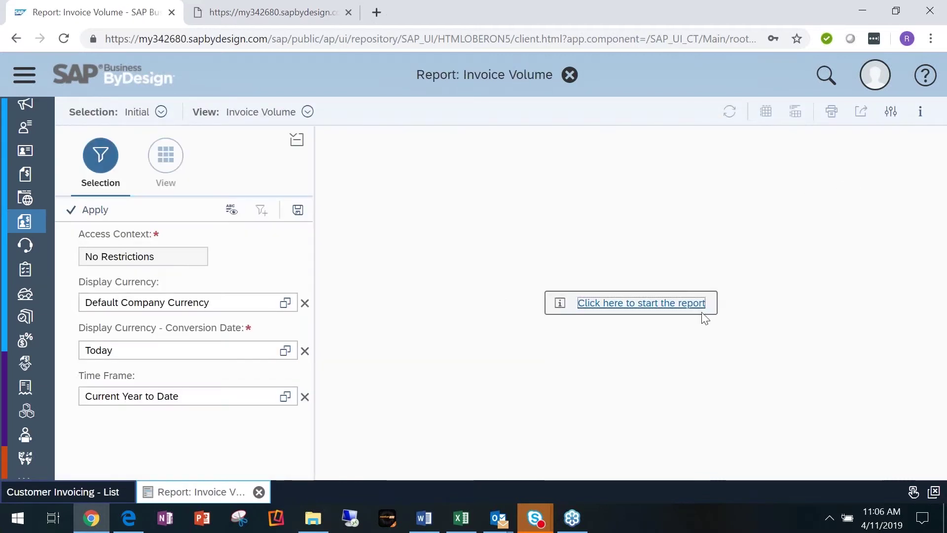
click(640, 304)
click(921, 112)
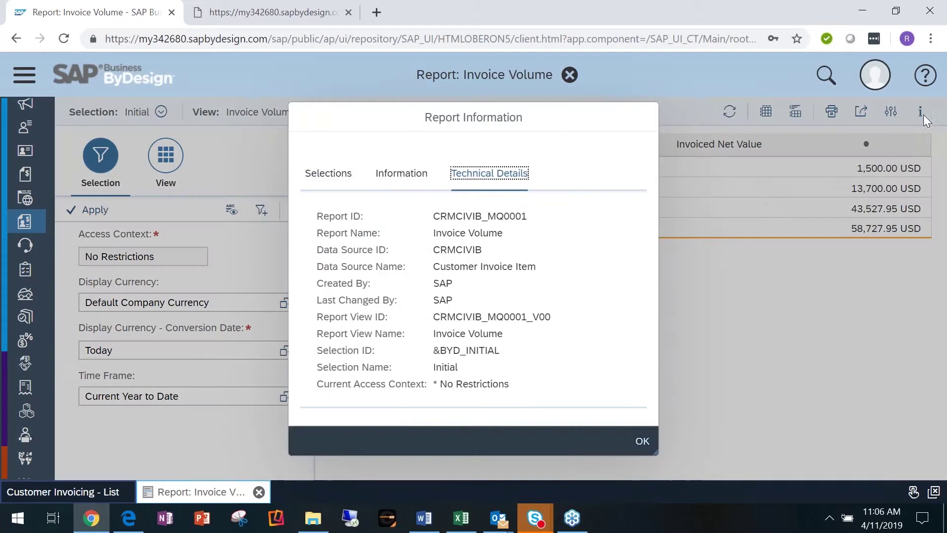
drag(439, 218, 554, 218)
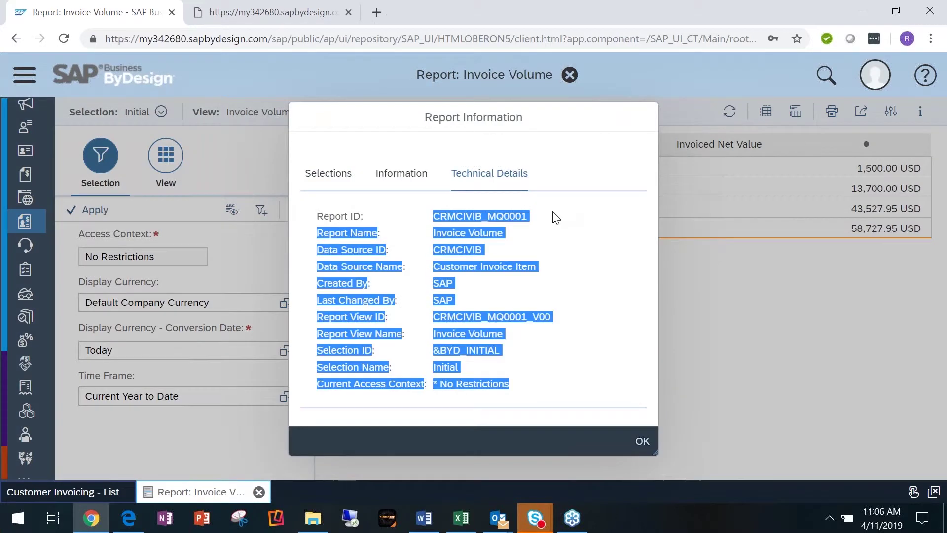
click(524, 210)
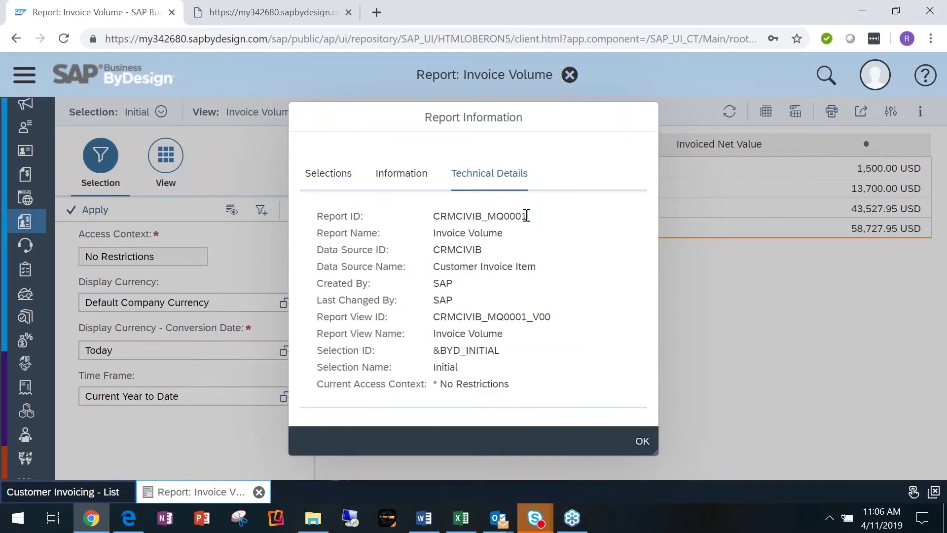
Switch to the browser tab with the OData query results and examine the returned invoice data.
click(271, 12)
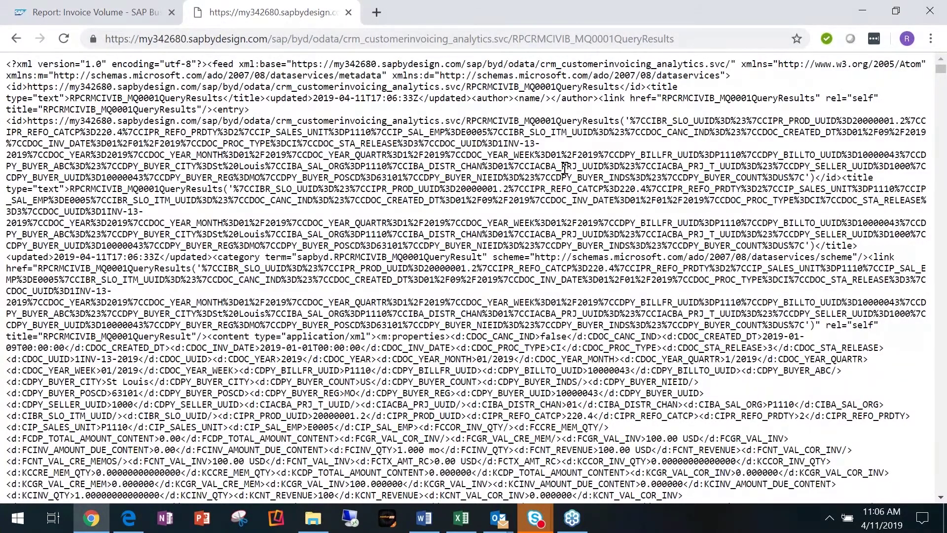
scroll(565, 167, down, 8)
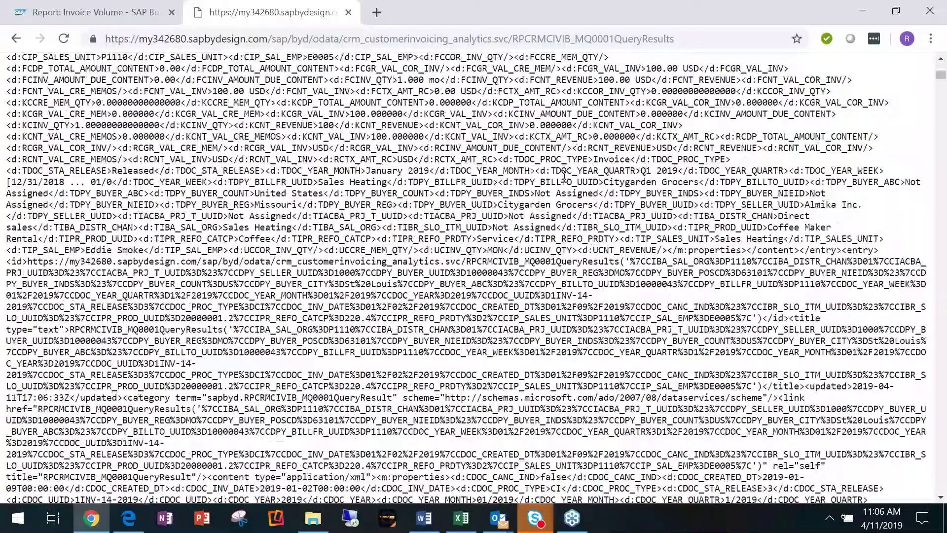
scroll(563, 175, down, 3)
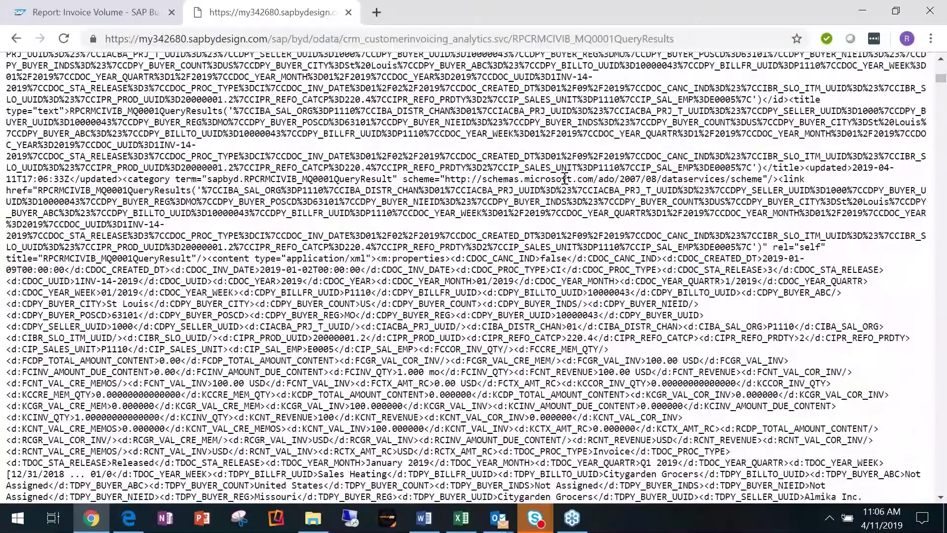
Review the returned invoice XML and copy the full OData query results URL from the browser.
scroll(563, 175, down, 12)
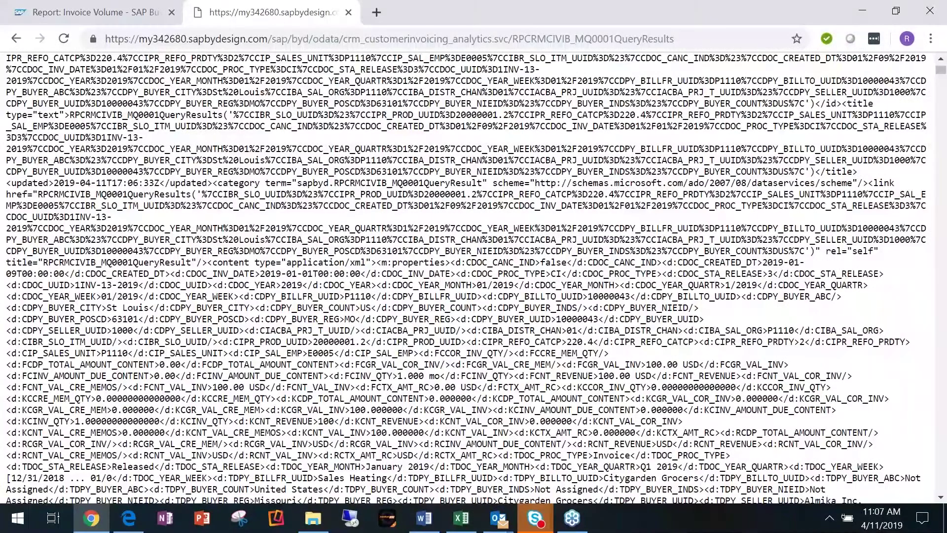
scroll(473, 277, up, 2)
click(713, 39)
key(ctrl+c)
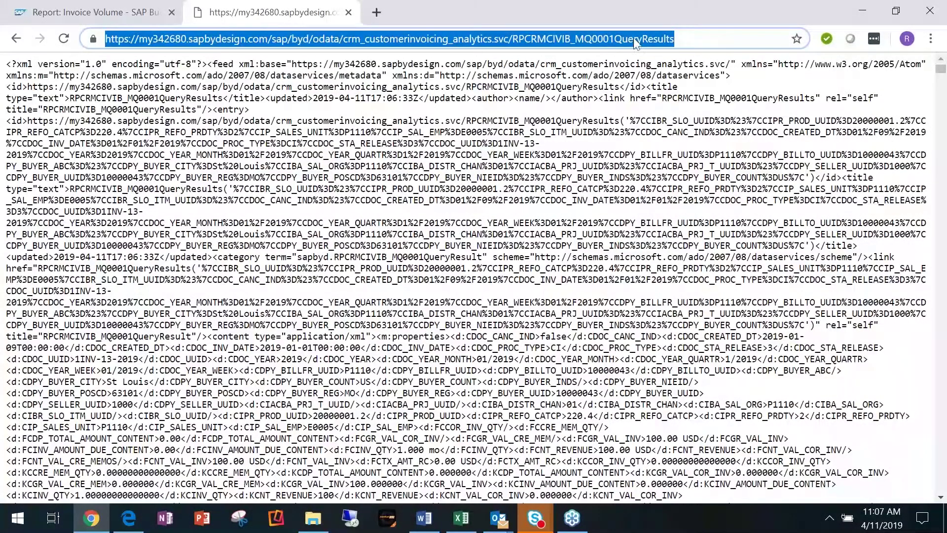
Switch to Excel and connect the blank workbook to an OData feed with the copied query results URL, using the Basic option.
click(462, 519)
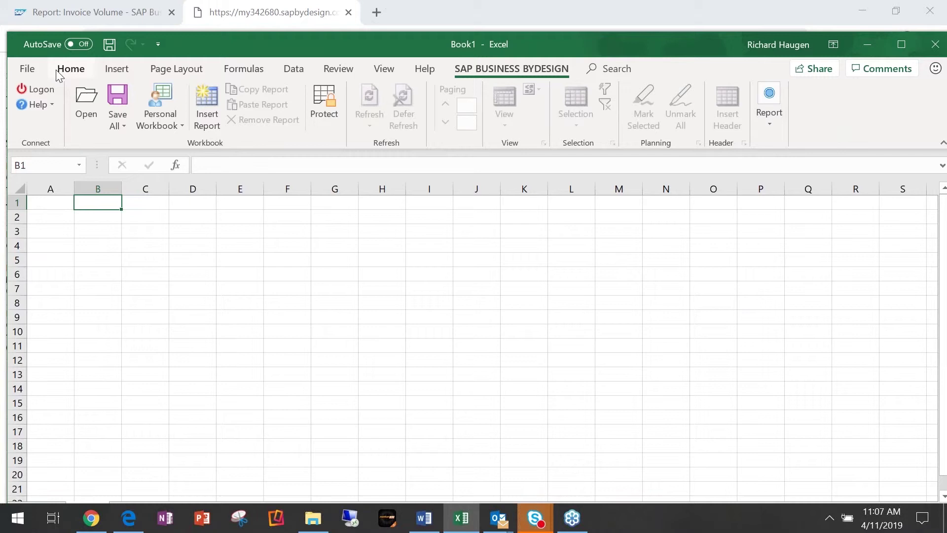
click(34, 67)
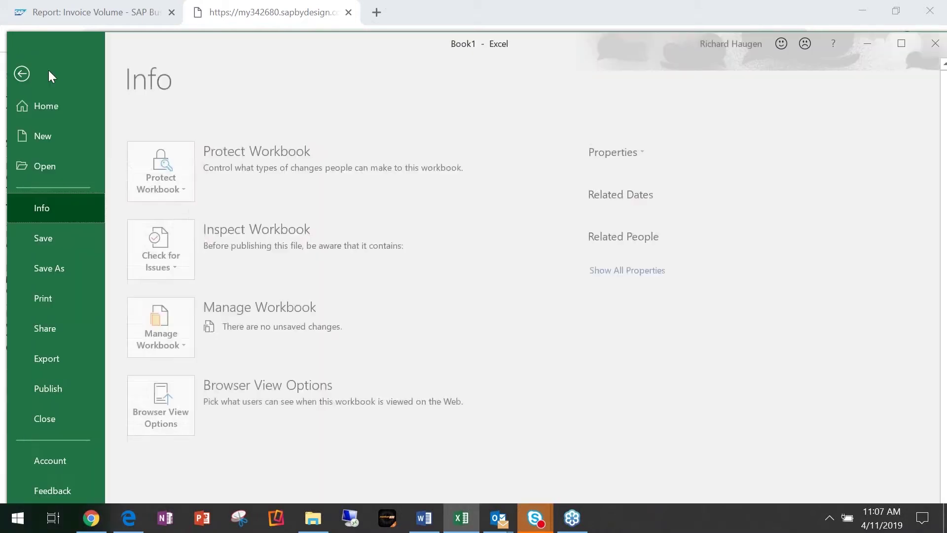
click(72, 70)
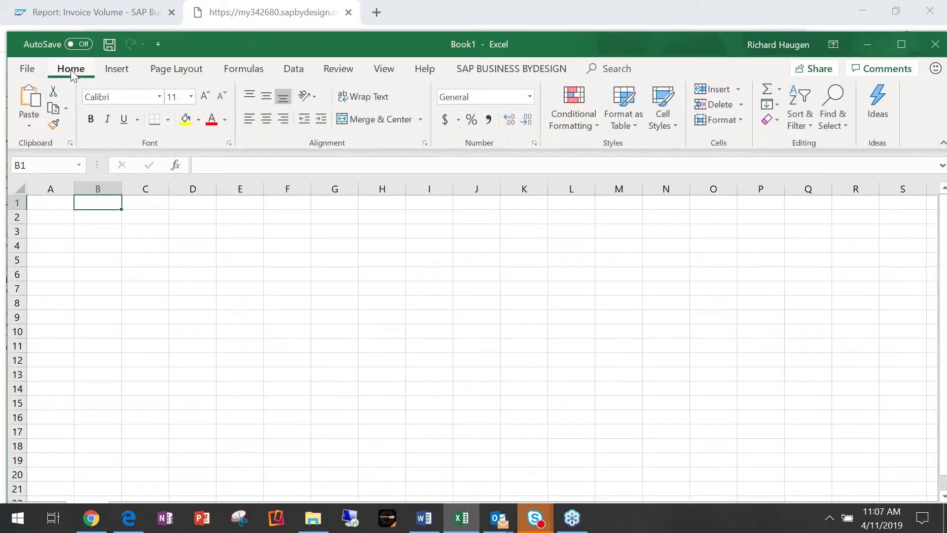
click(293, 70)
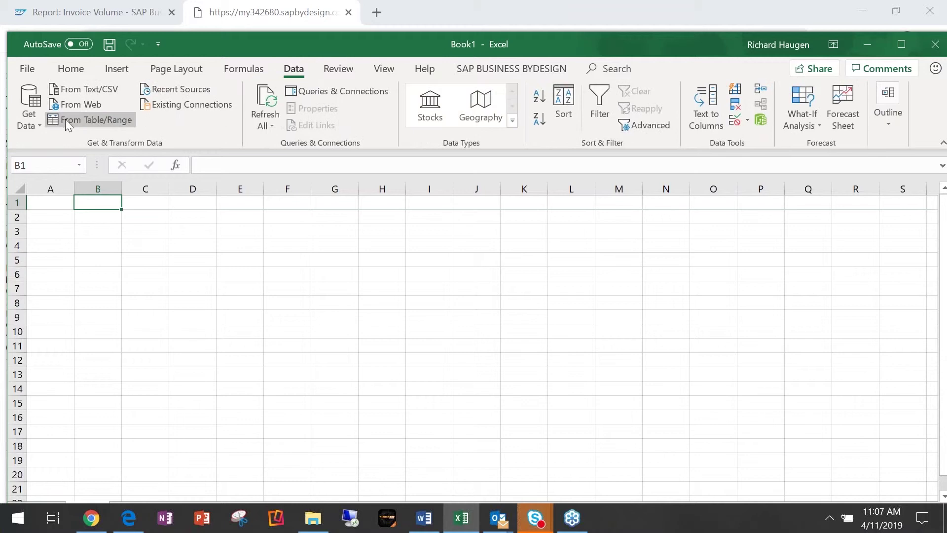
click(31, 121)
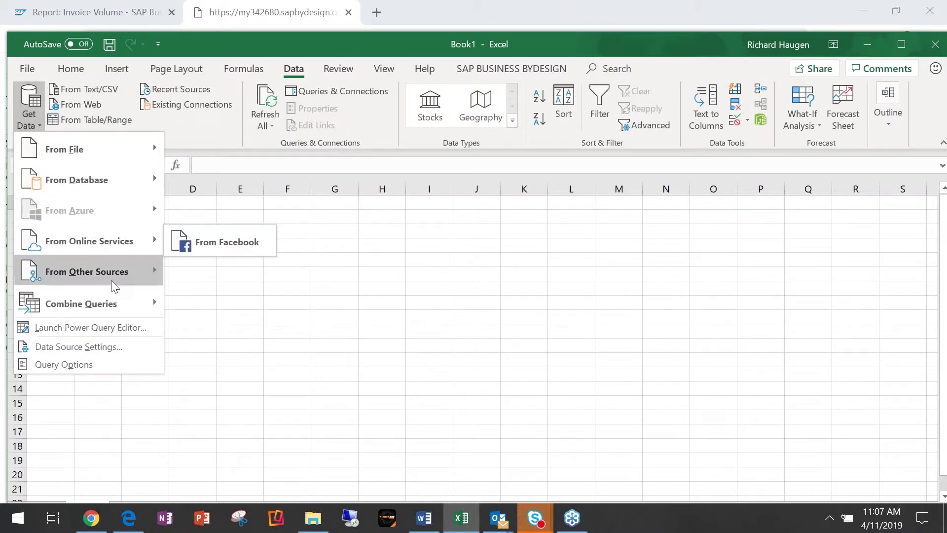
mouse_move(129, 246)
mouse_move(142, 269)
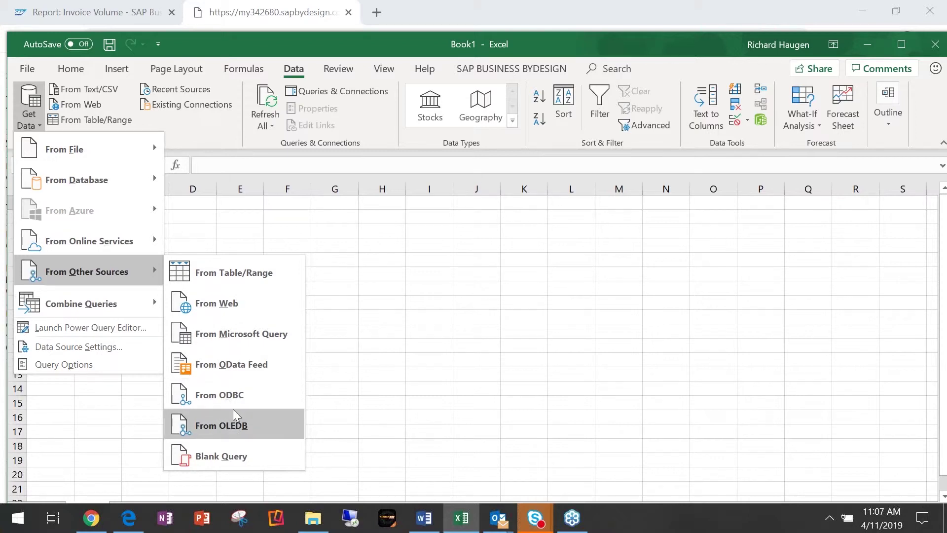
click(234, 368)
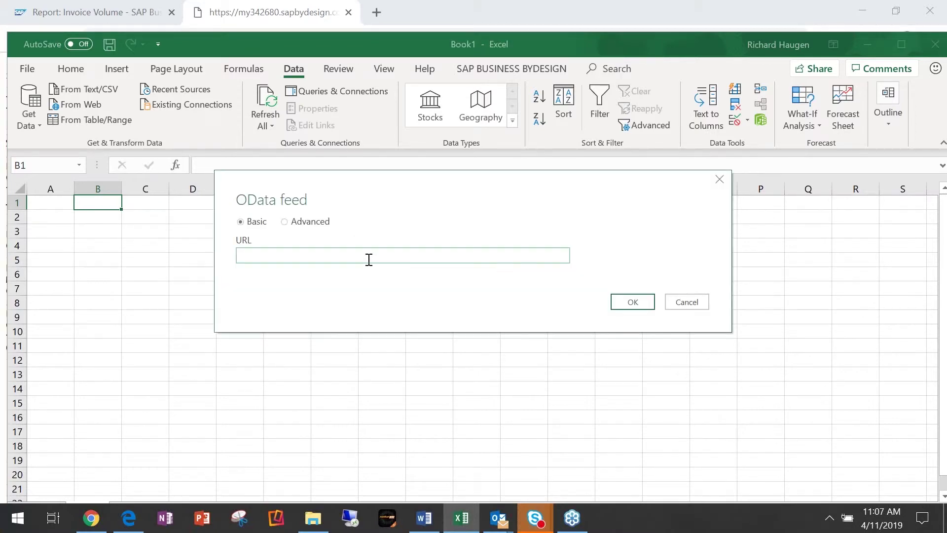
key(ctrl+v)
click(632, 303)
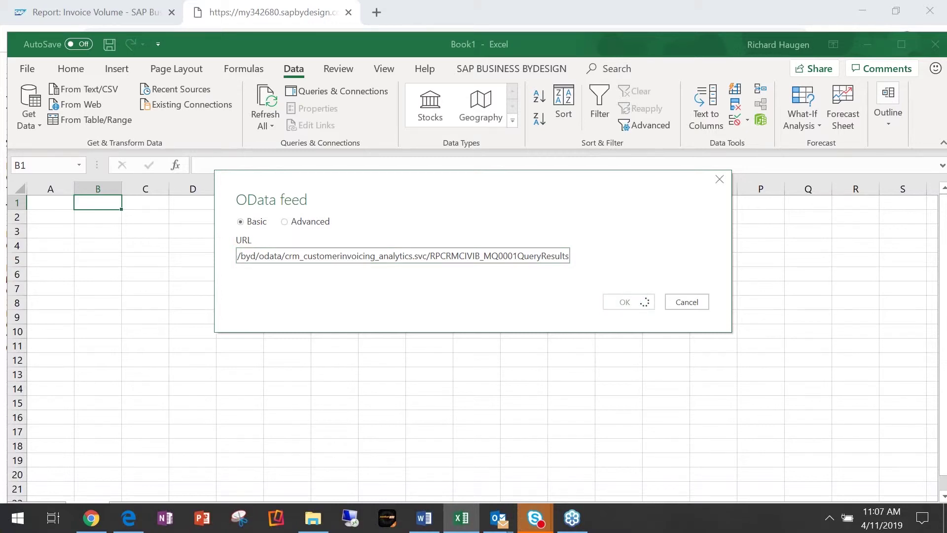
Switch to the oData Cheat Sheet document in Word, bring it into view maximized, and examine the SAP blog link under oData Blogs.
key(alt+Tab)
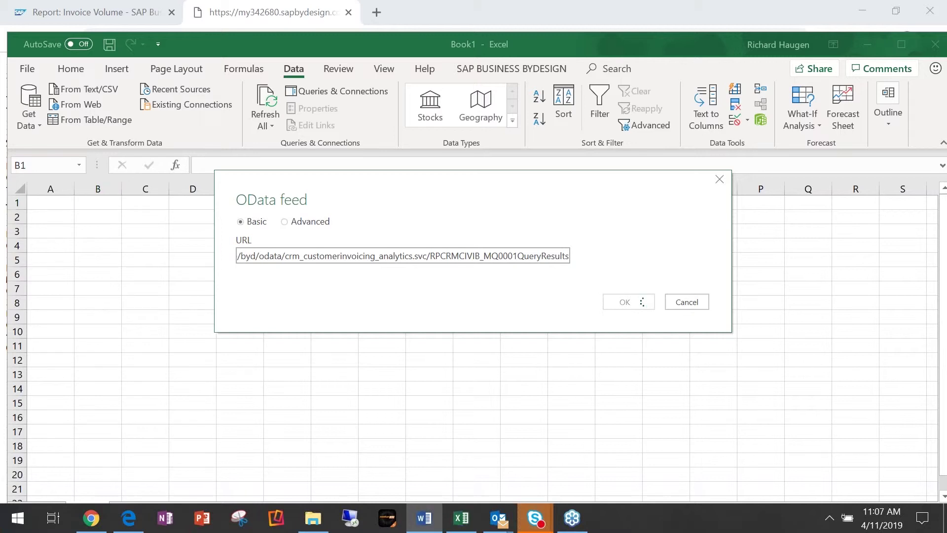
key(super+shift+Left)
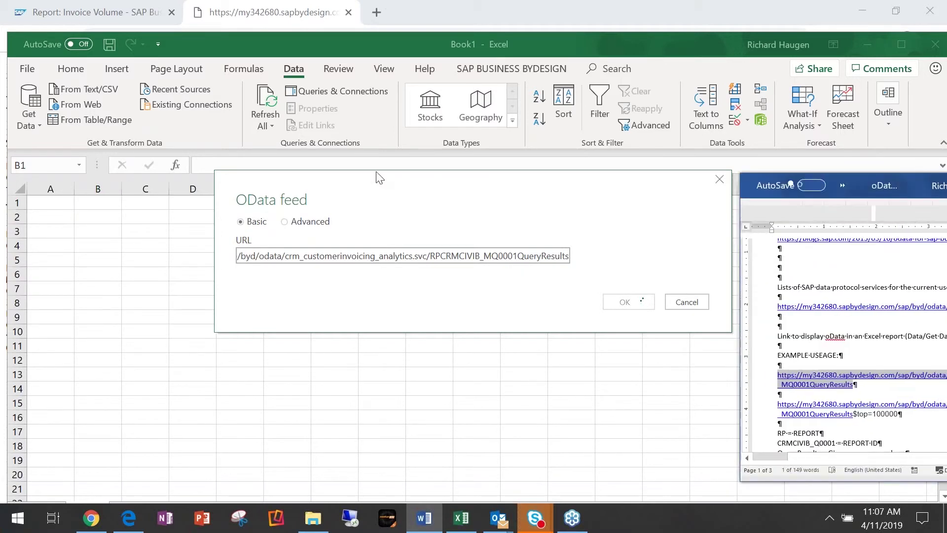
drag(306, 156, 441, 111)
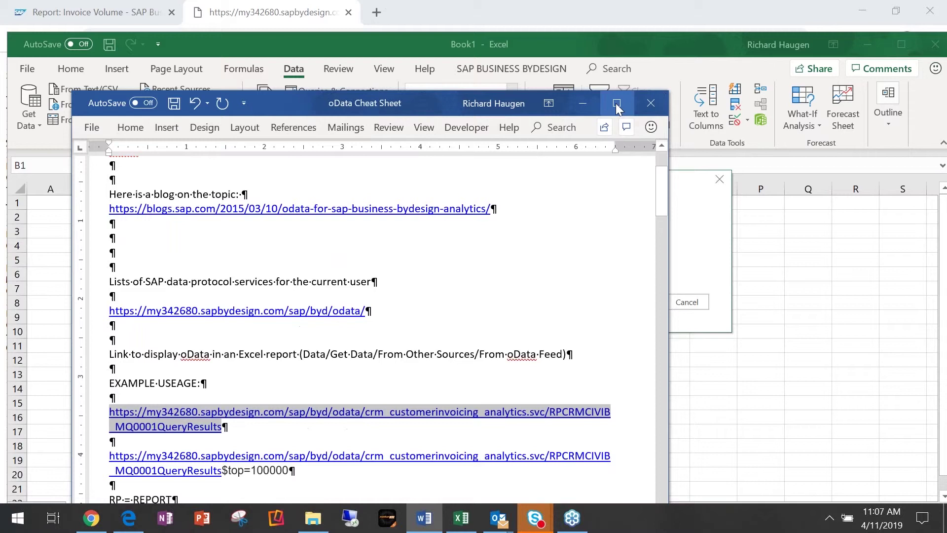
click(622, 105)
scroll(567, 272, up, 3)
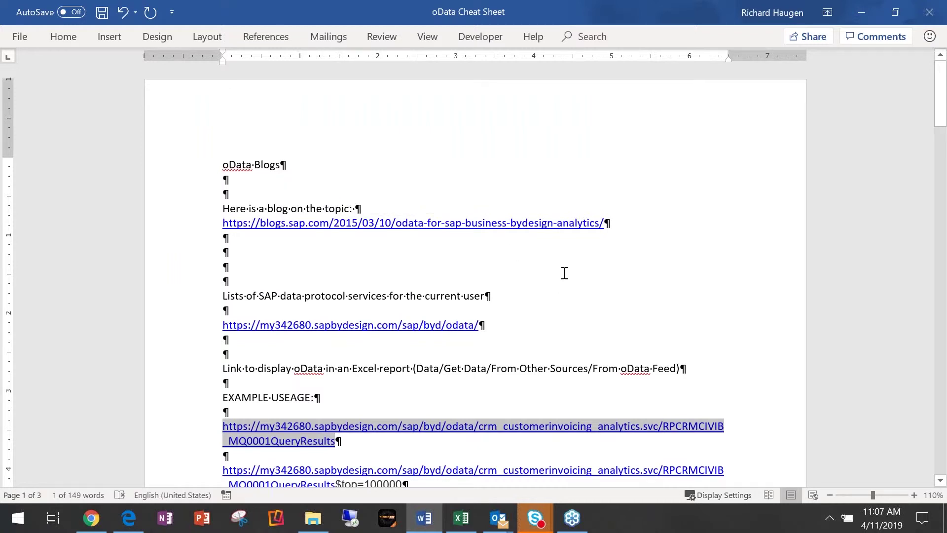
drag(603, 223, 222, 223)
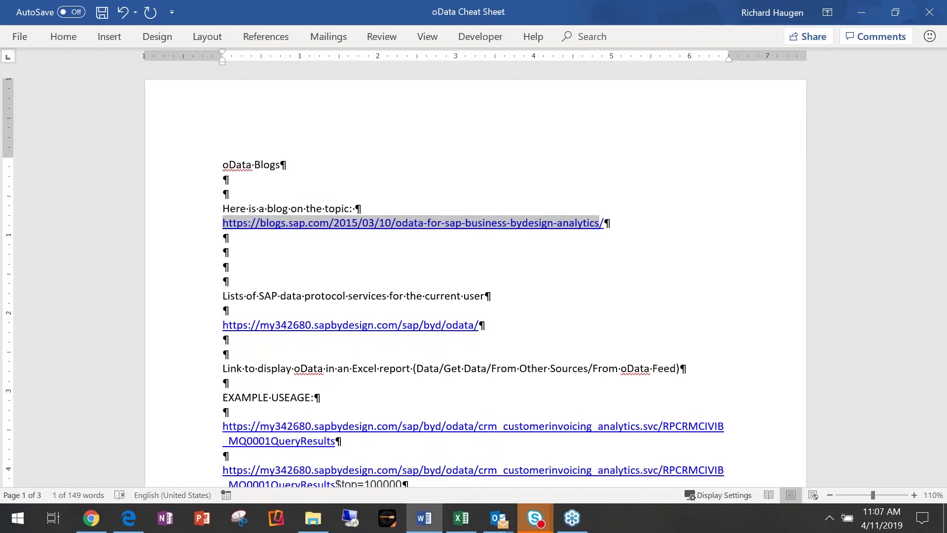
key(alt+Tab)
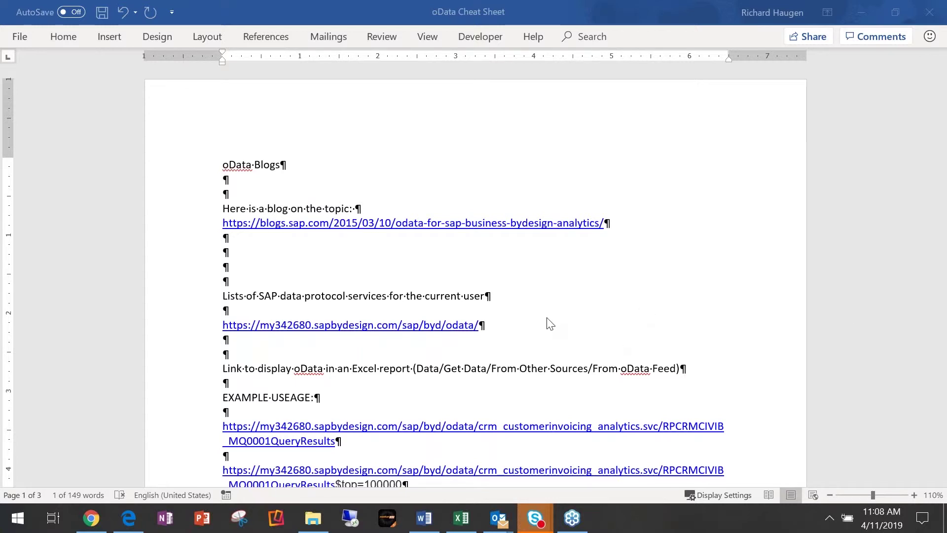
Examine the cheat sheet's example query URLs, the $top=100000 parameter, the /$metadata example and the list of ByD oData services.
scroll(387, 274, down, 2)
scroll(296, 286, down, 1)
scroll(640, 242, down, 1)
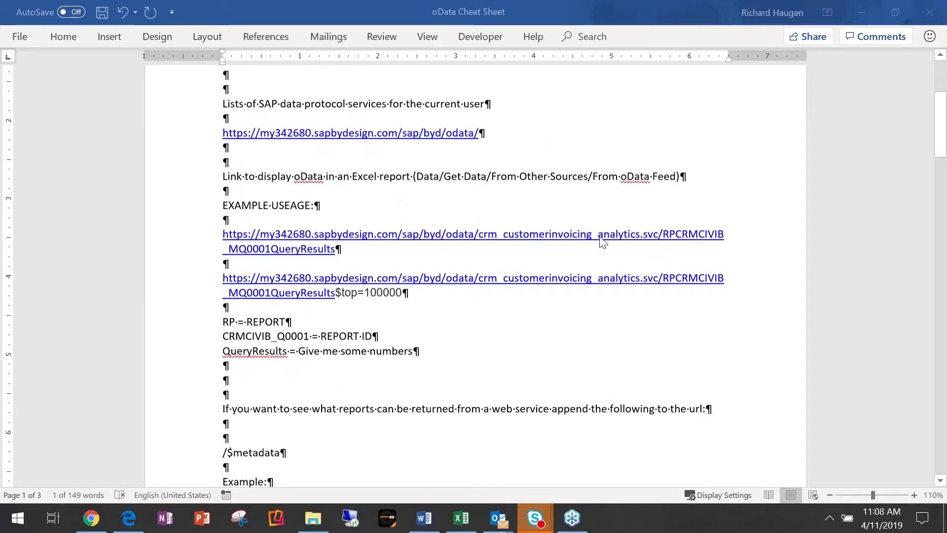
scroll(402, 296, down, 1)
scroll(402, 296, down, 1)
scroll(224, 200, up, 1)
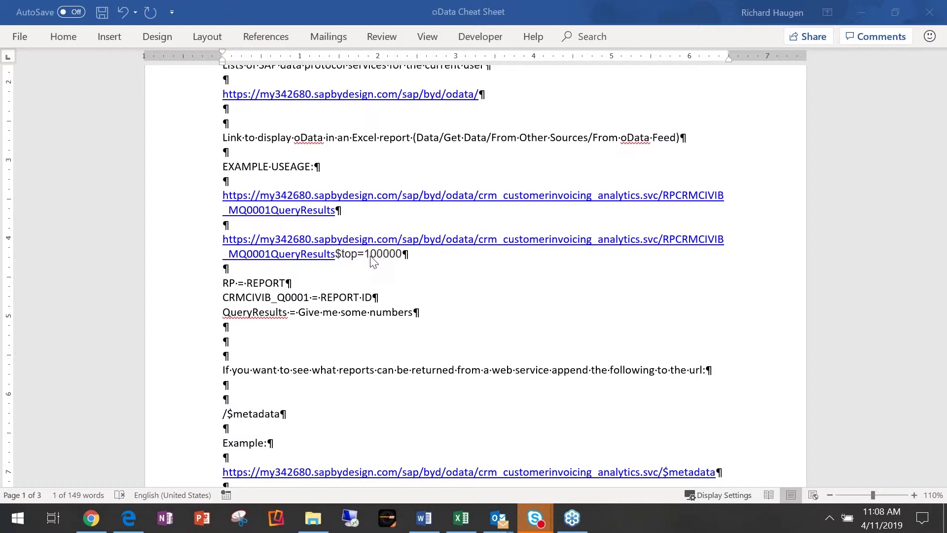
drag(365, 254, 403, 254)
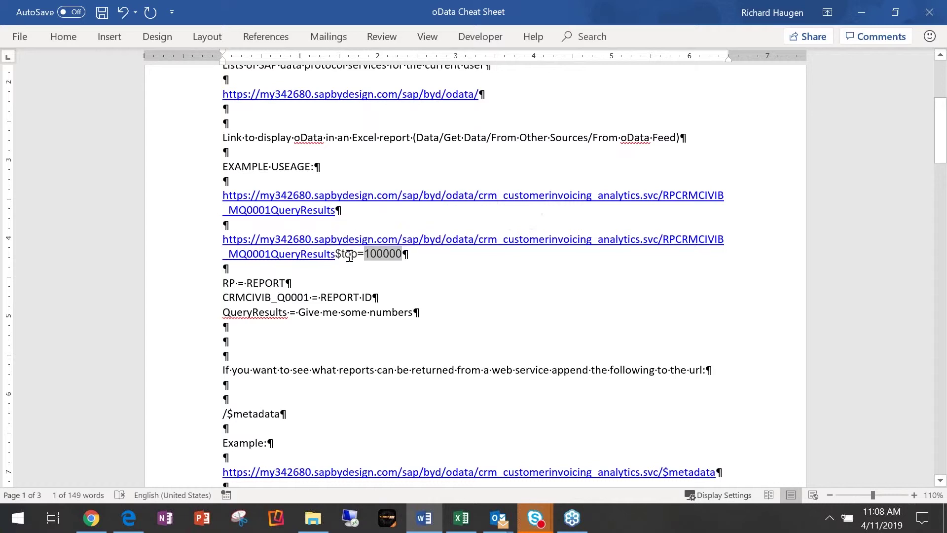
click(379, 254)
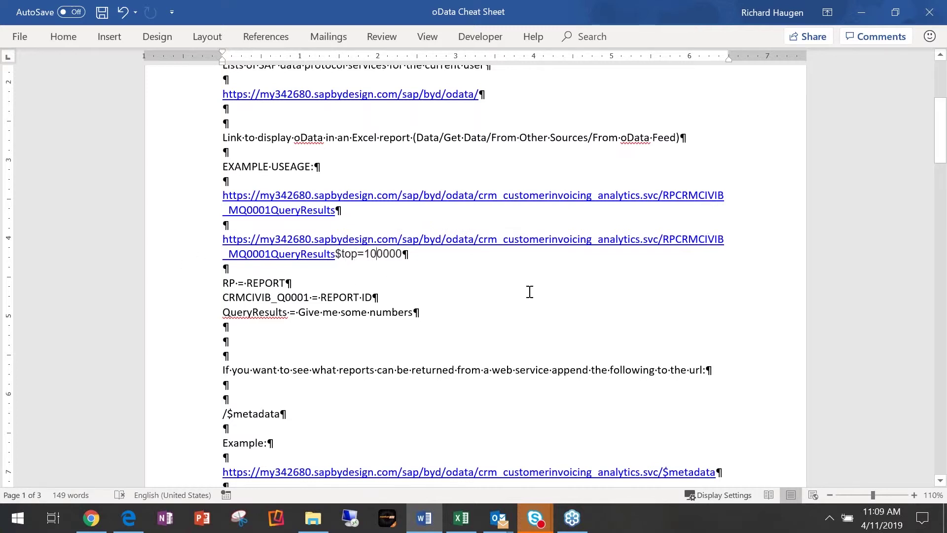
scroll(535, 290, down, 5)
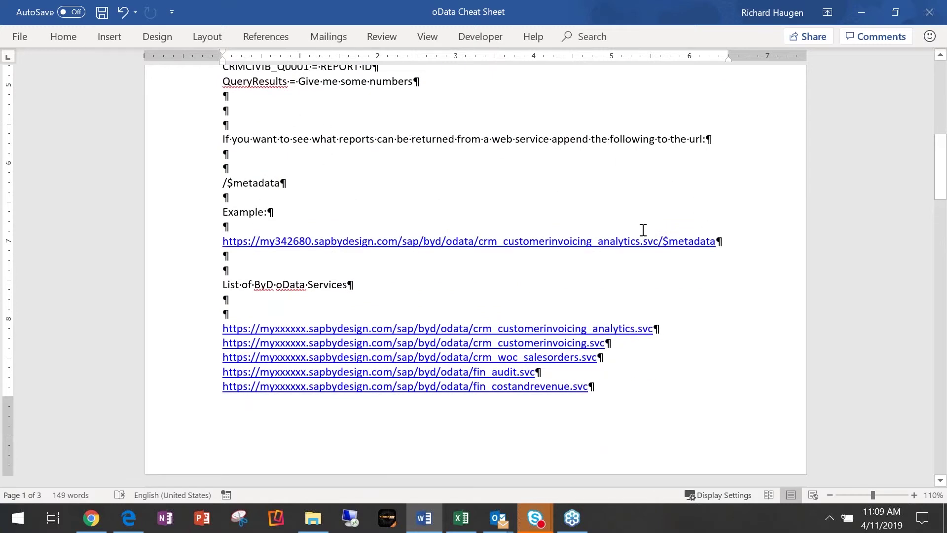
Return to Excel, load the previewed OData results into the worksheet, and move the Queries & Connections pane away from the first columns.
click(475, 522)
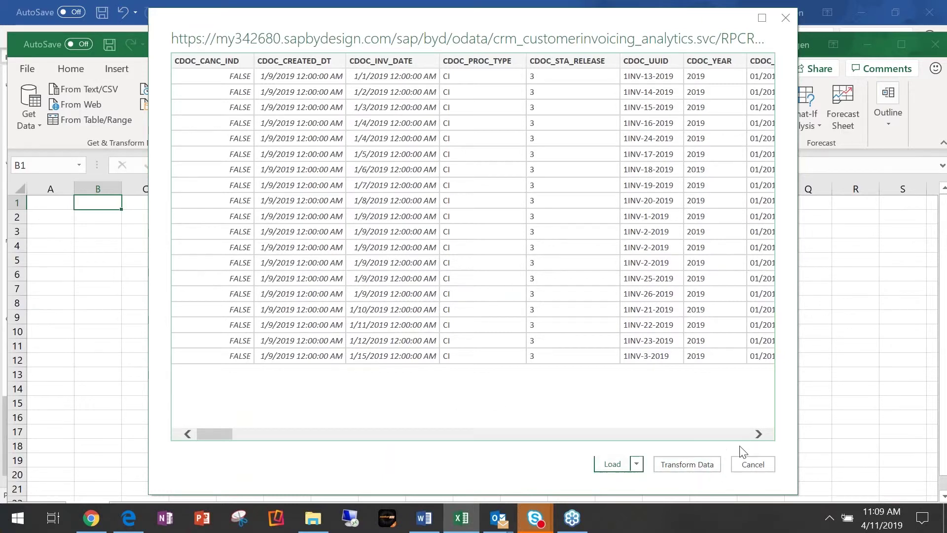
click(613, 466)
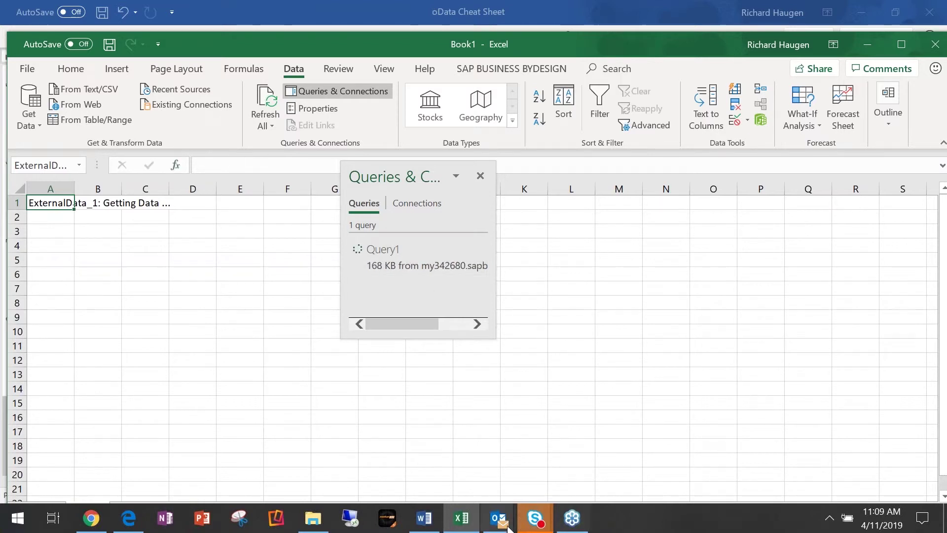
click(426, 525)
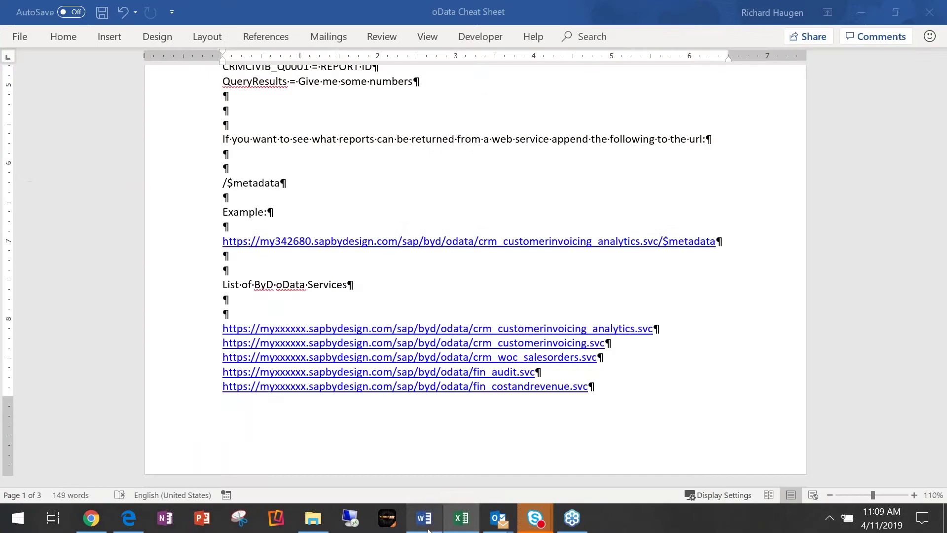
click(472, 525)
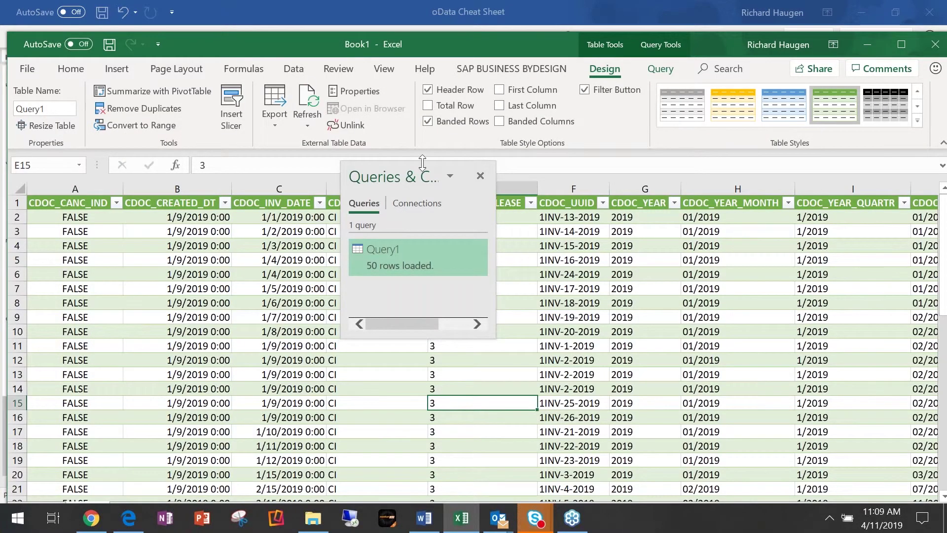
drag(446, 190, 772, 466)
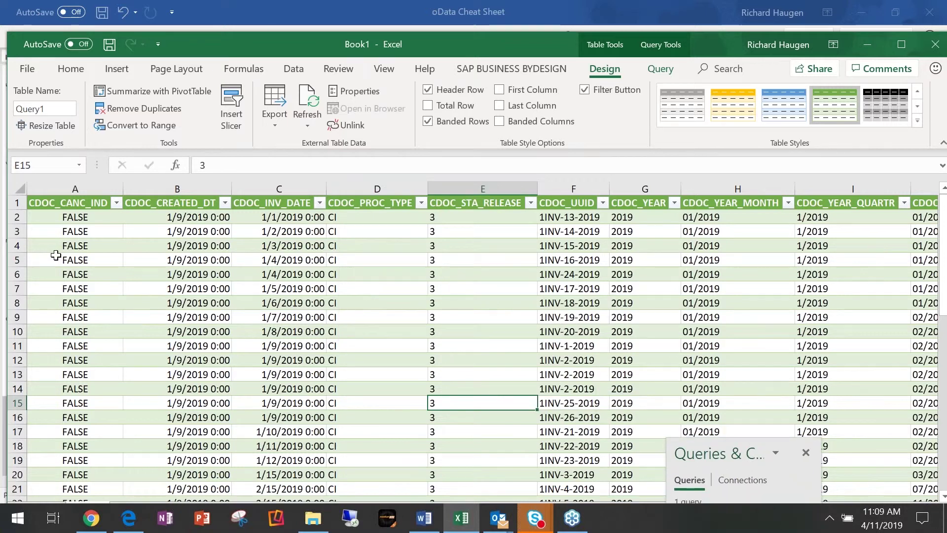
Examine the loaded invoice table's fields along row 2, from column A through column BD.
click(52, 220)
key(Right)
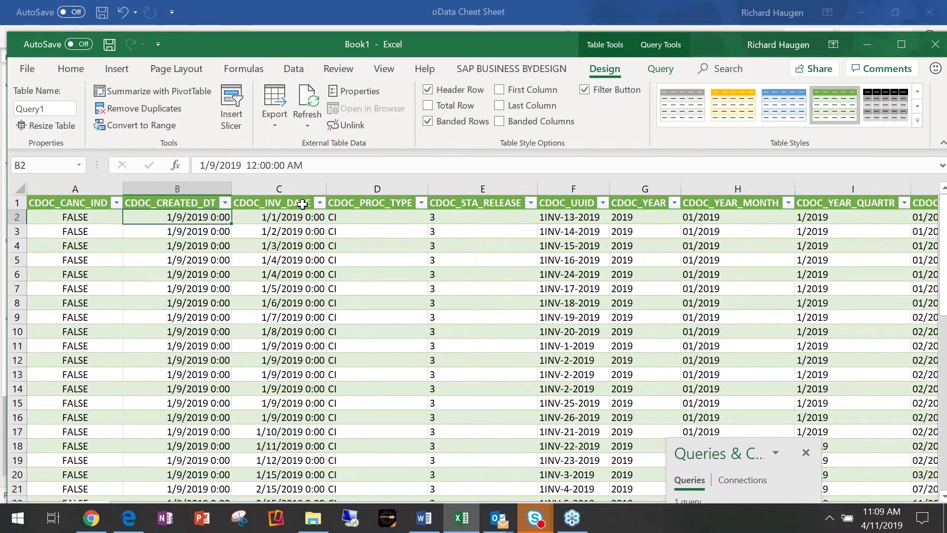
key(Right)
key(Right)
key(Right)
key(Right)
key(Right)
key(Right)
key(Right)
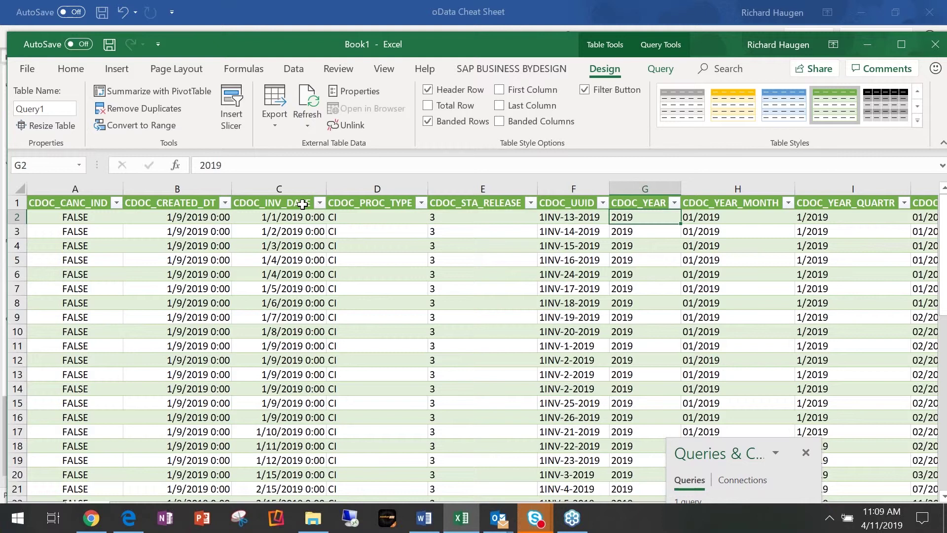
key(Right)
key(Right)
key(Right)
key(Right)
key(Right)
key(Right)
key(Right)
key(Right)
key(Right)
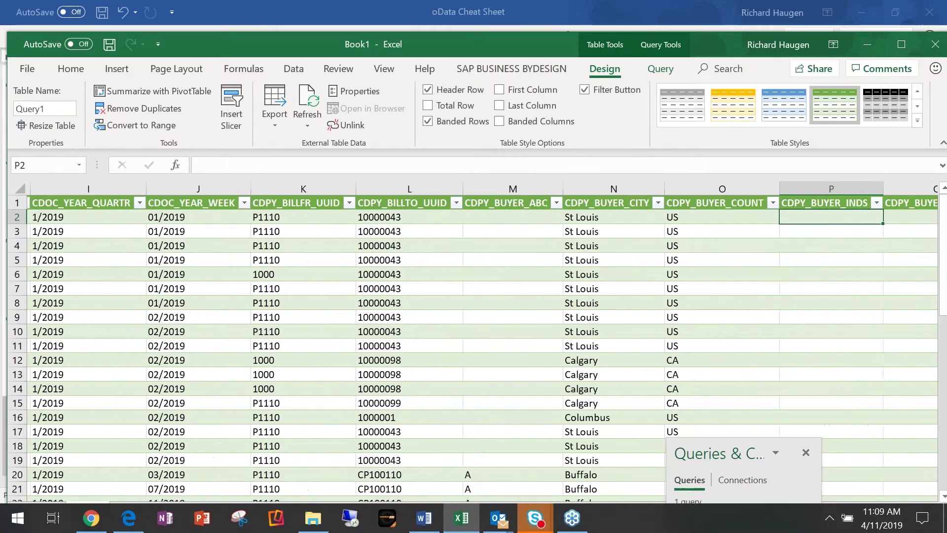
key(Right)
key(Right)
key(Right)
key(Right)
key(Right)
key(Right)
key(Right)
key(Right)
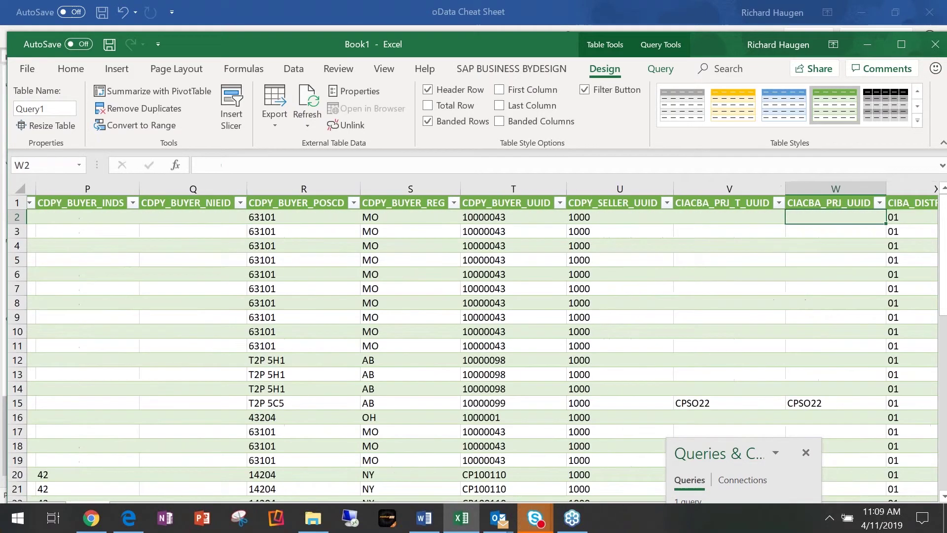
key(Right)
key(Right)
key(Right)
key(Right)
key(Right)
key(Right)
key(Right)
key(Right)
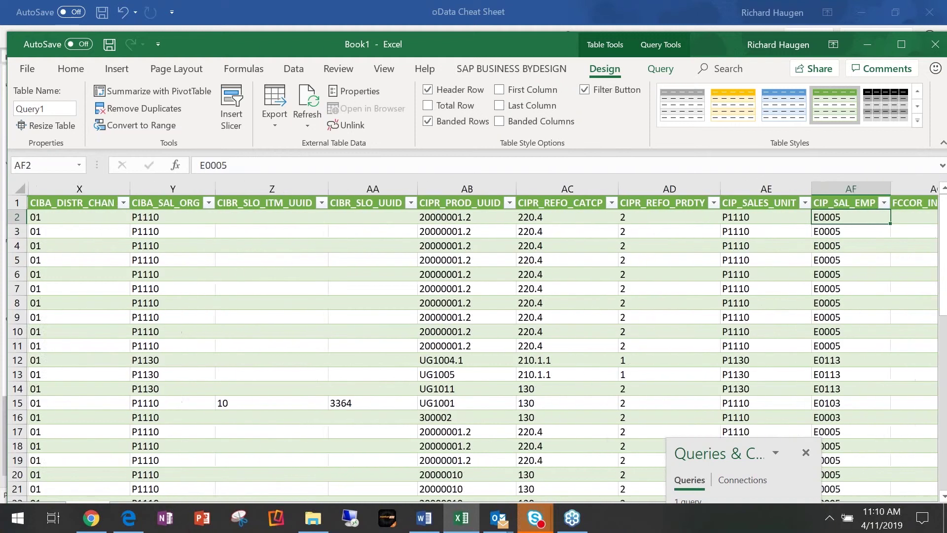
key(Right)
key(Right)
key(Right)
key(Right)
key(Right)
key(Right)
key(Right)
key(Right)
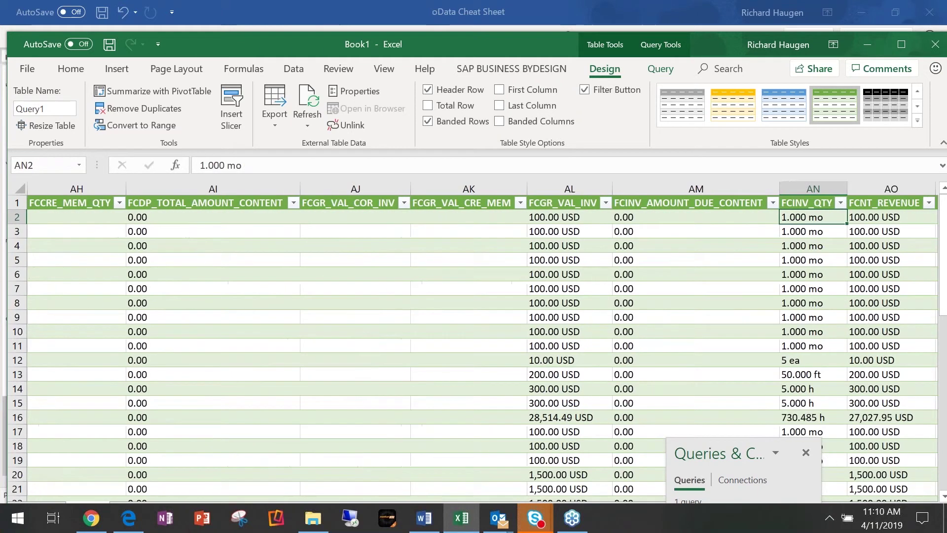
key(Right)
key(Right)
key(Right)
key(Right)
key(Right)
key(Right)
key(Right)
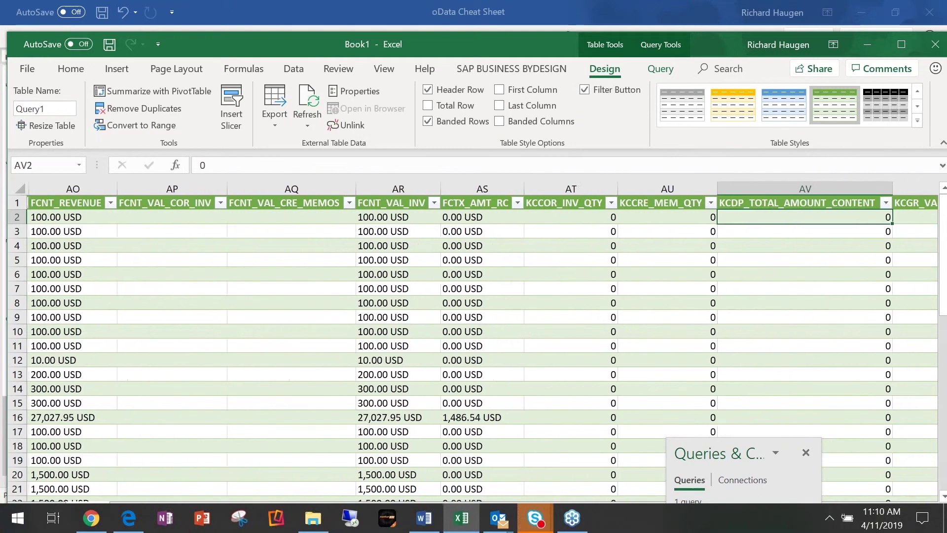
key(Right)
key(Right)
key(Right)
key(Right)
key(Right)
key(Right)
key(Right)
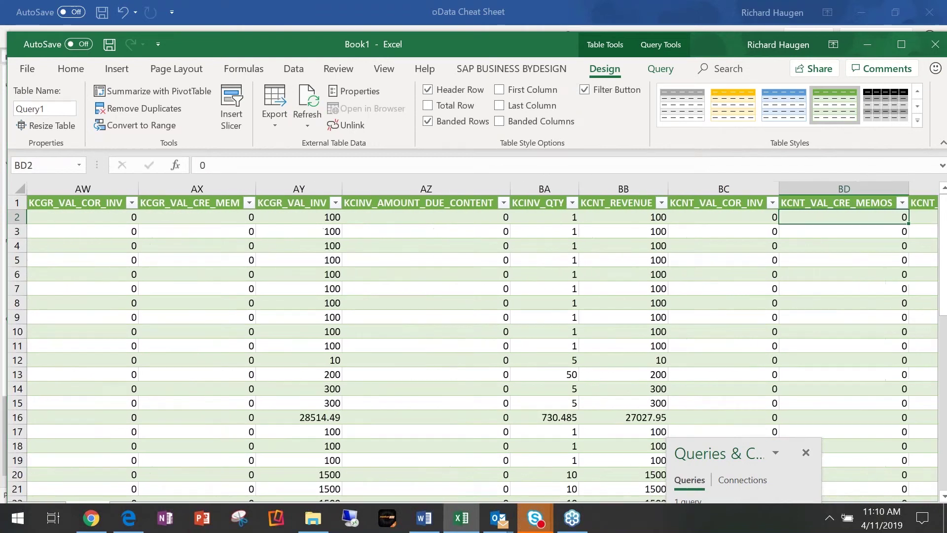
Copy the example crm_customerinvoicing_analytics.svc/$metadata URL from the oData Cheat Sheet in Word, leaving the document minimized.
click(414, 523)
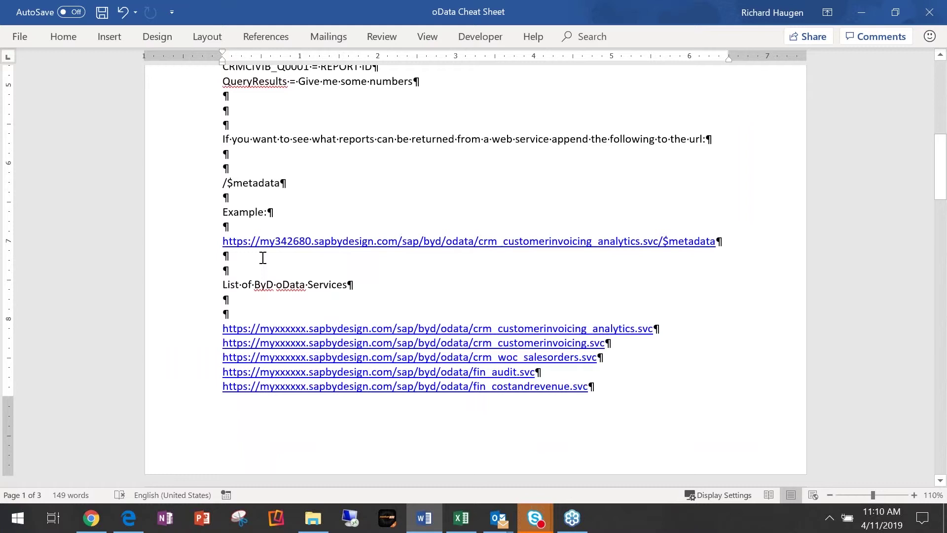
drag(715, 243, 244, 240)
key(ctrl+c)
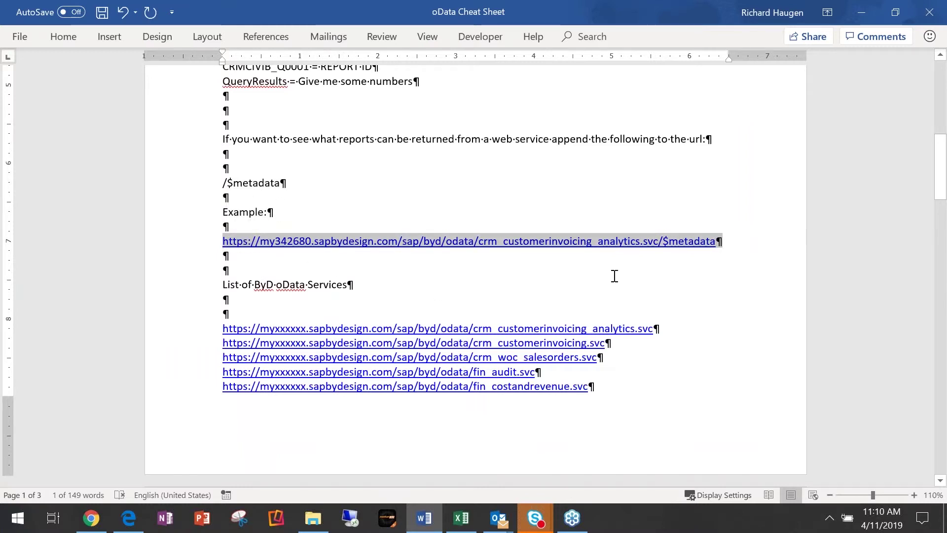
click(862, 13)
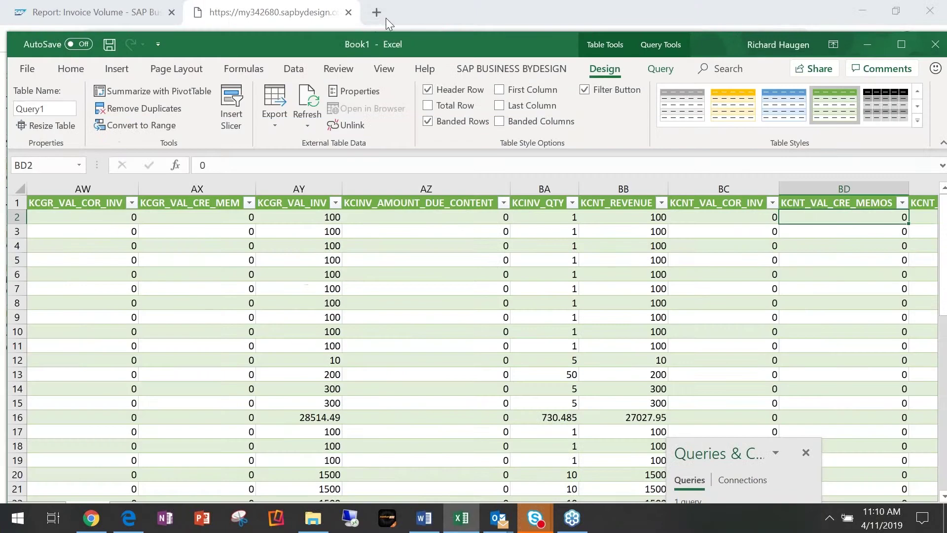
Switch to Chrome and load the copied $metadata URL in a new browser tab.
click(91, 518)
key(ctrl+t)
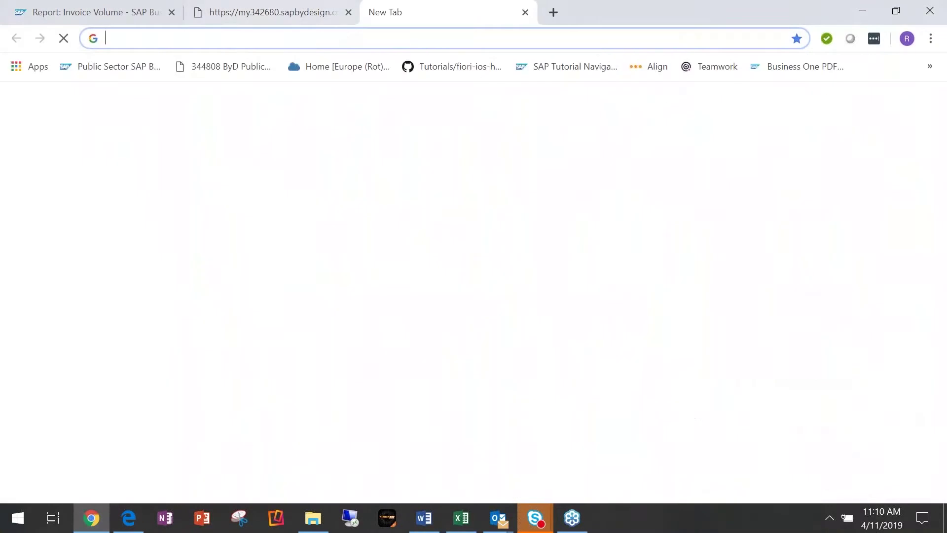
key(ctrl+v)
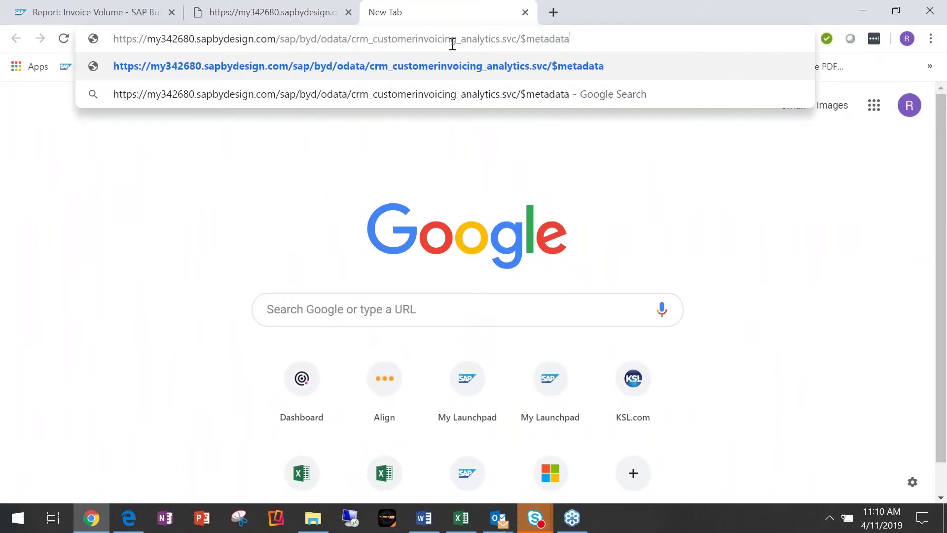
key(Return)
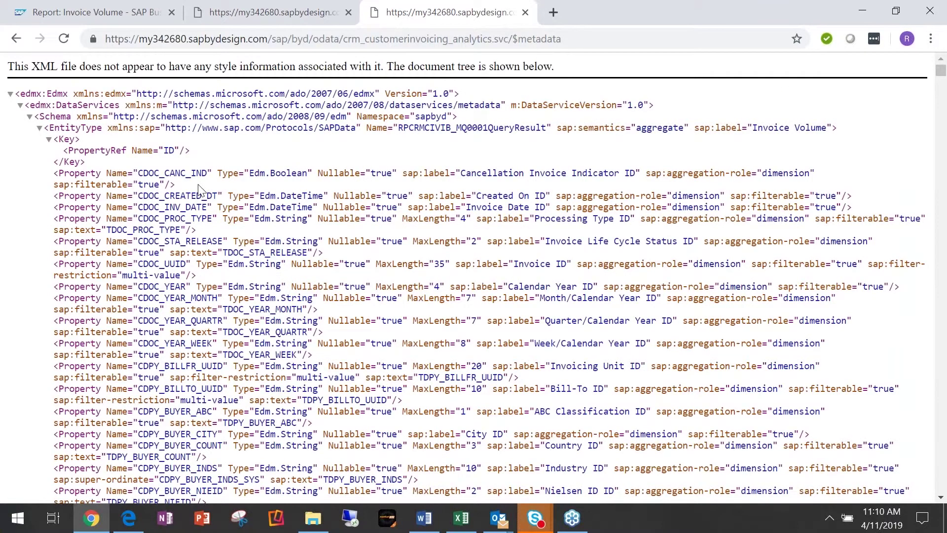
Examine the properties of the Invoice Volume entity types in the service metadata.
scroll(203, 204, down, 5)
scroll(492, 277, down, 20)
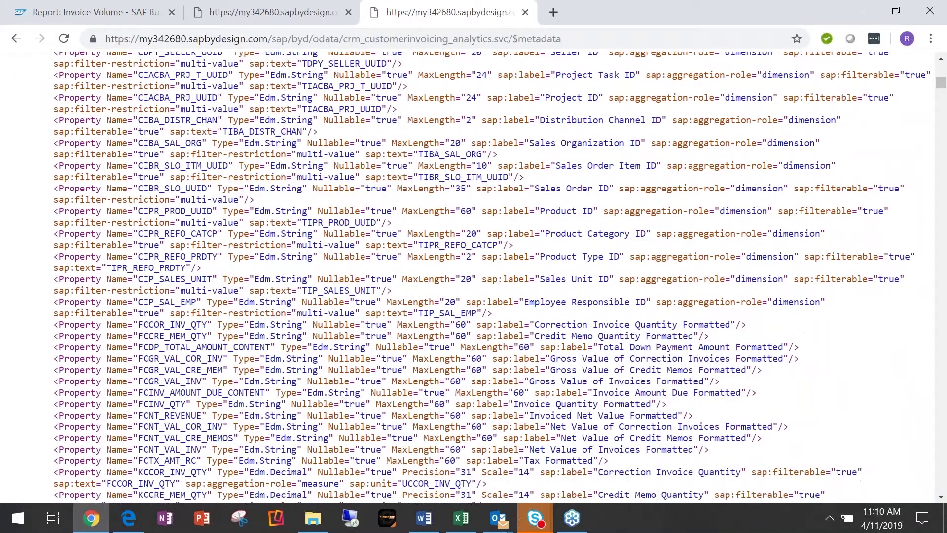
scroll(492, 277, down, 20)
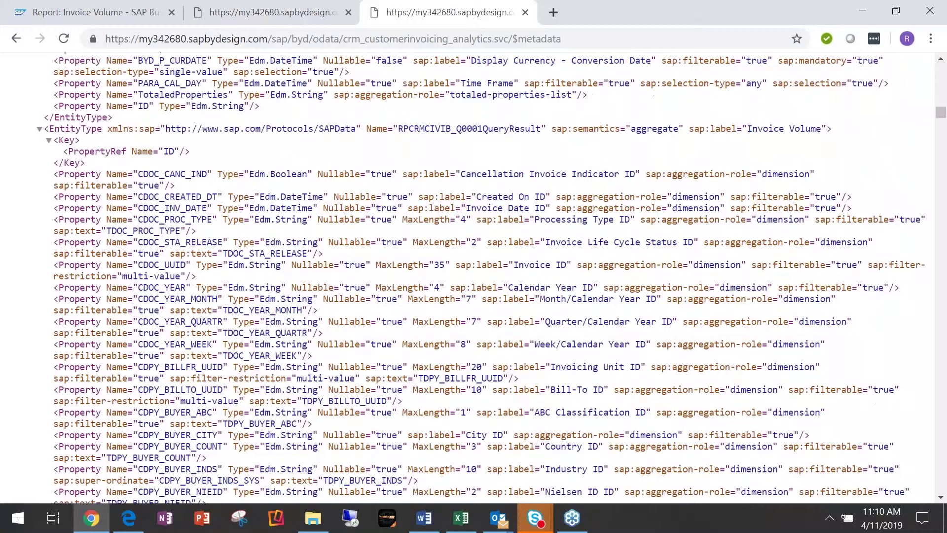
scroll(200, 180, down, 1)
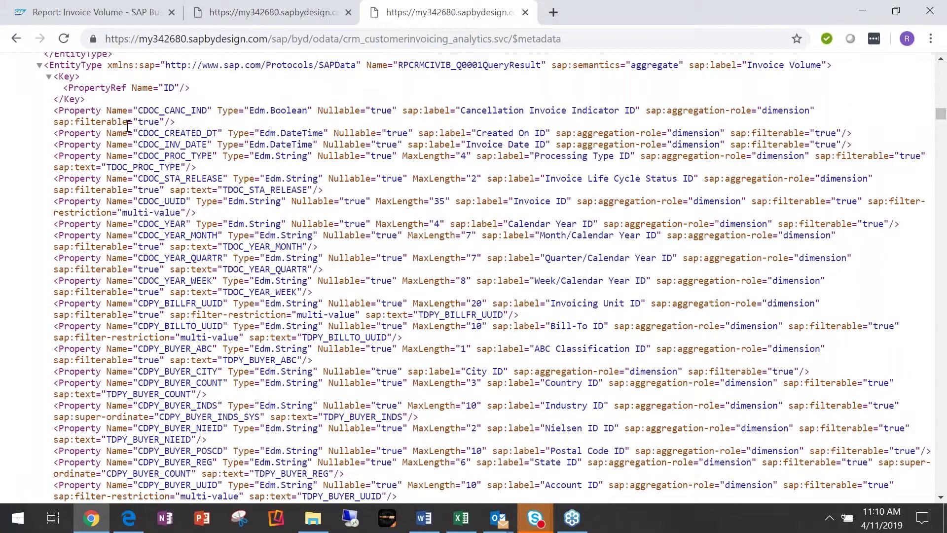
scroll(142, 113, down, 15)
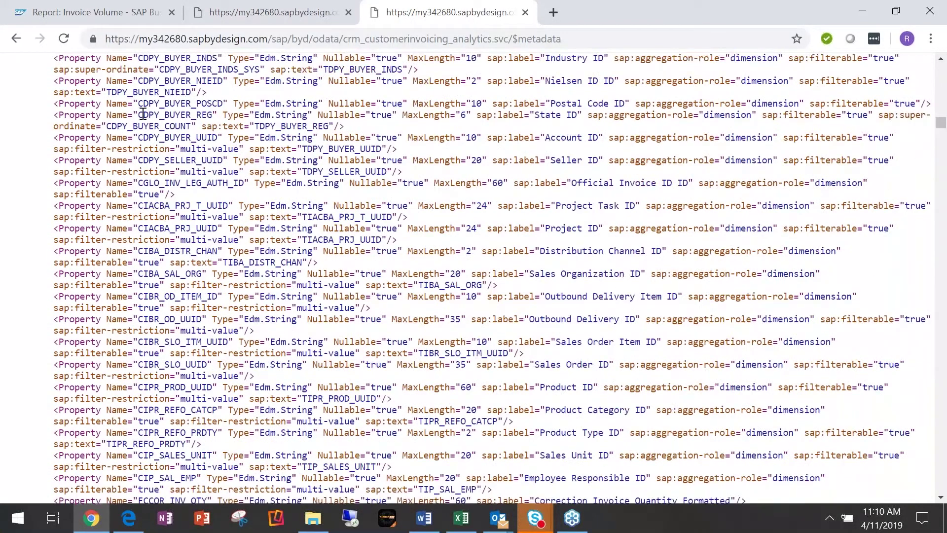
scroll(142, 114, down, 3)
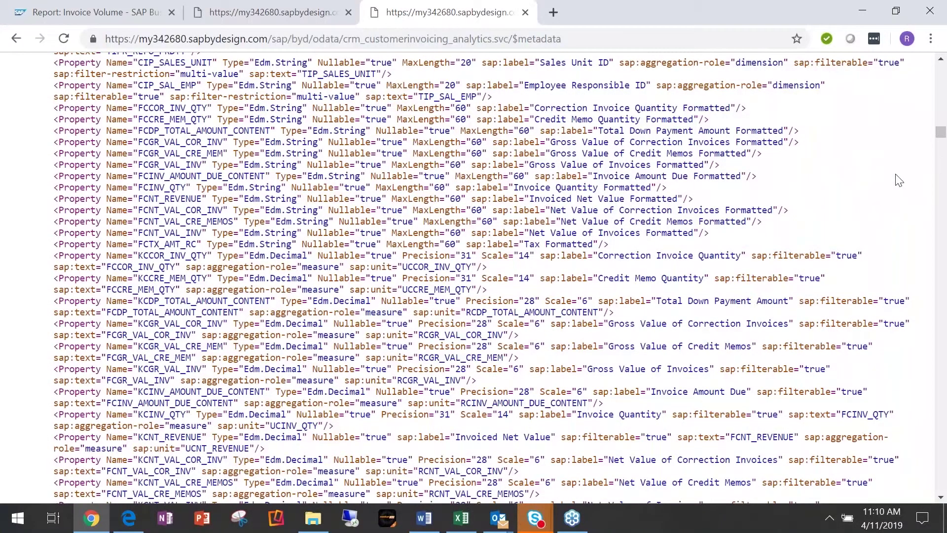
Examine the report labels in the metadata's EntityContainer, including Open Documents Customer Invoicing, Sales Transaction Volume (Point-of-Sale) and Earned Profit Overview for Dashboard.
drag(940, 137, 941, 487)
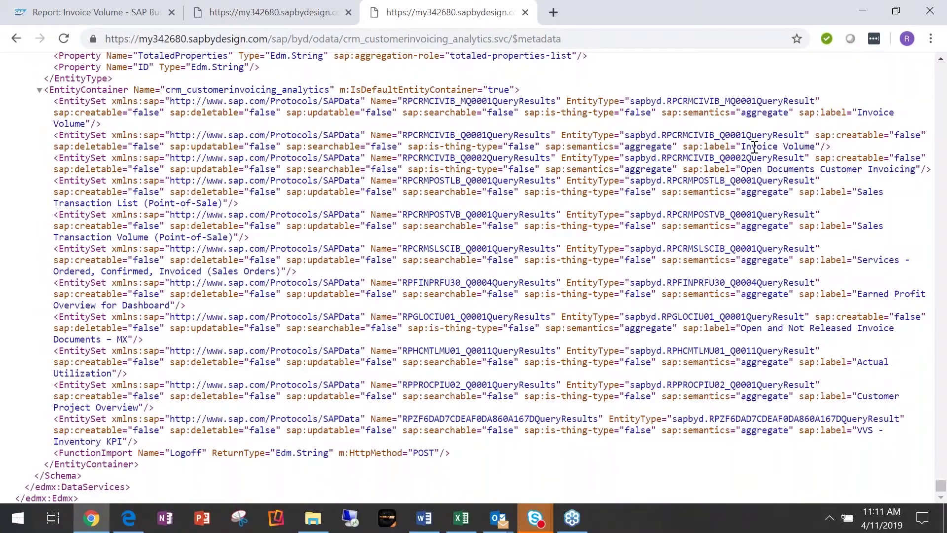
drag(736, 170, 903, 175)
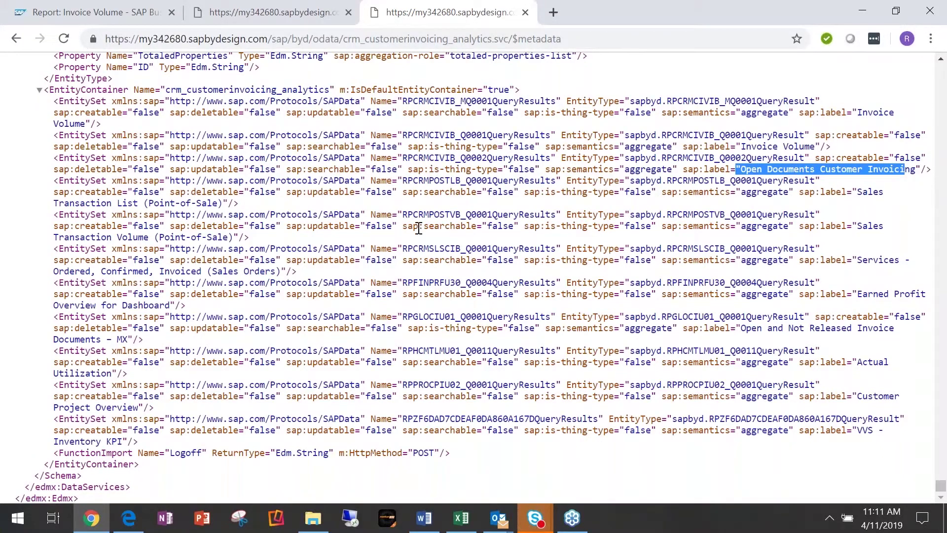
drag(55, 240, 235, 236)
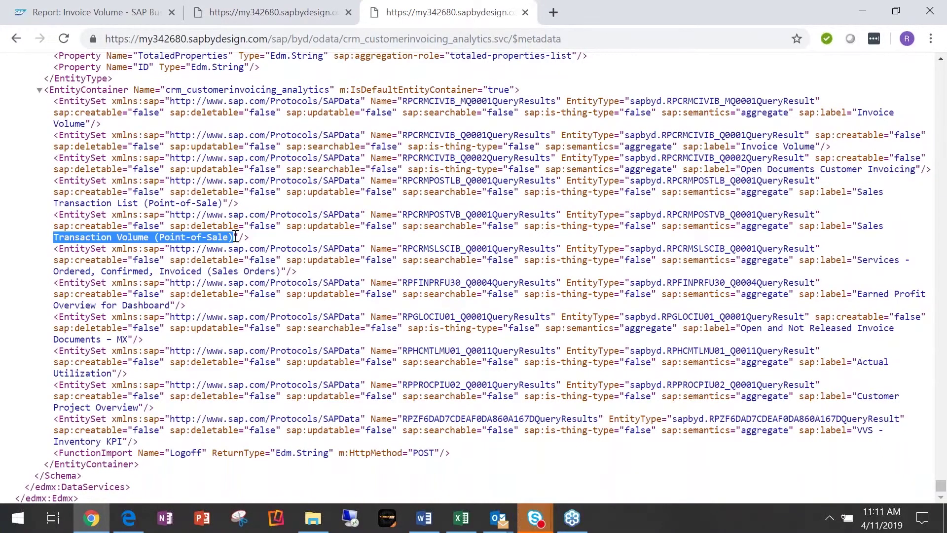
drag(60, 271, 255, 272)
drag(858, 294, 157, 306)
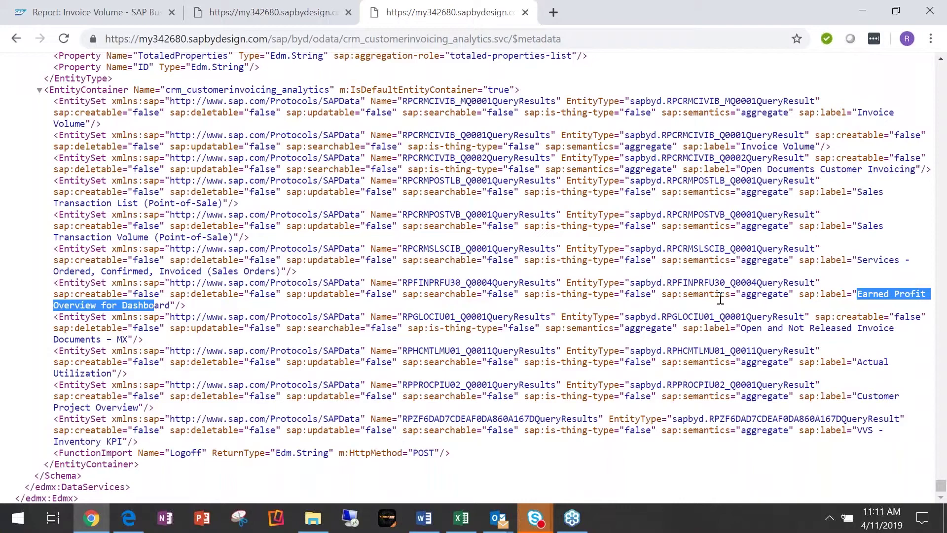
scroll(734, 289, up, 15)
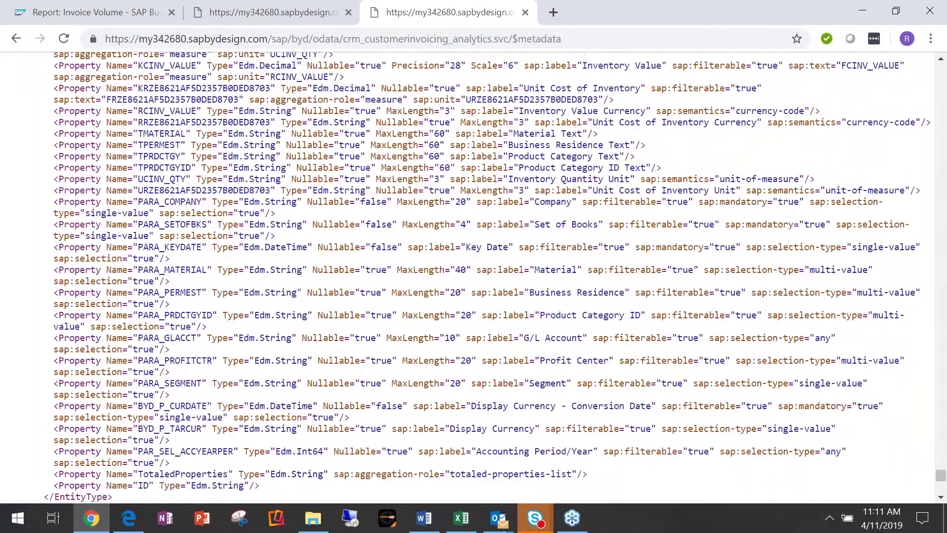
scroll(473, 276, up, 15)
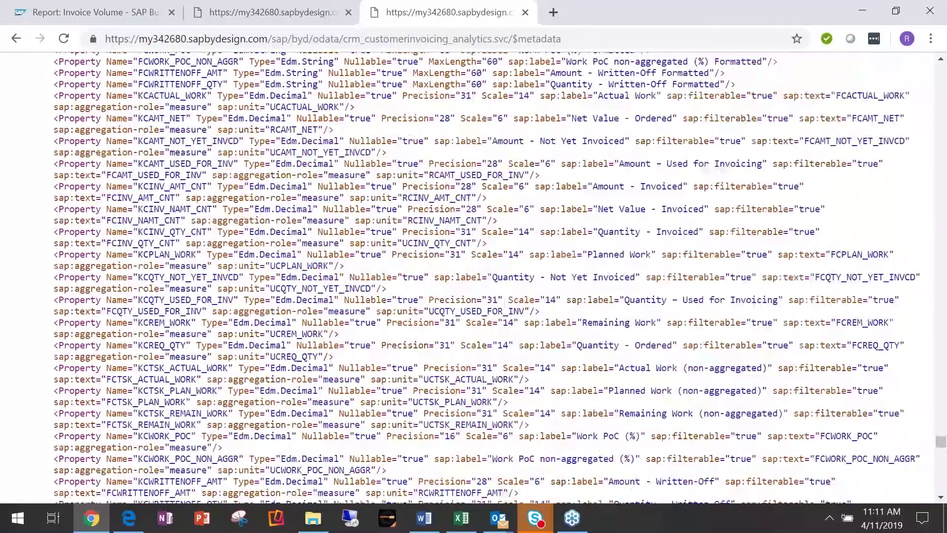
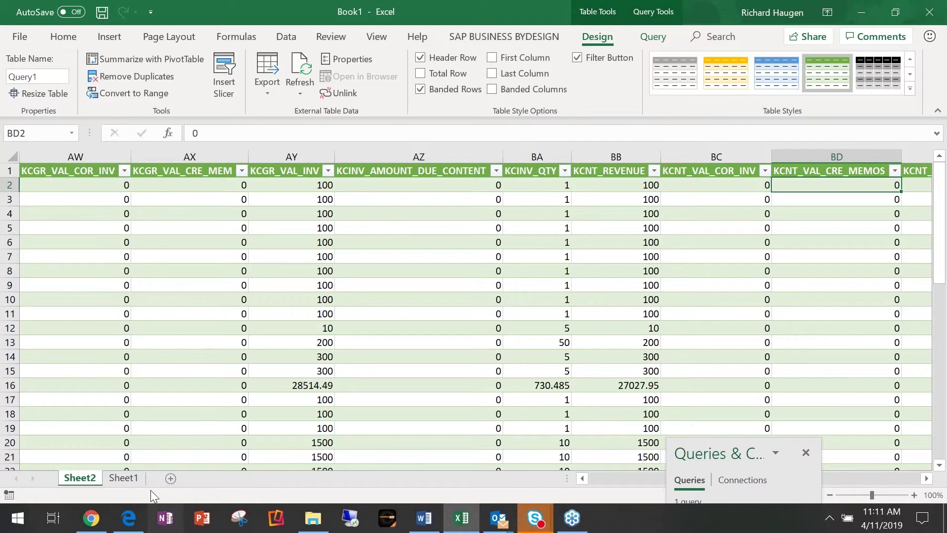
click(124, 477)
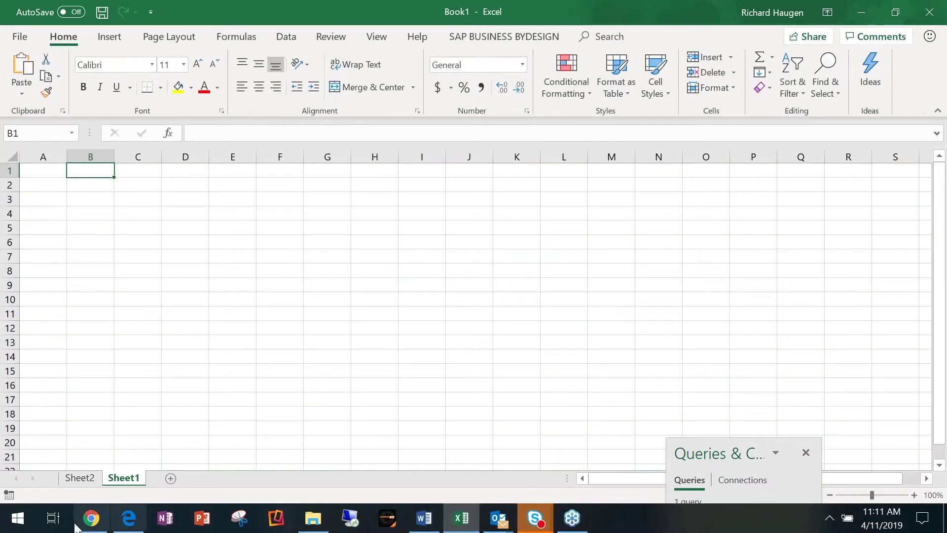
click(128, 518)
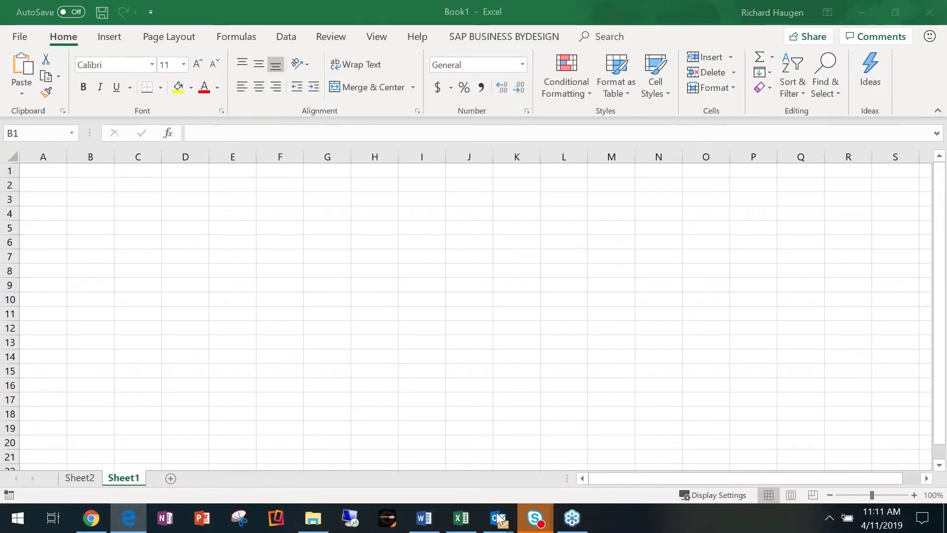
Return to SAP Business ByDesign in Chrome and close the Report Information dialog and the Invoice Volume report.
click(91, 517)
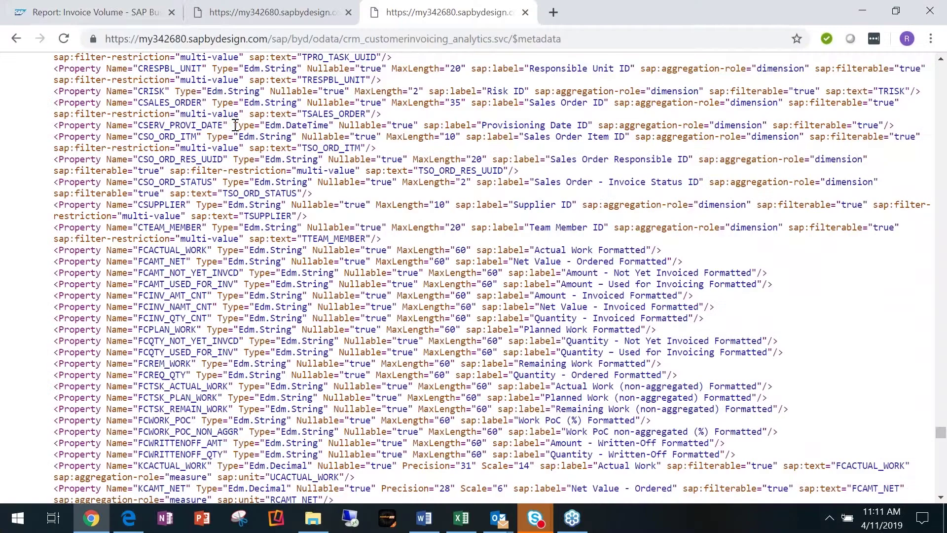
click(108, 12)
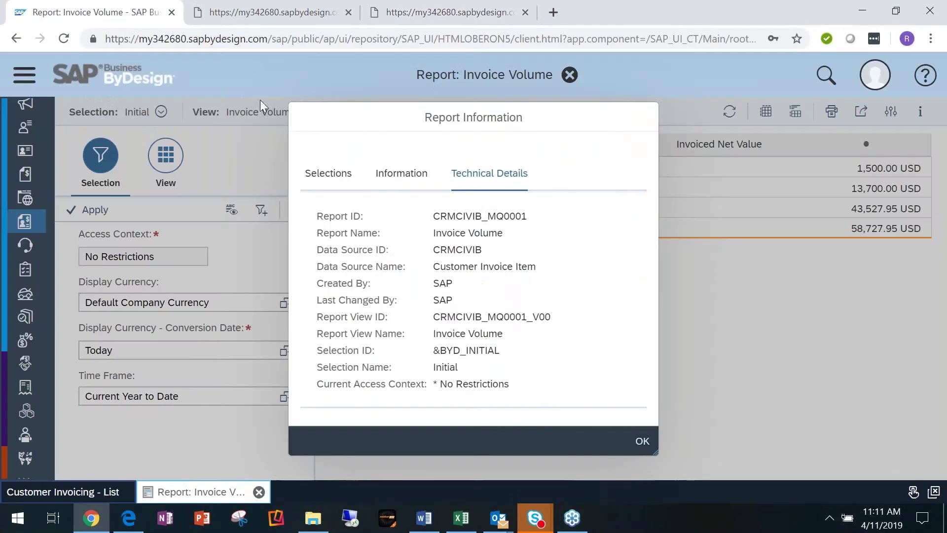
click(642, 441)
click(568, 76)
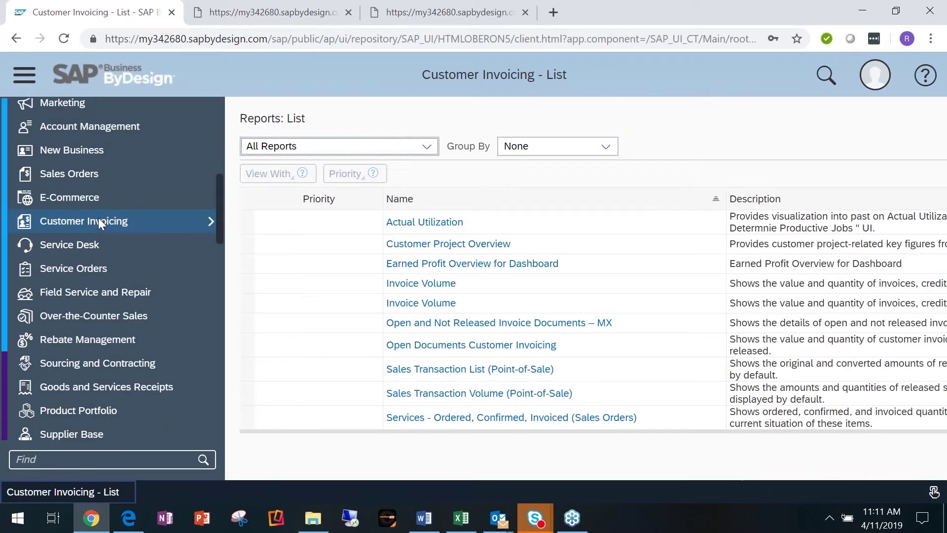
Open the Design Reports view of the Business Analytics work center.
scroll(99, 217, up, 3)
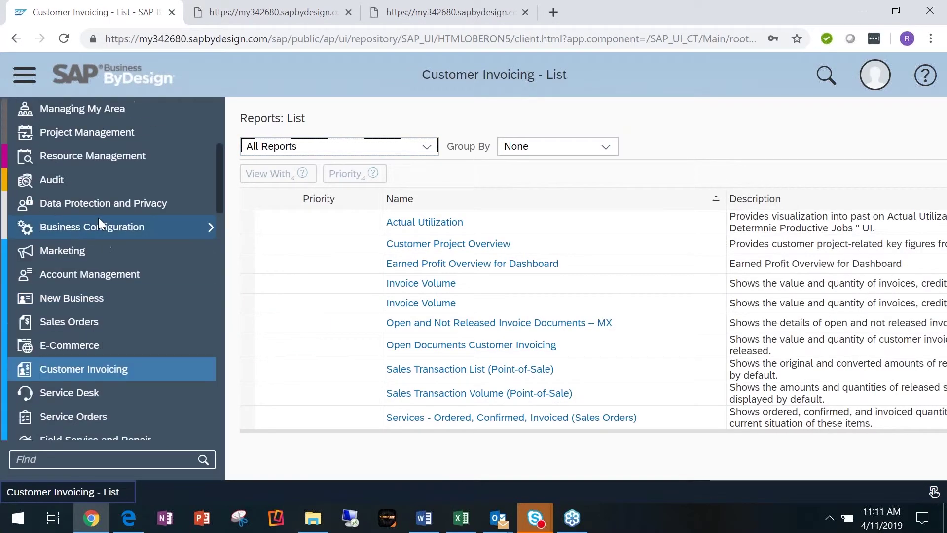
scroll(99, 218, up, 5)
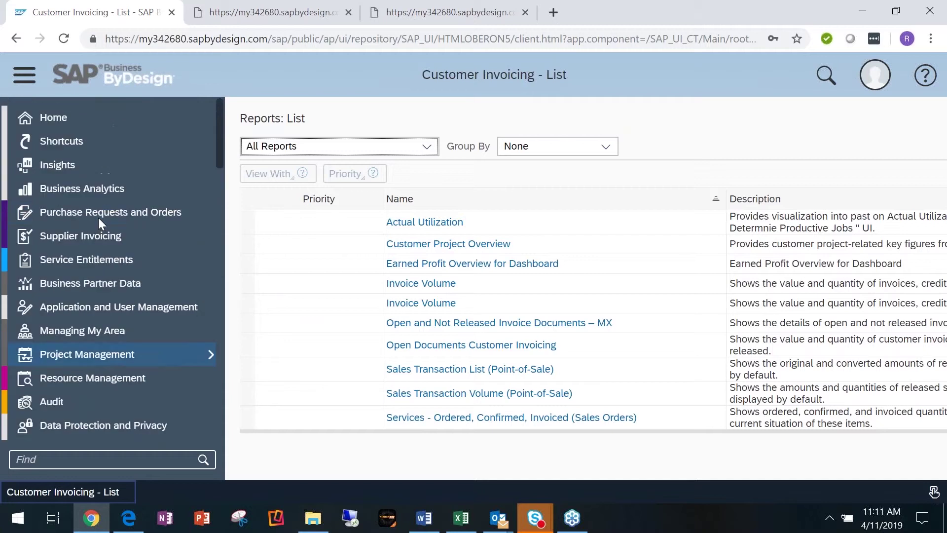
mouse_move(99, 191)
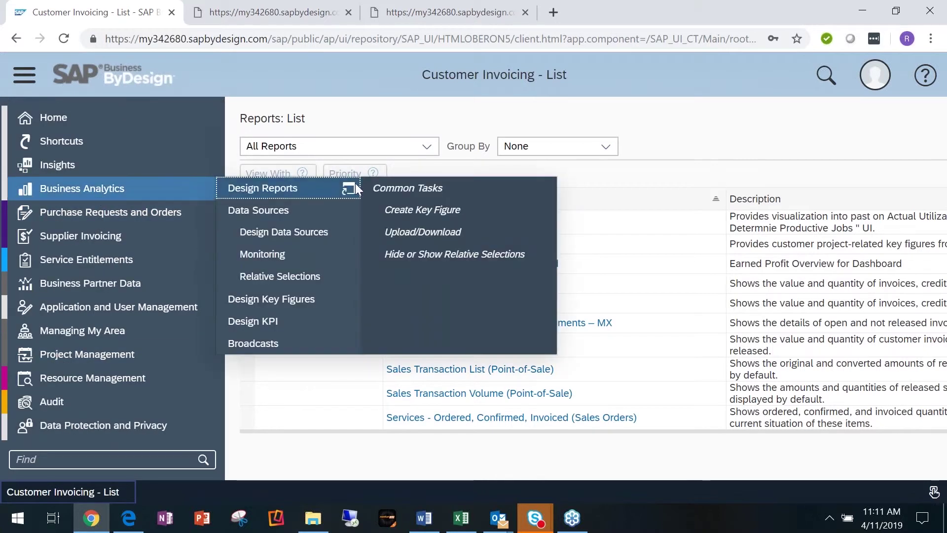
click(291, 191)
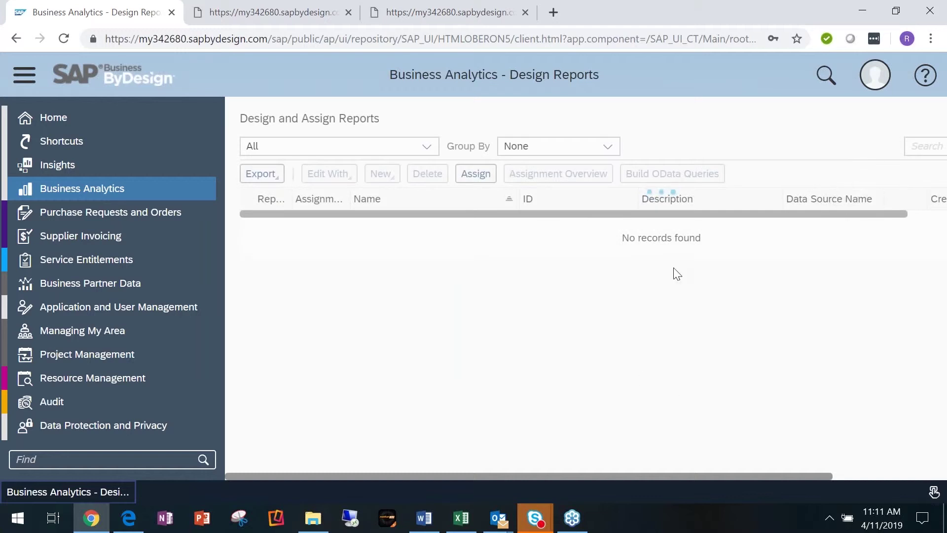
Search the Design and Assign Reports list for invoice*.
drag(708, 478, 822, 477)
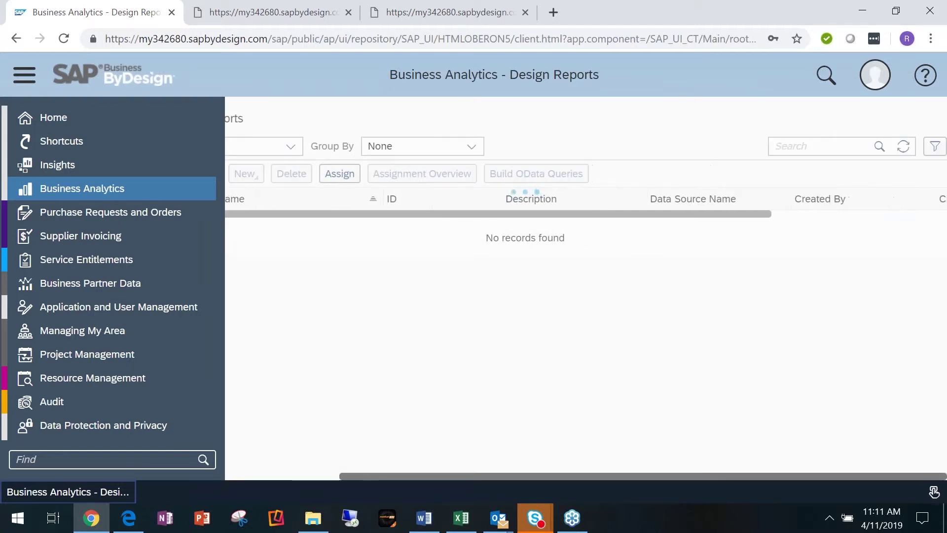
click(800, 143)
text(in)
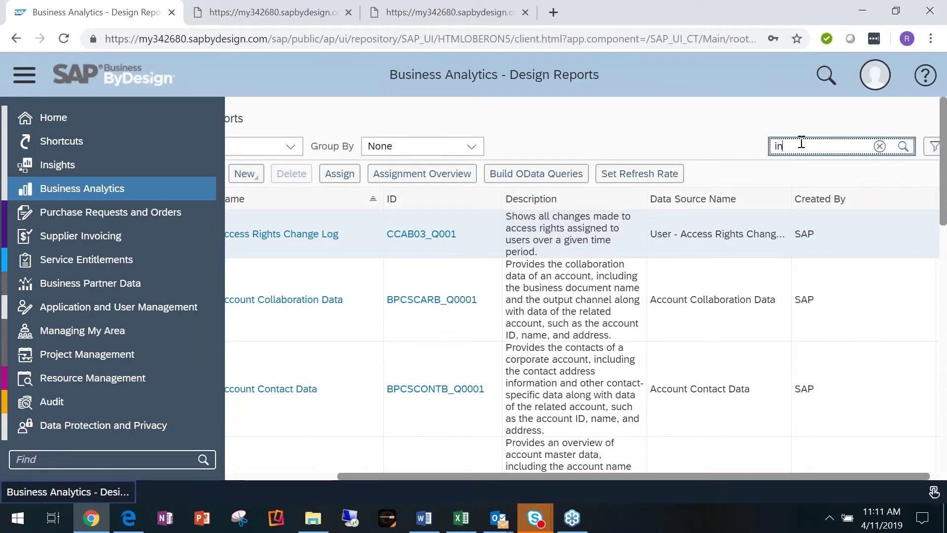
text(voice*)
key(Return)
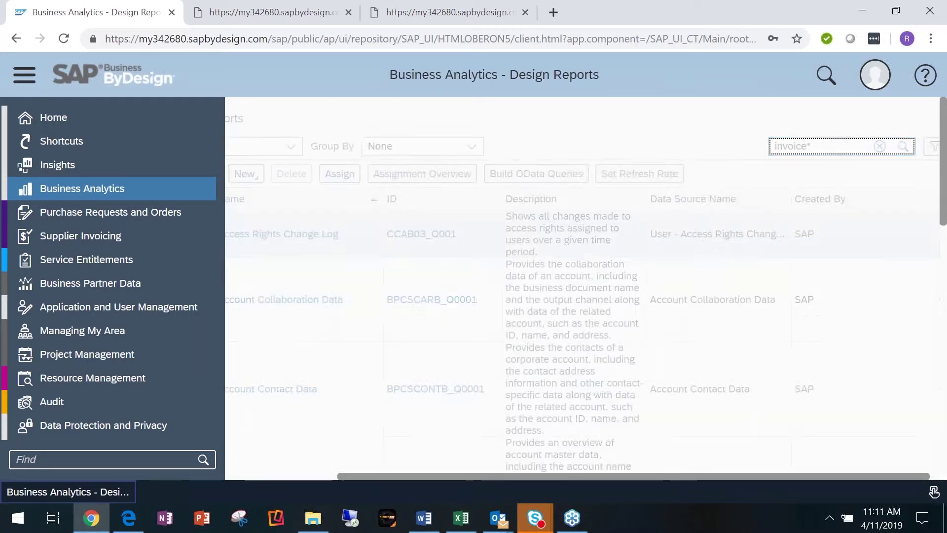
Open the OData query builder for the Invoice Volume report with ID CRMCIVIB_Q0001.
drag(563, 473, 367, 513)
scroll(465, 311, down, 6)
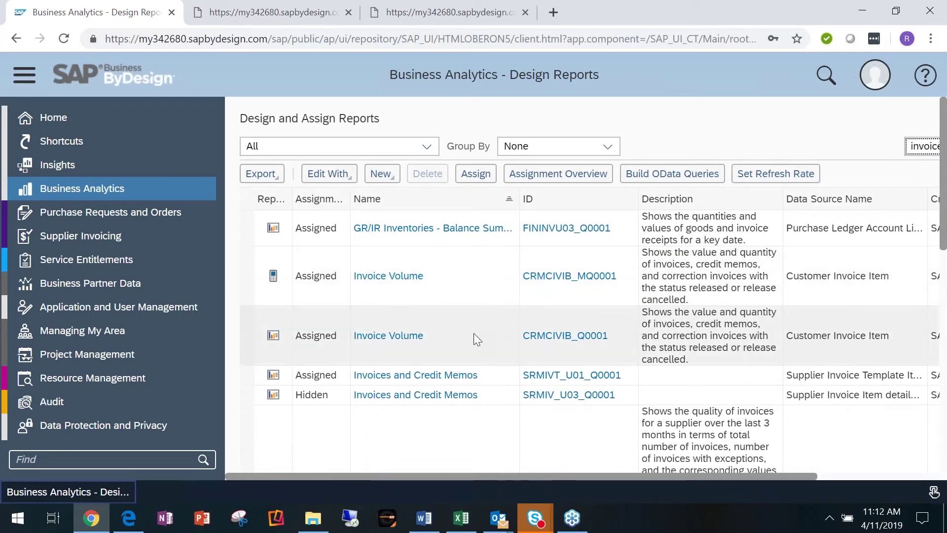
click(474, 336)
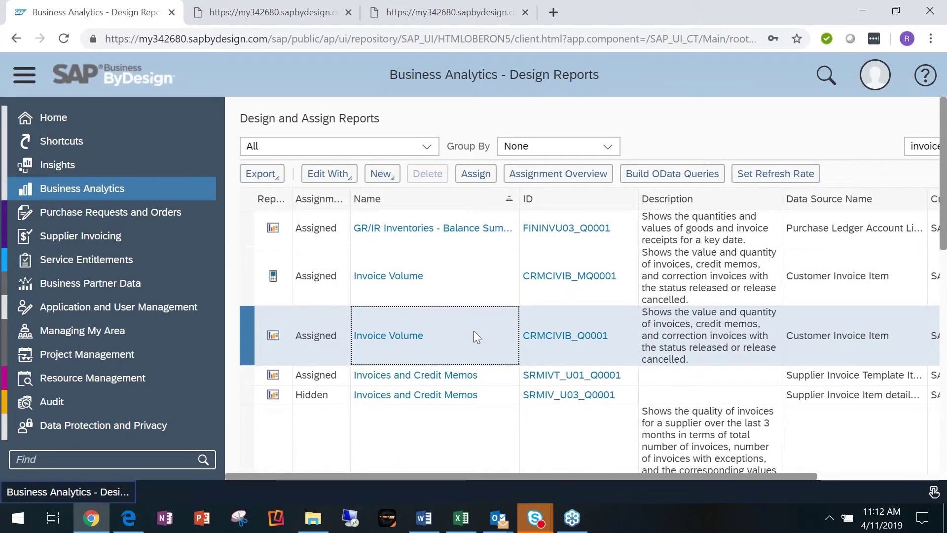
click(698, 181)
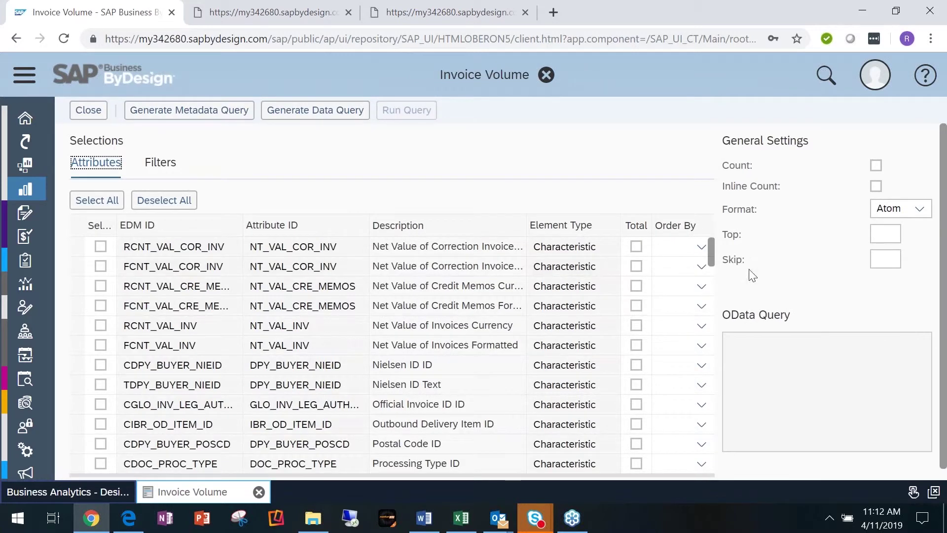
Review the URL of the earlier Invoice Volume query results in the browser, and return to the OData query builder.
click(453, 13)
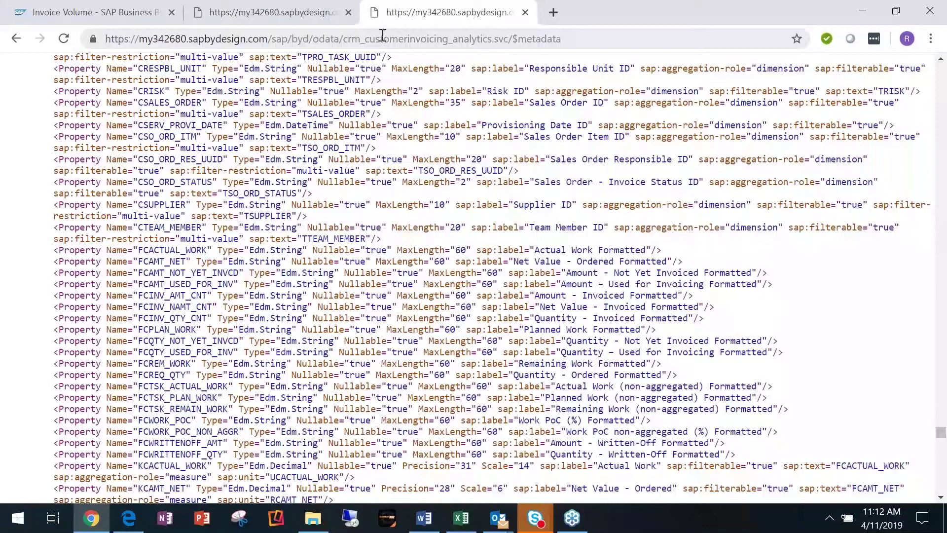
click(262, 17)
click(608, 38)
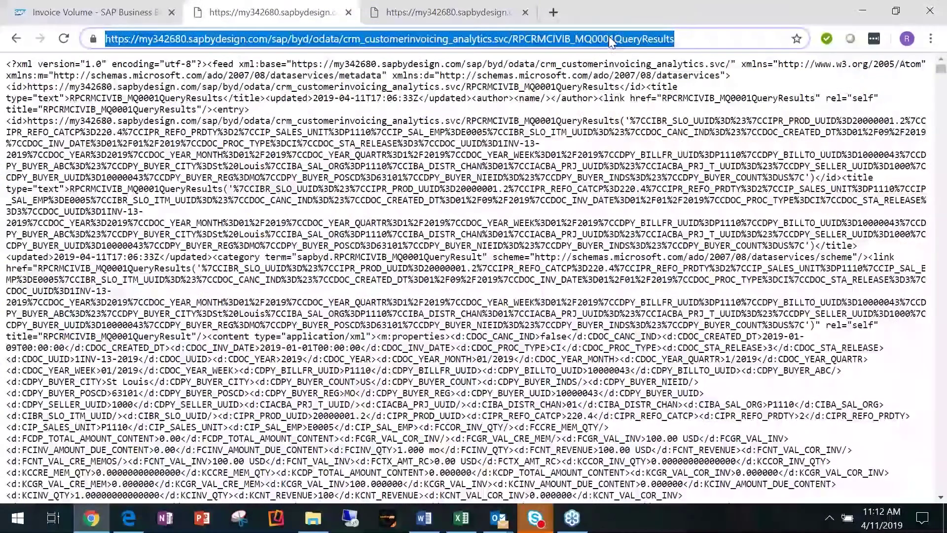
click(134, 15)
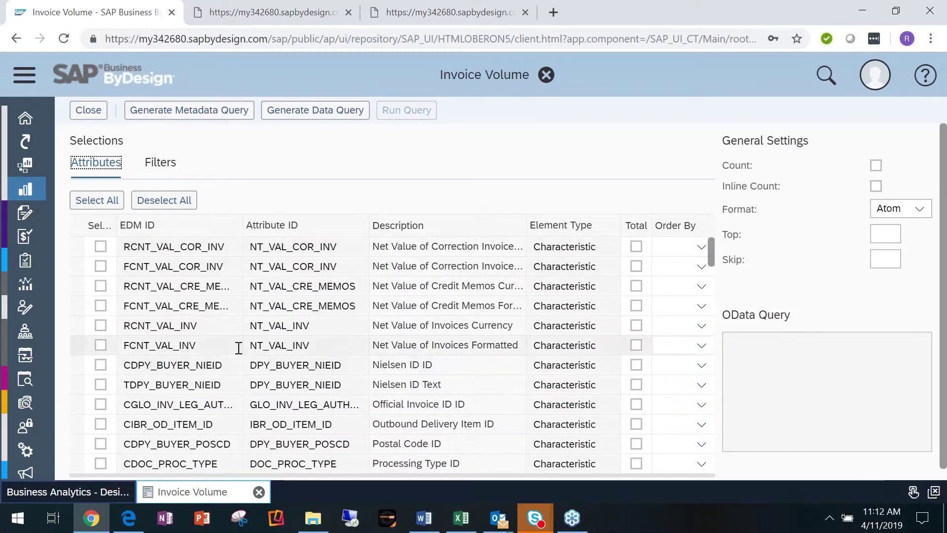
Add the Product ID (CIPR_PROD_UUID) and Product Text (TIPR_PROD_UUID) attributes to the OData query.
scroll(198, 384, down, 2)
scroll(197, 384, down, 4)
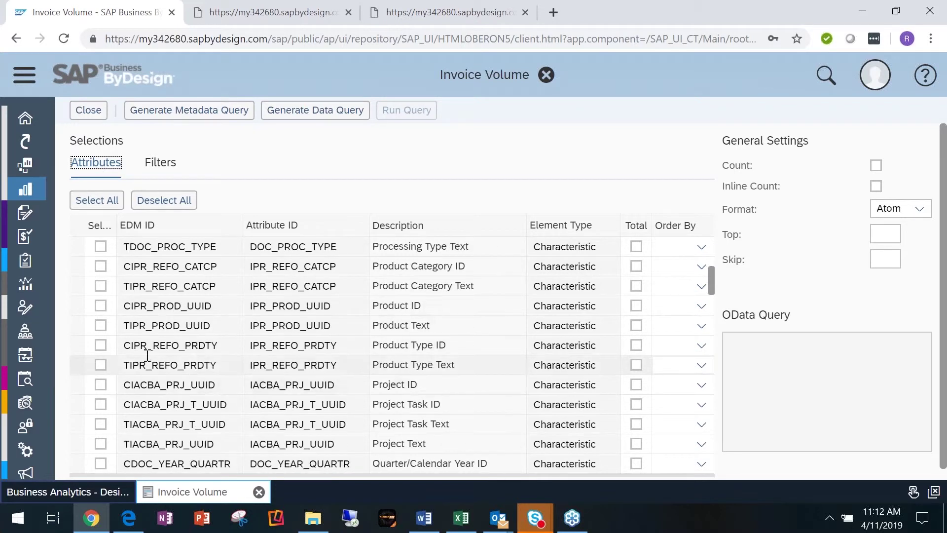
click(101, 306)
scroll(87, 389, down, 1)
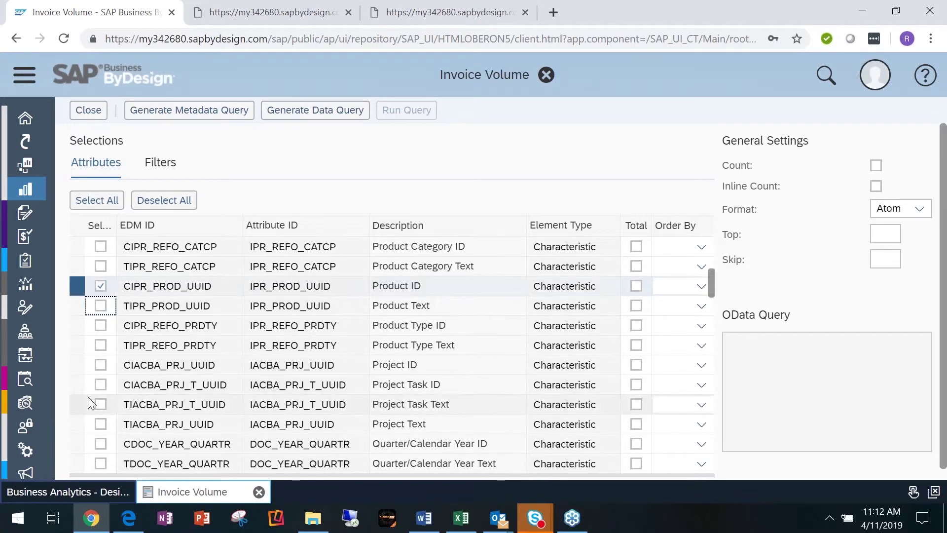
click(101, 325)
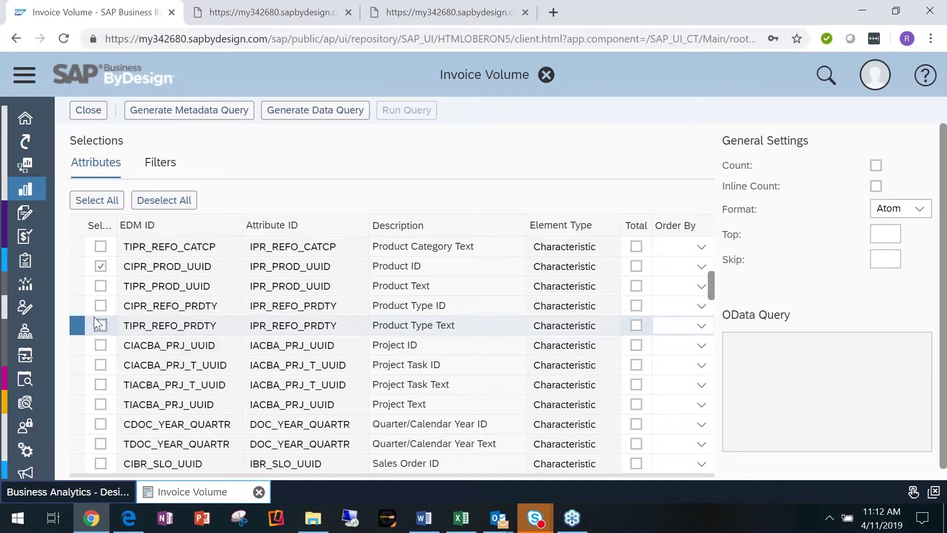
click(100, 286)
Add the Sales Order ID, Tax Currency and Tax Formatted attributes to the OData query.
scroll(100, 286, down, 1)
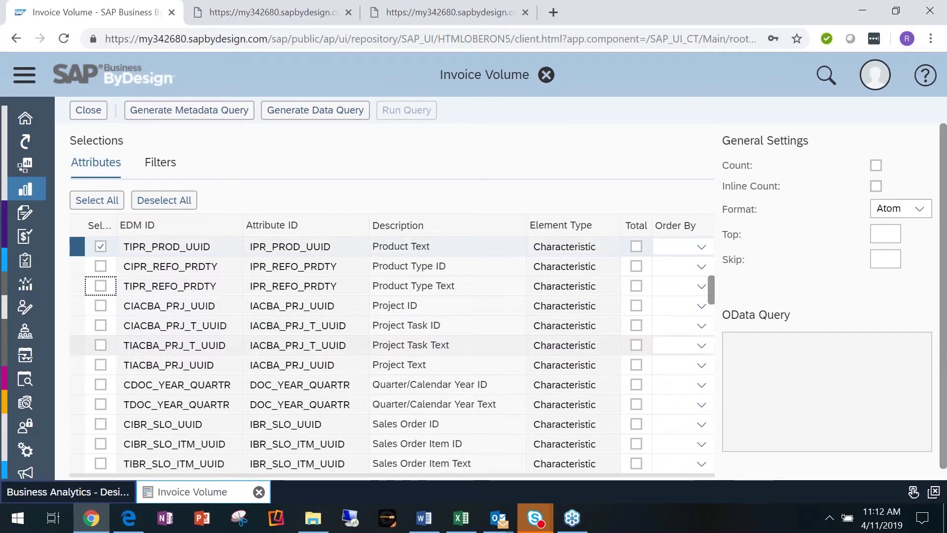
scroll(96, 371, down, 2)
click(103, 365)
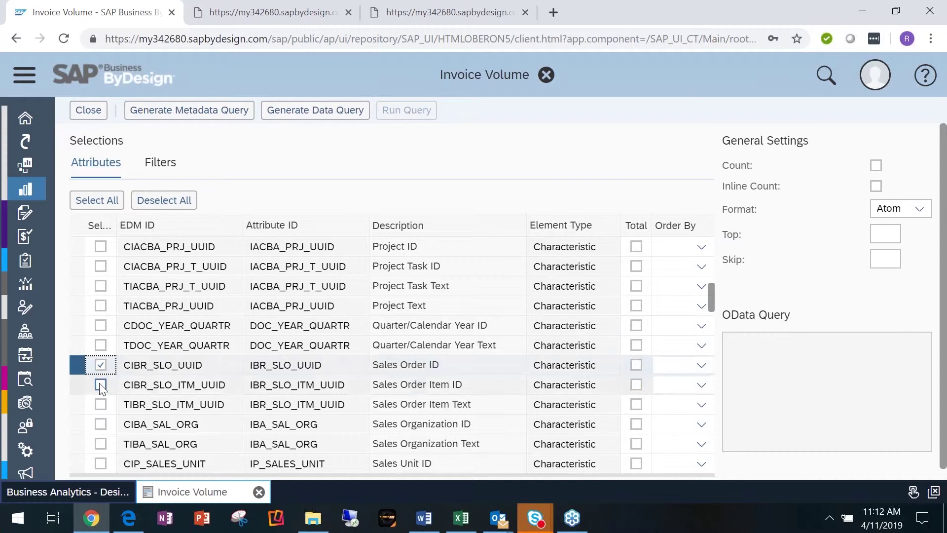
scroll(97, 384, down, 4)
scroll(96, 384, down, 2)
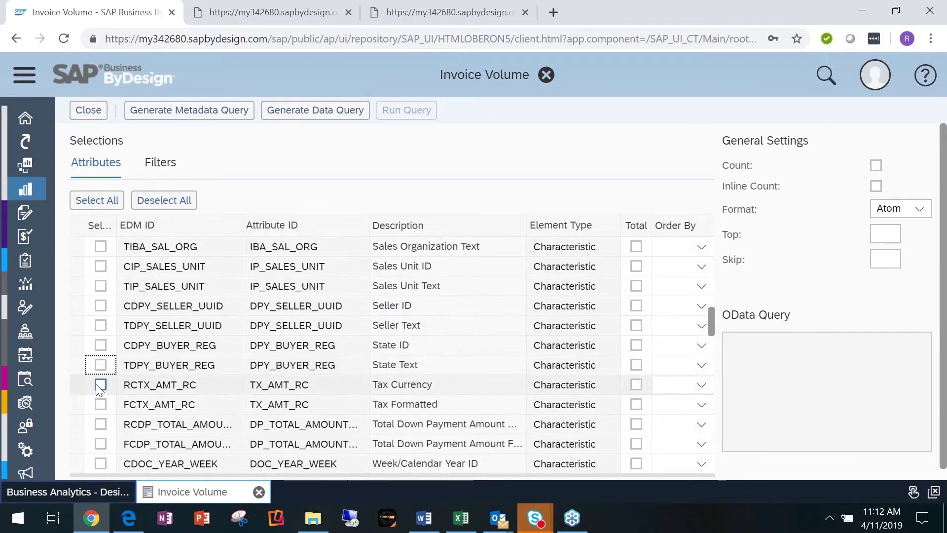
click(101, 345)
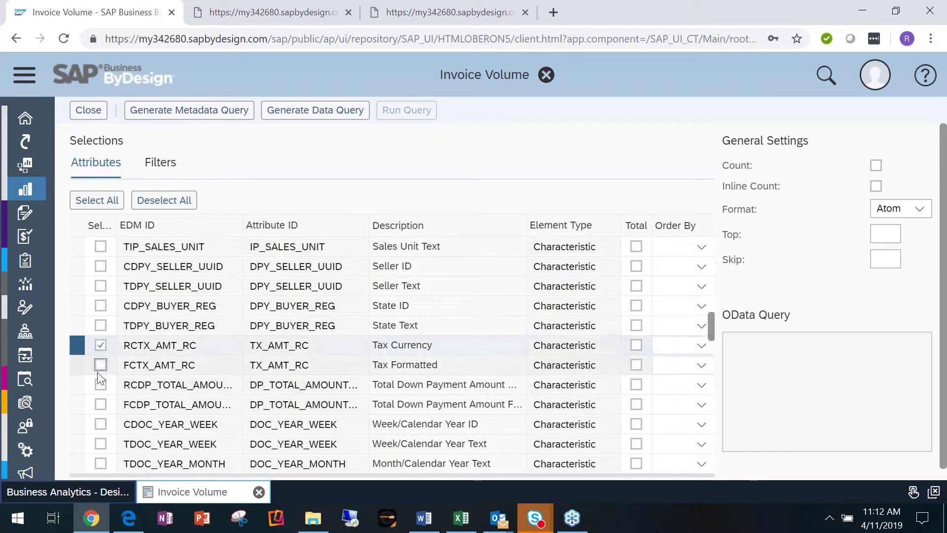
click(100, 365)
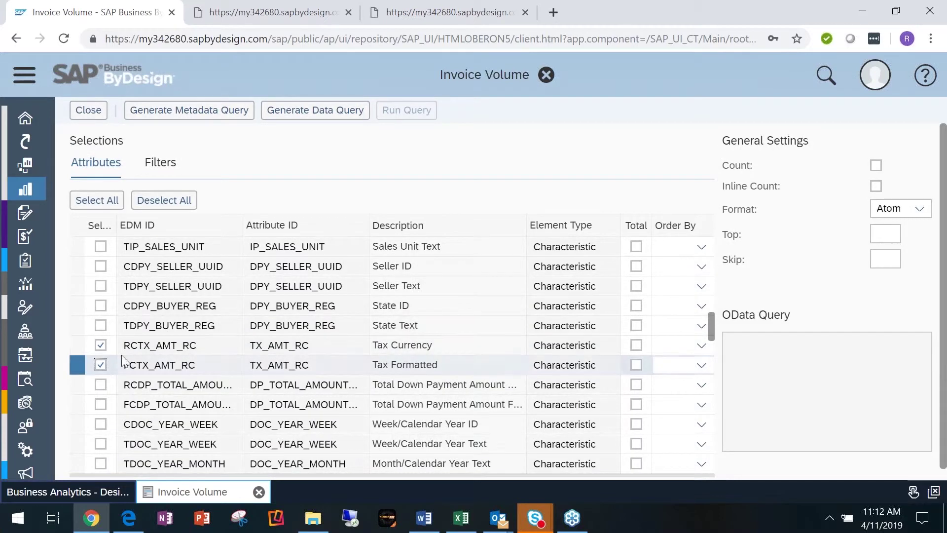
Review the filter fields available for the query, and return to the attribute selections.
click(162, 167)
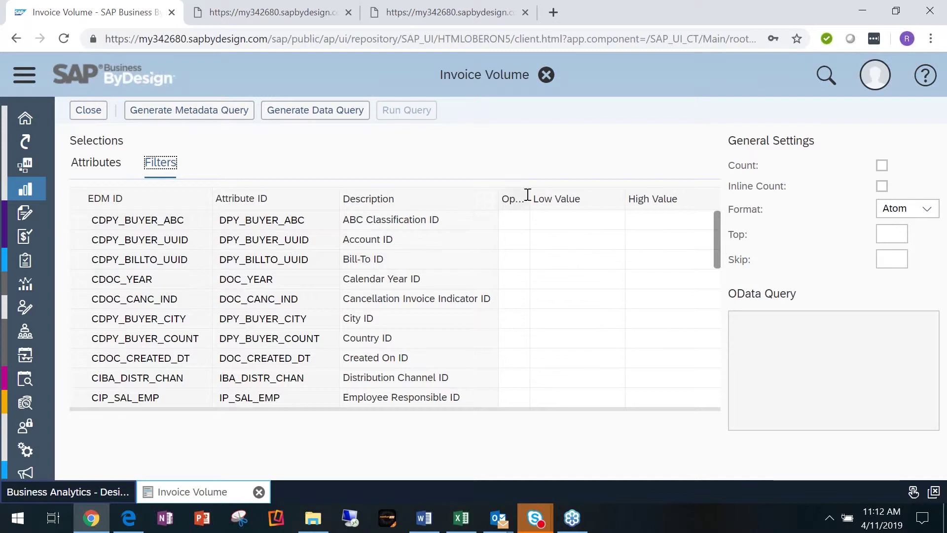
scroll(669, 375, down, 3)
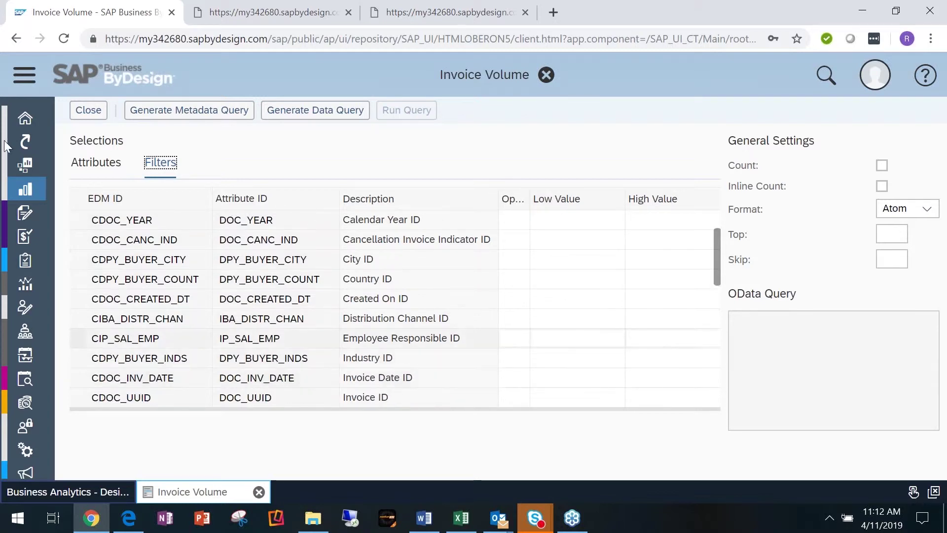
click(88, 164)
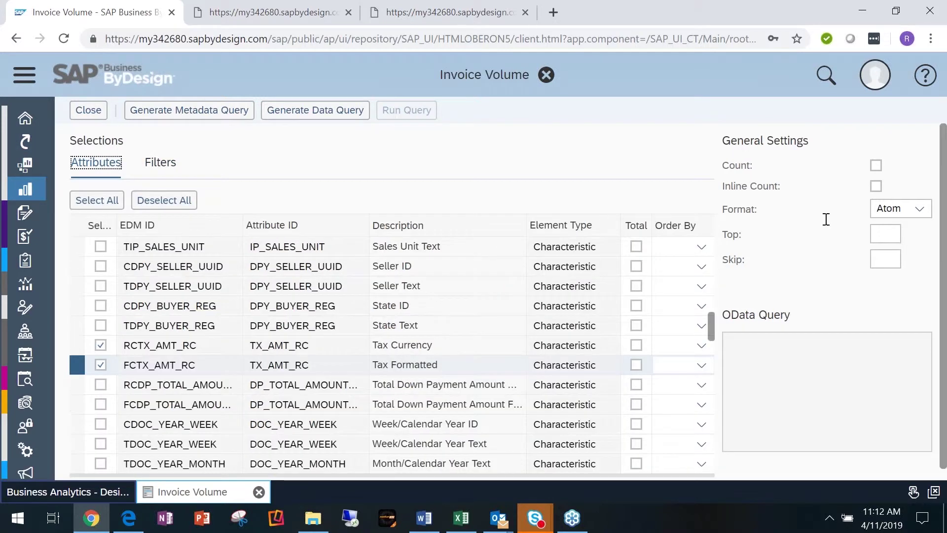
click(891, 233)
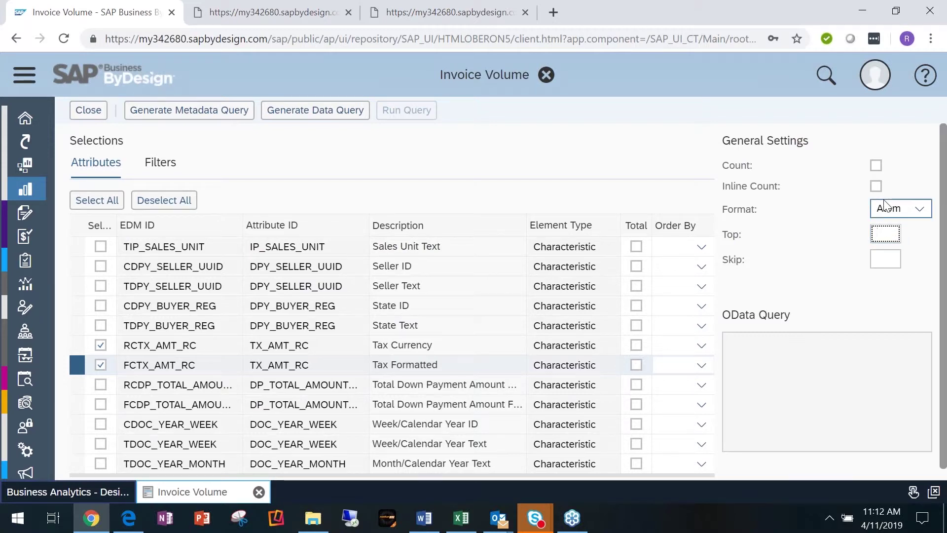
text(10000)
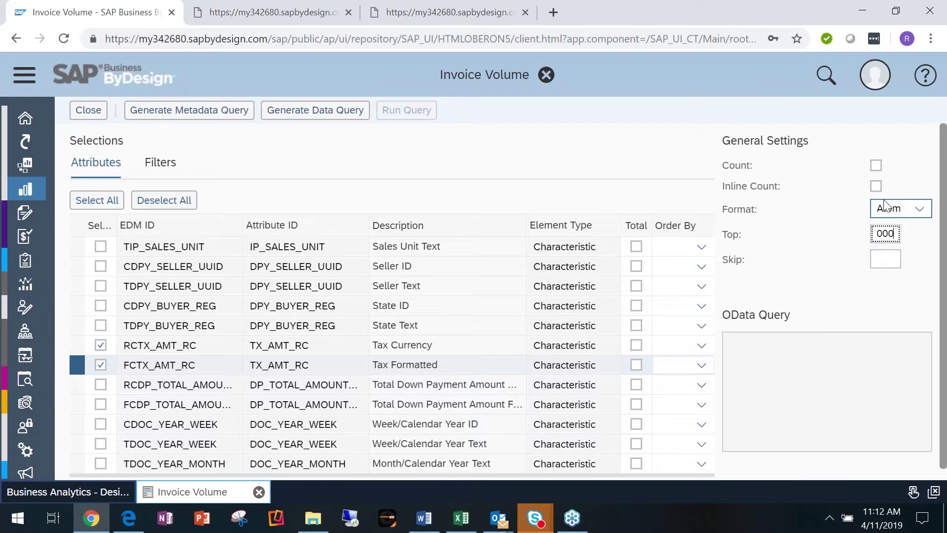
click(877, 253)
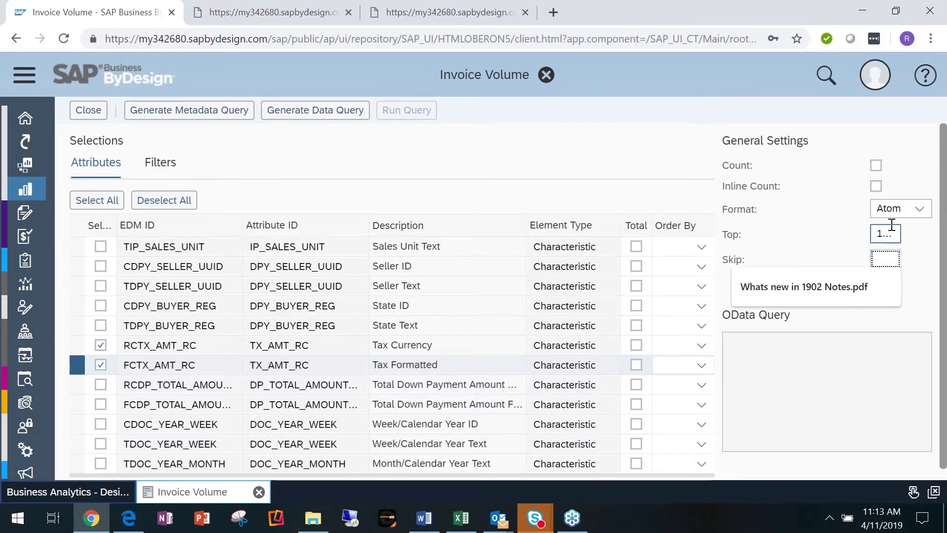
Limit the query to the top 50 records and generate the data query.
drag(884, 239, 888, 232)
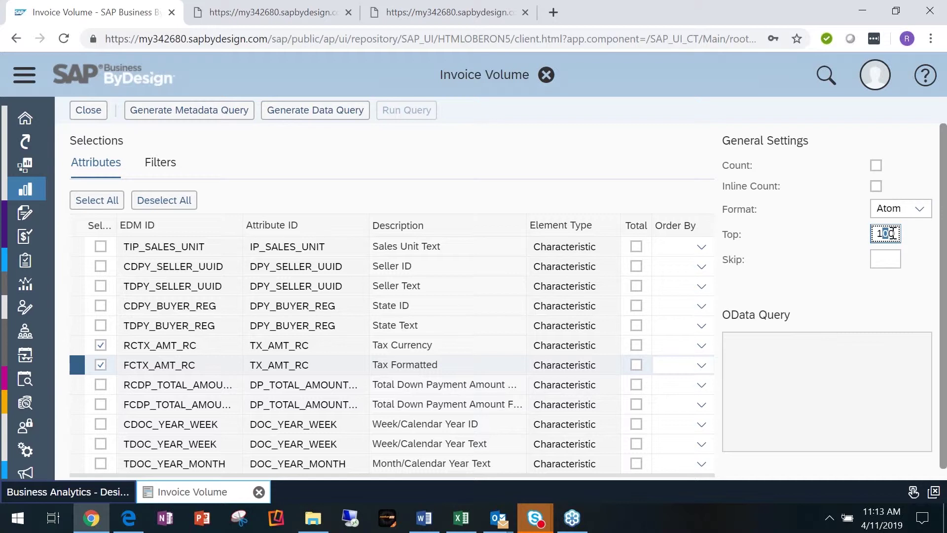
key(BackSpace)
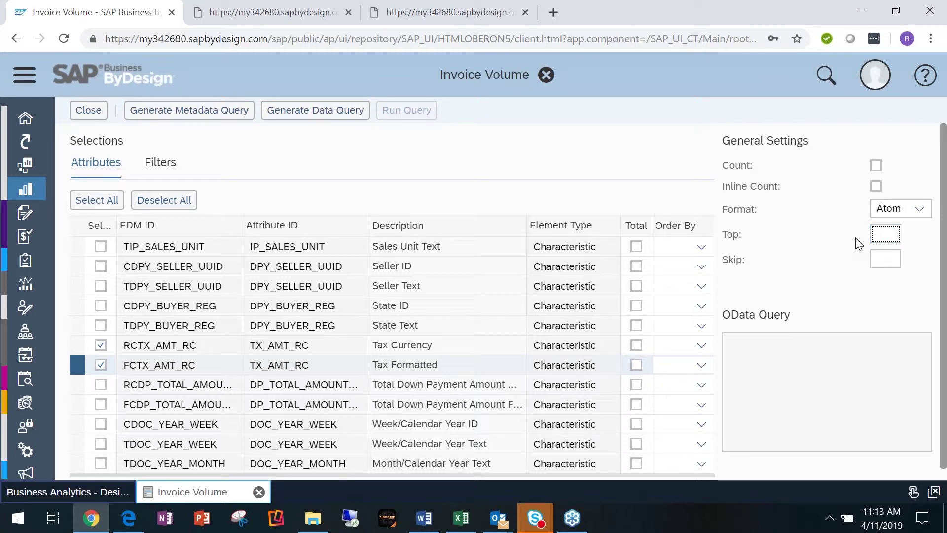
text(50)
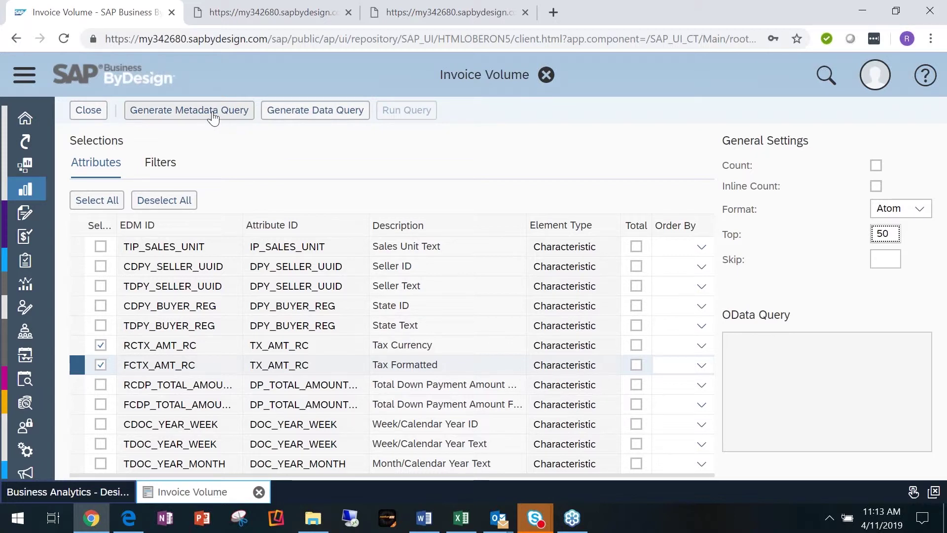
click(317, 110)
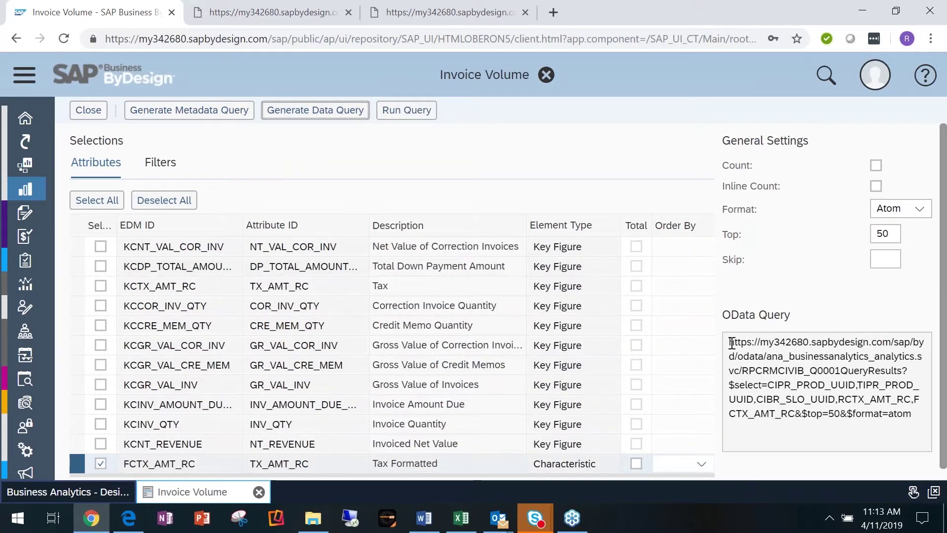
Copy the generated OData query URL, open it in a new browser tab and look through the returned feed.
drag(731, 342, 931, 412)
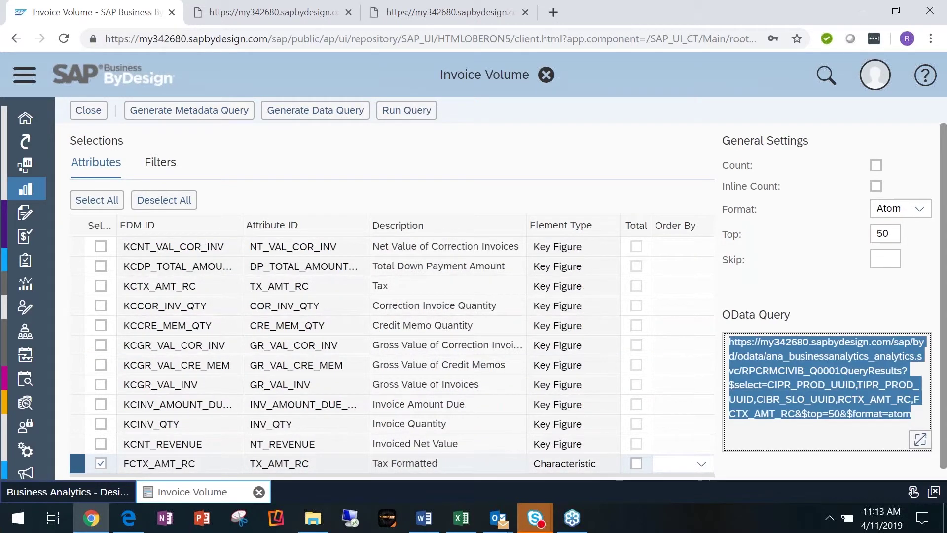
right_click(858, 389)
click(724, 383)
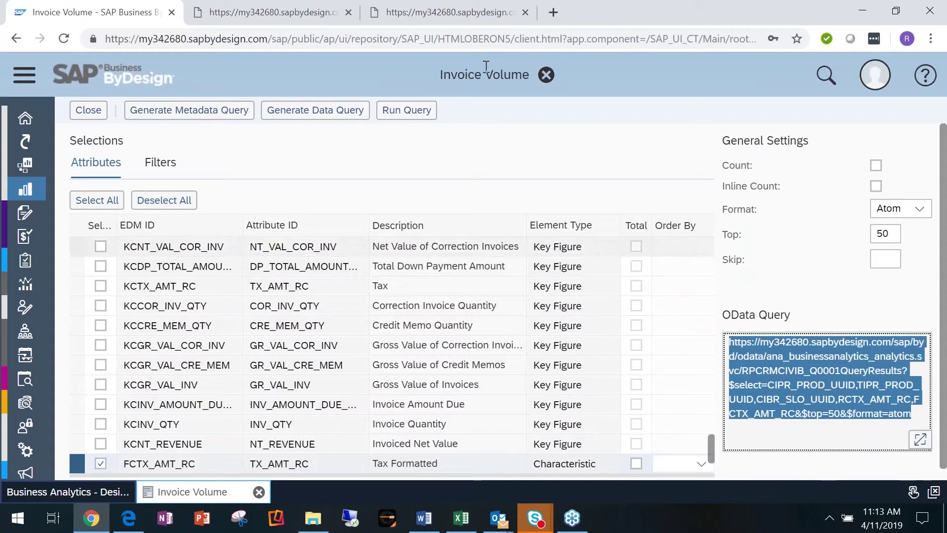
click(552, 13)
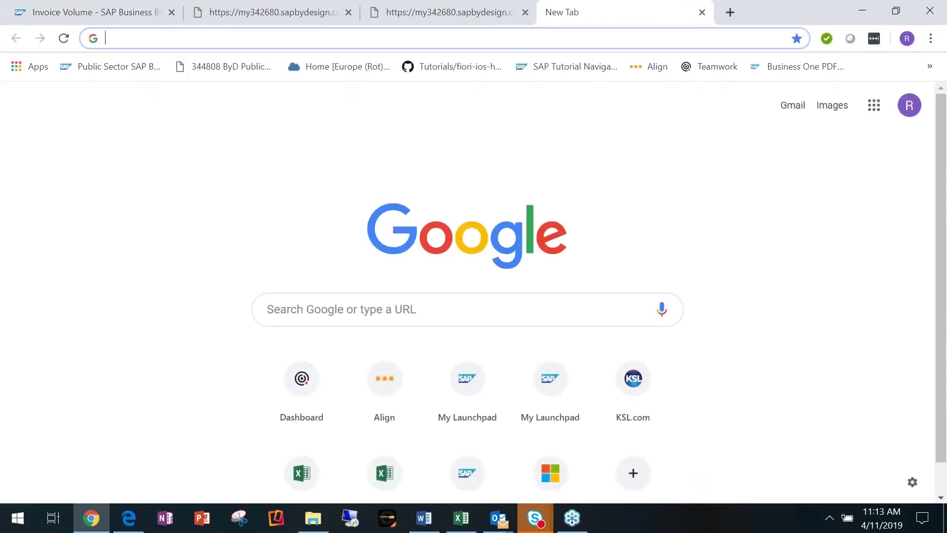
key(ctrl+v)
key(Return)
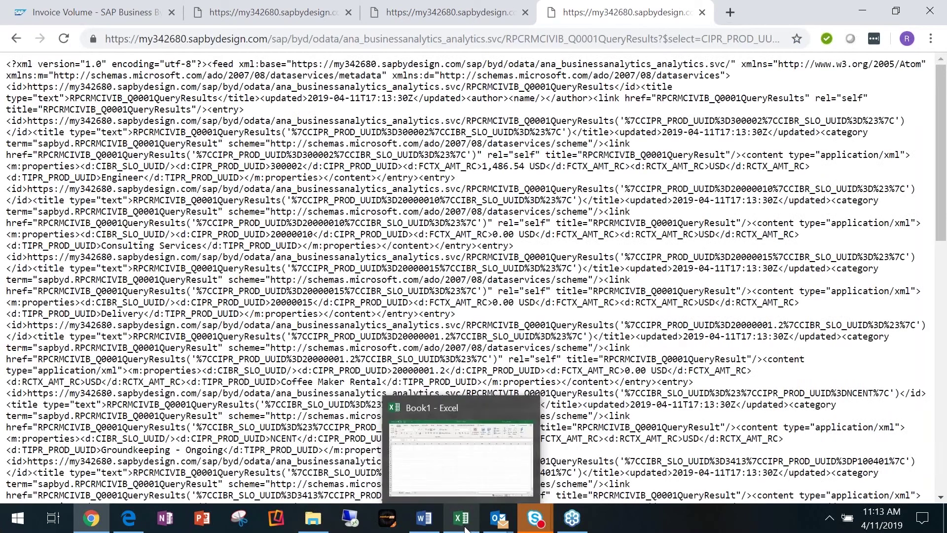
scroll(584, 195, down, 15)
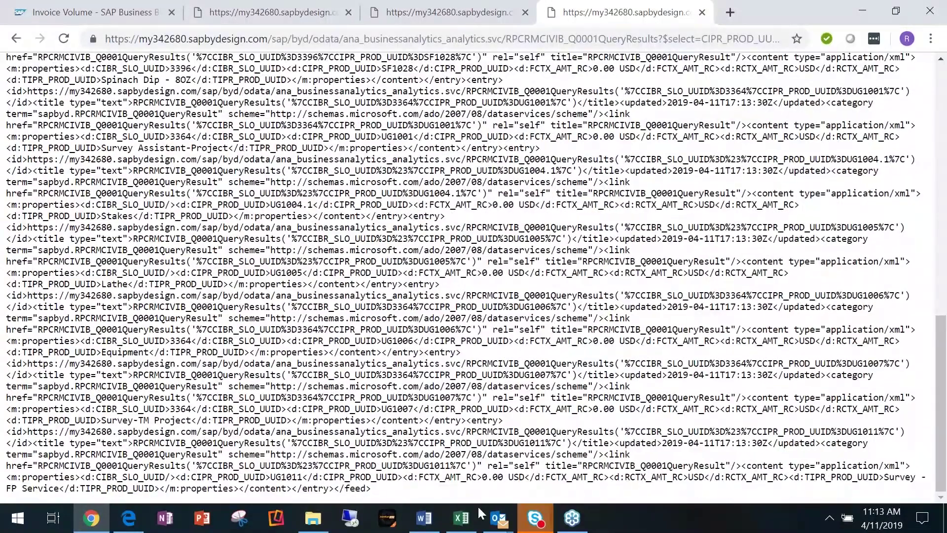
Switch to Excel and connect to an OData feed using the copied query URL.
click(477, 505)
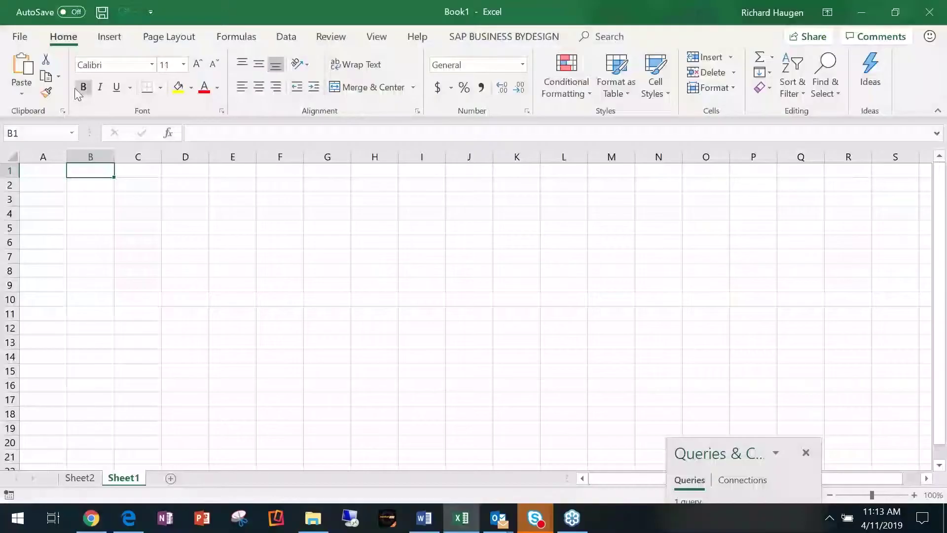
click(27, 34)
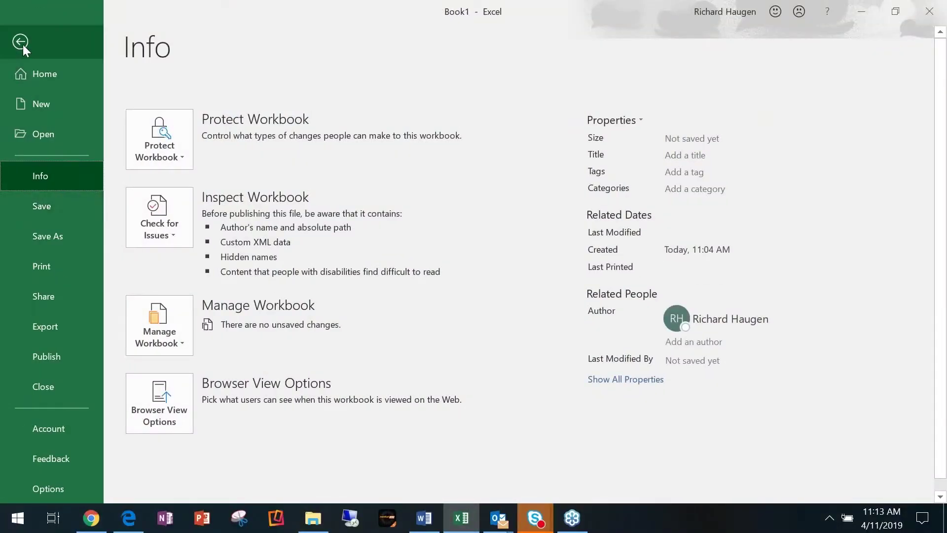
click(22, 41)
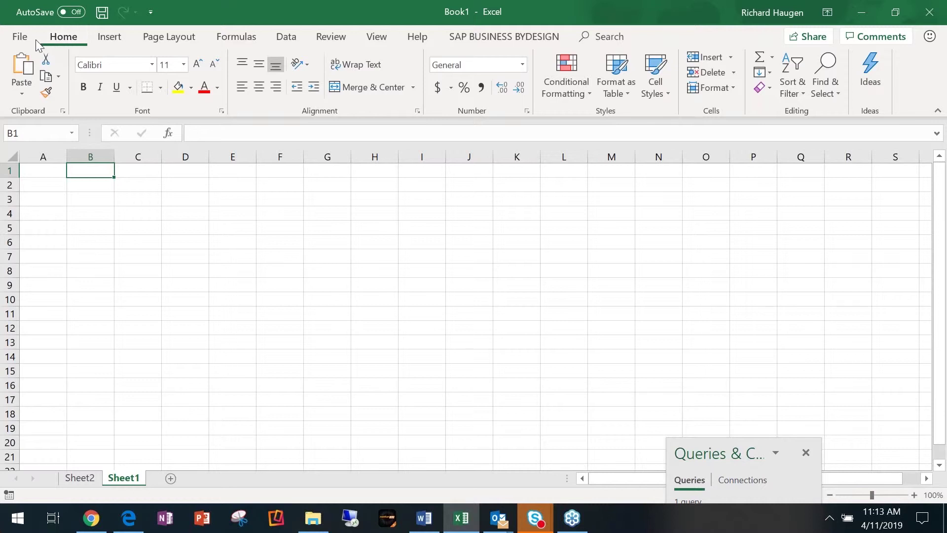
click(280, 39)
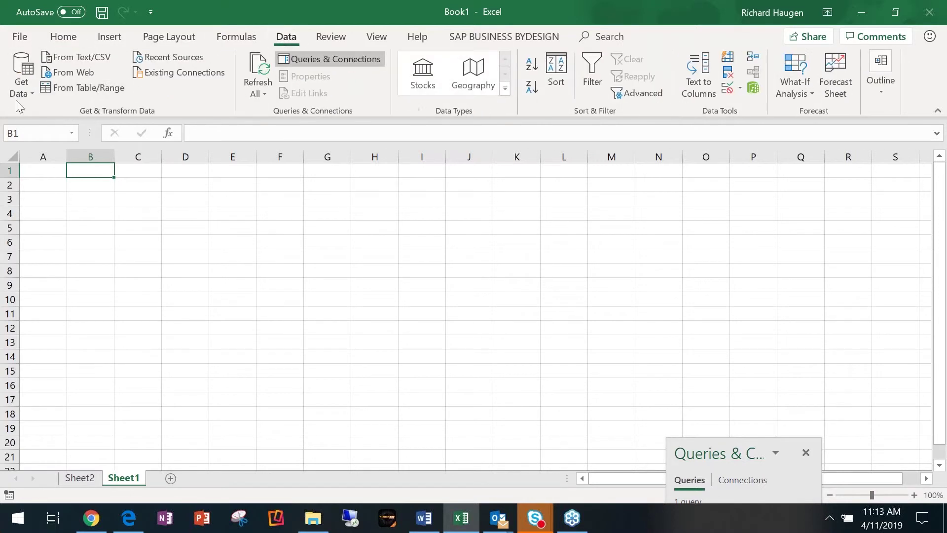
click(34, 82)
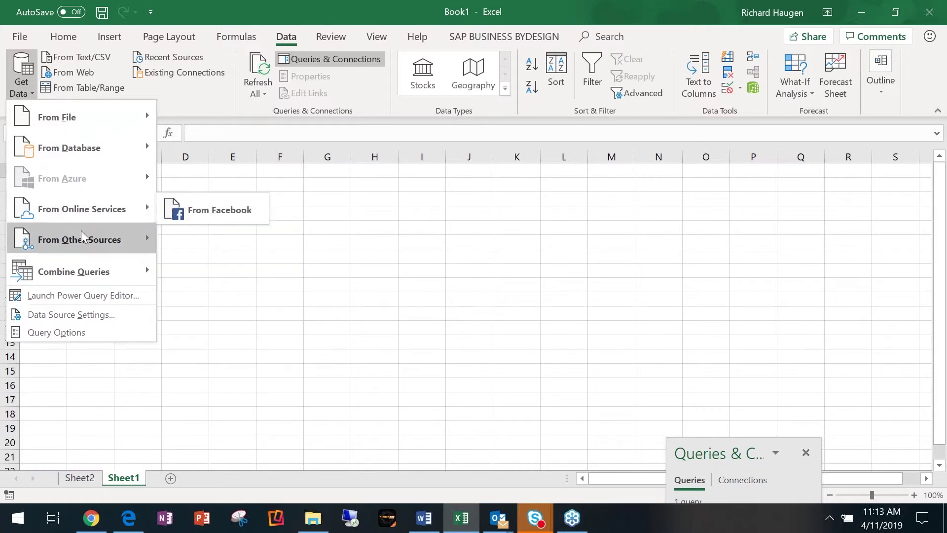
mouse_move(82, 237)
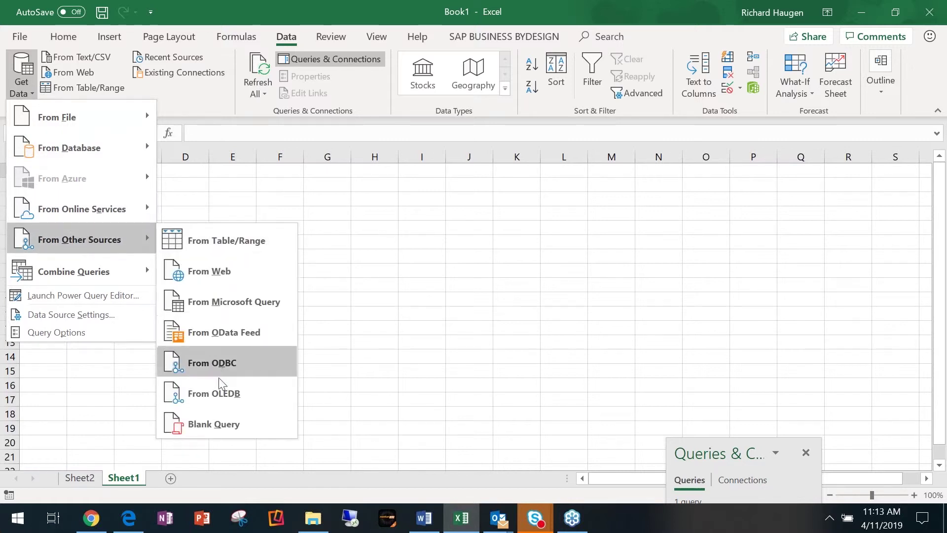
click(221, 335)
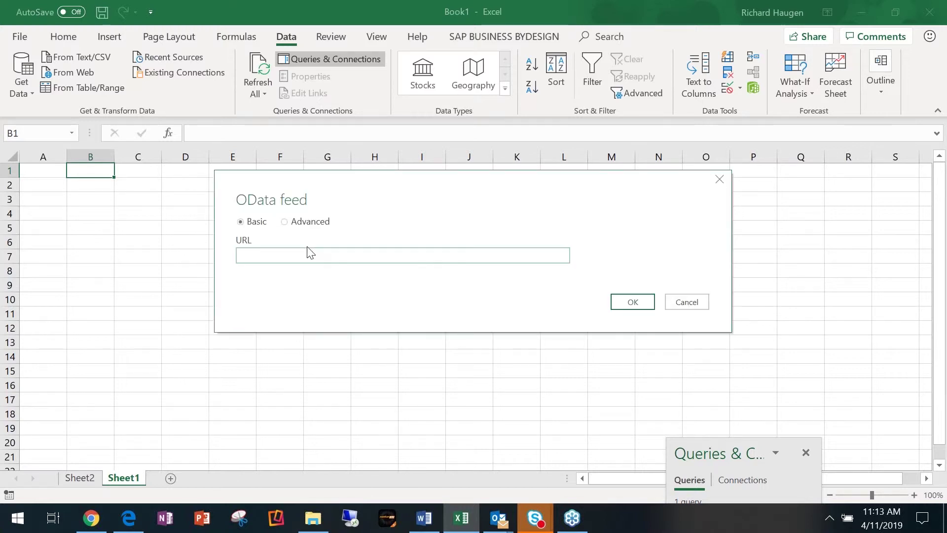
key(ctrl+v)
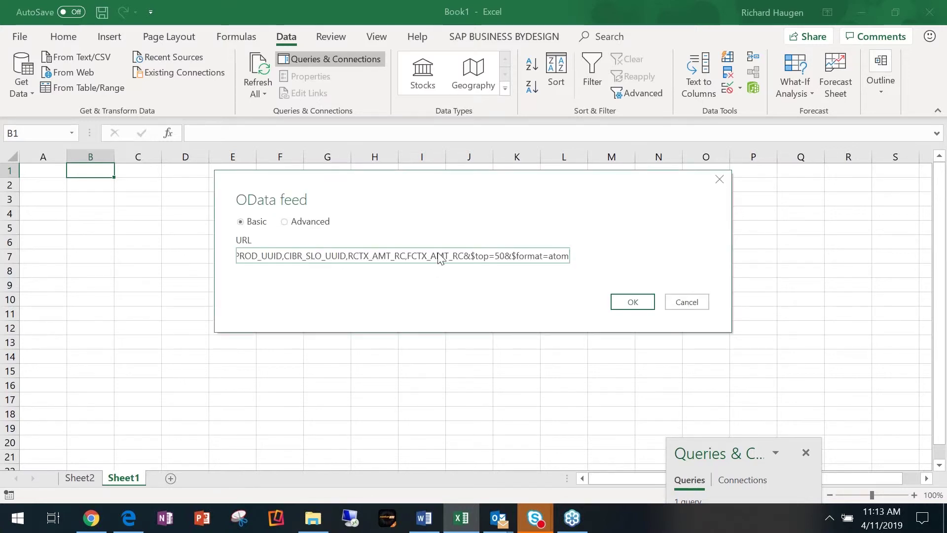
click(624, 302)
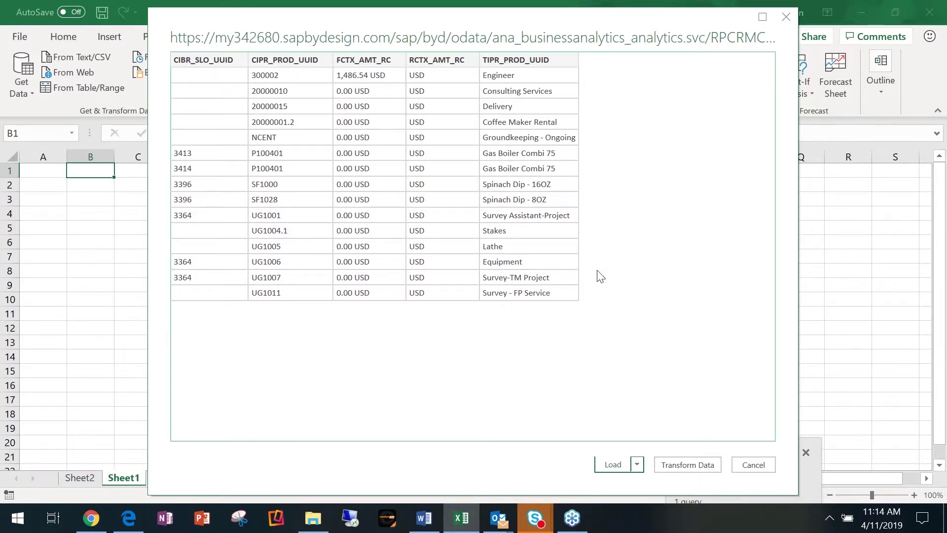
Load the previewed OData query results into the workbook, and switch back to the browser.
click(612, 464)
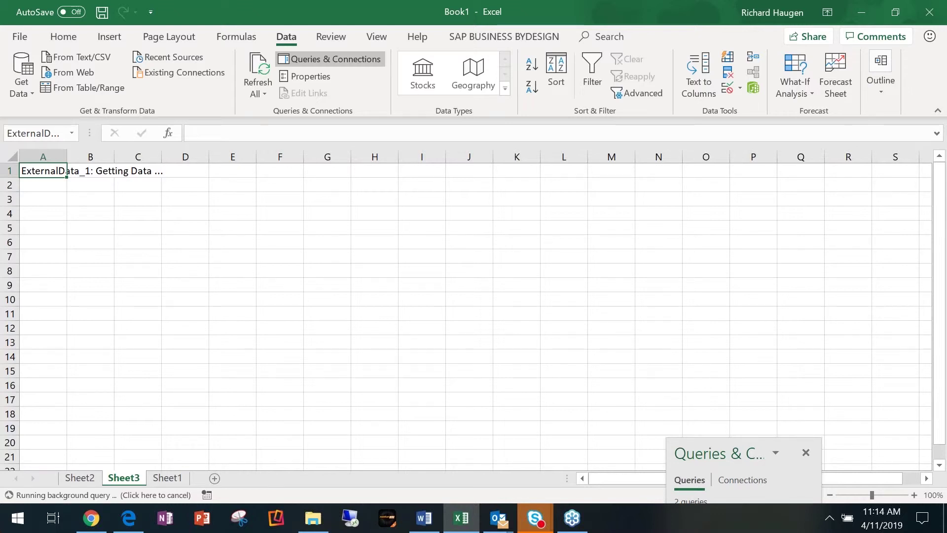
click(863, 11)
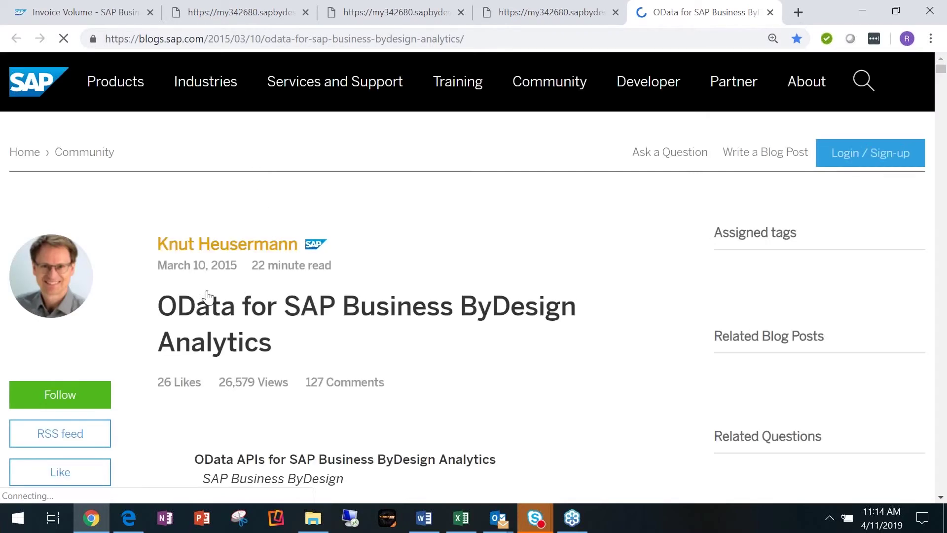
Examine the URL patterns and query options in the SAP blog post on ByDesign analytics OData, close it and return to ByDesign.
scroll(285, 221, down, 5)
scroll(398, 252, down, 5)
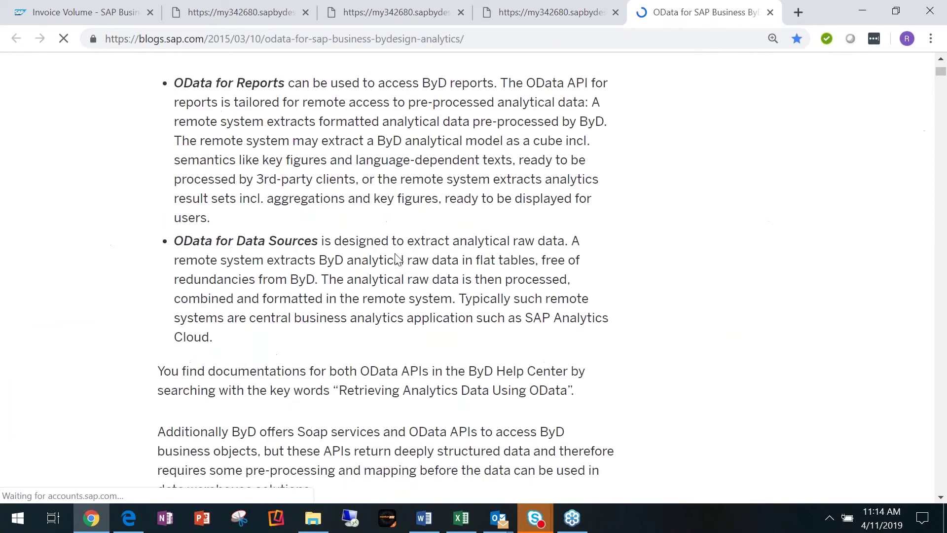
scroll(398, 252, down, 12)
scroll(398, 252, down, 15)
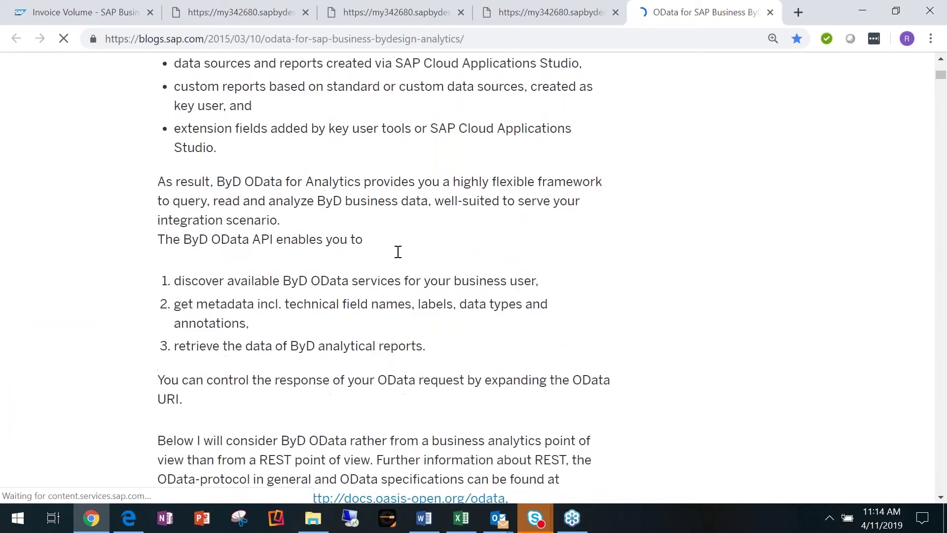
scroll(203, 198, down, 7)
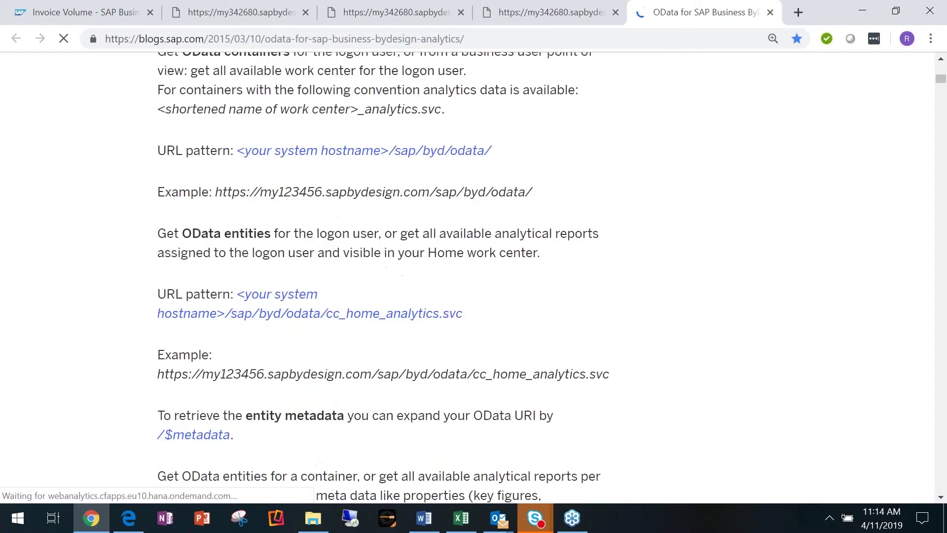
scroll(231, 180, down, 7)
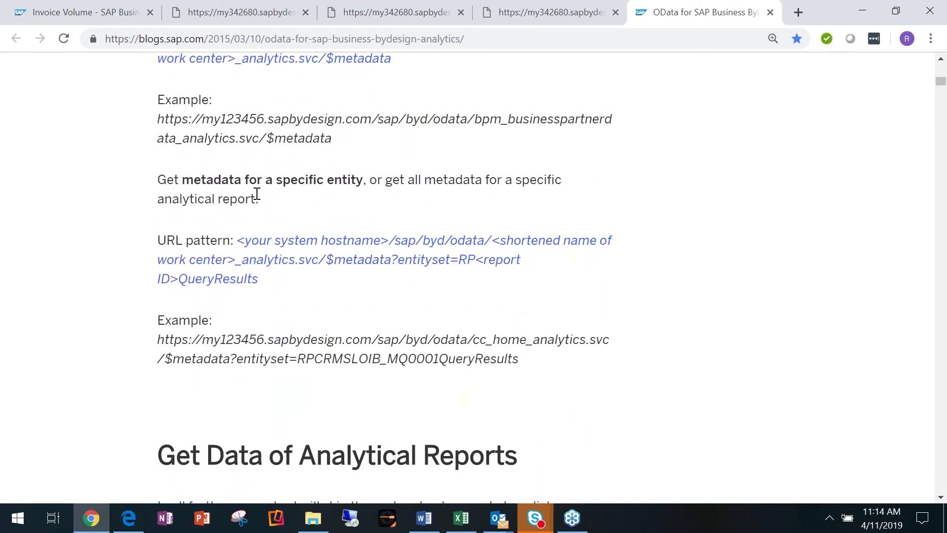
scroll(321, 162, down, 10)
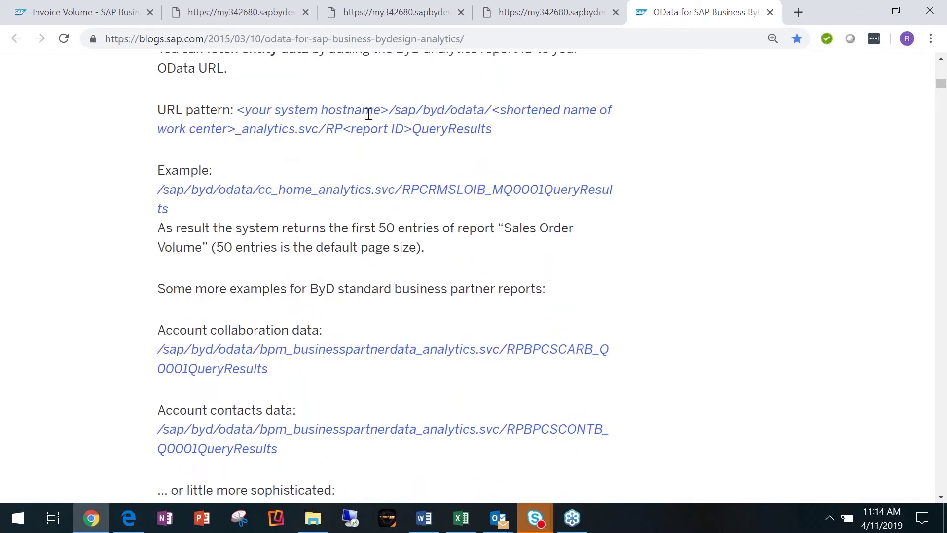
scroll(422, 117, down, 13)
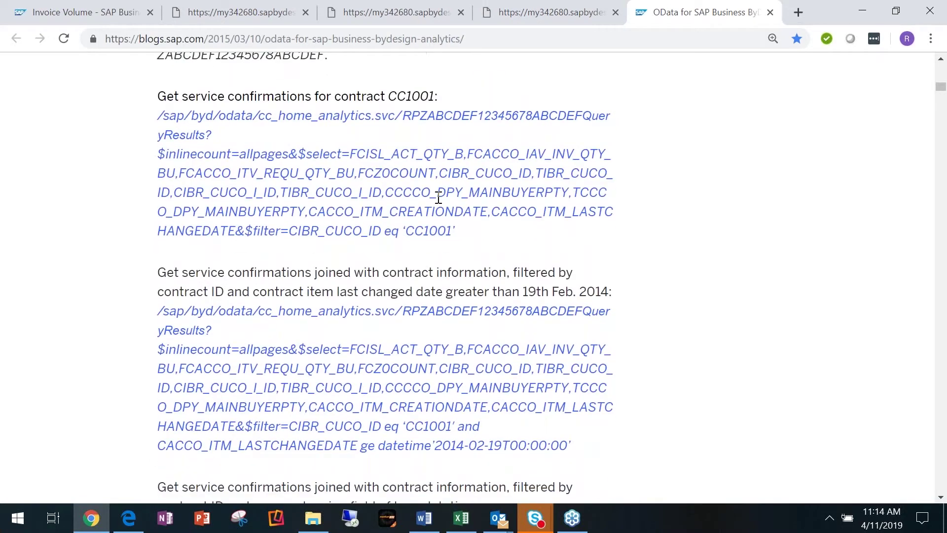
scroll(439, 197, down, 13)
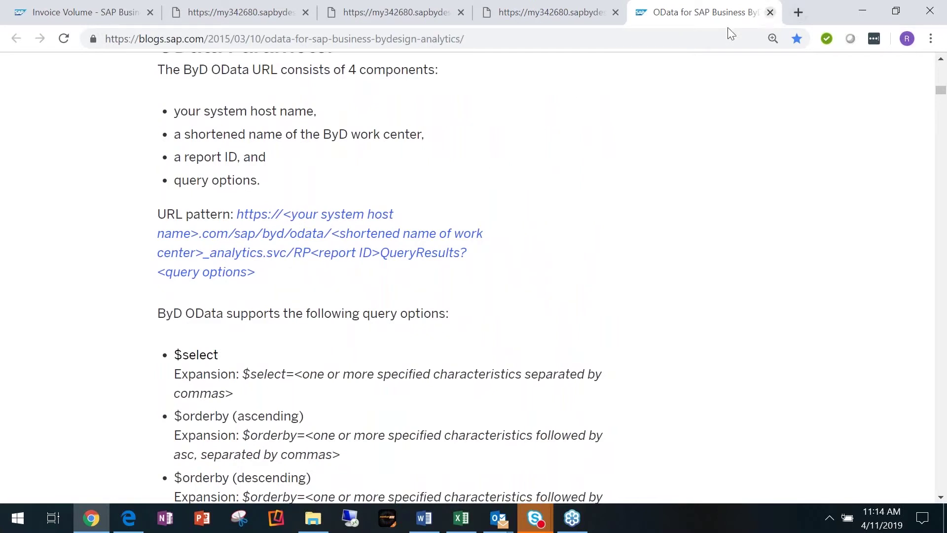
click(770, 12)
click(86, 12)
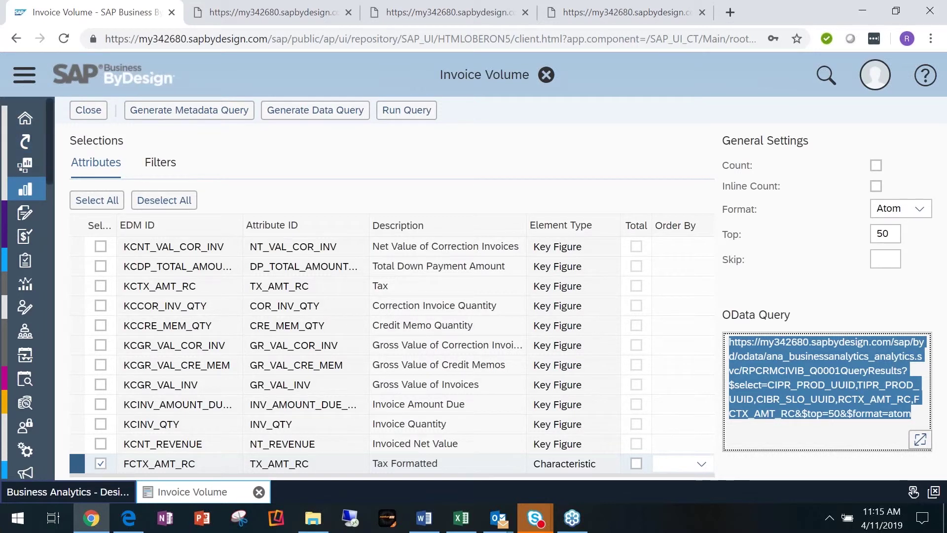
Open the OData Services view of Application and User Management, and show the custom OData services.
click(24, 75)
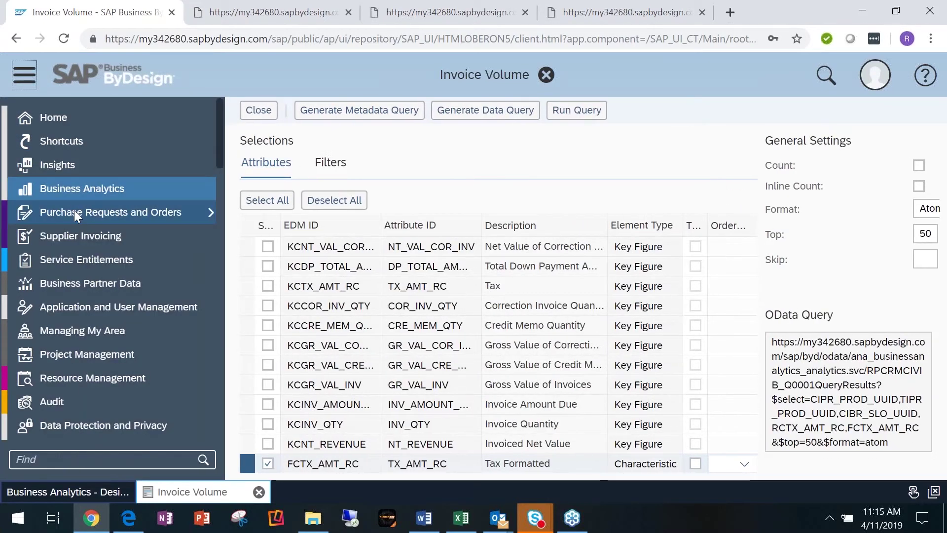
click(148, 307)
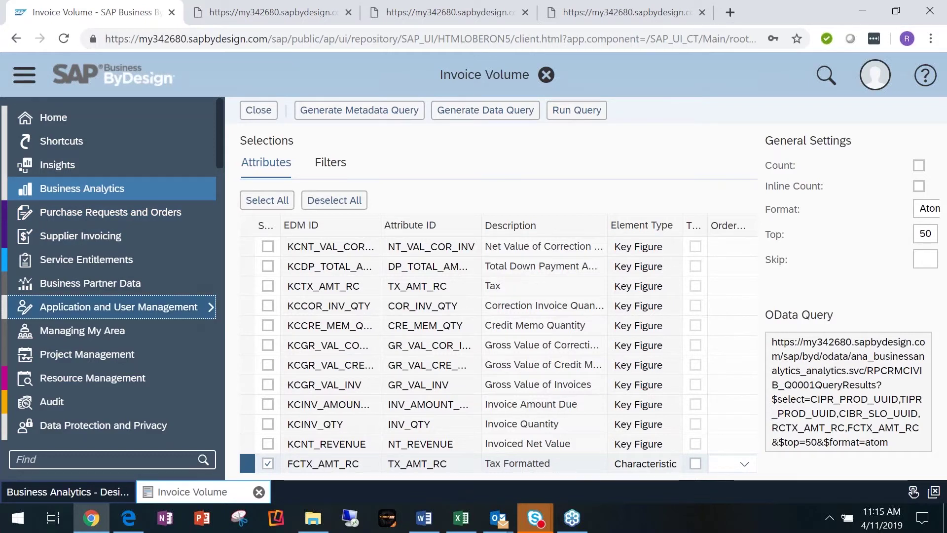
click(704, 374)
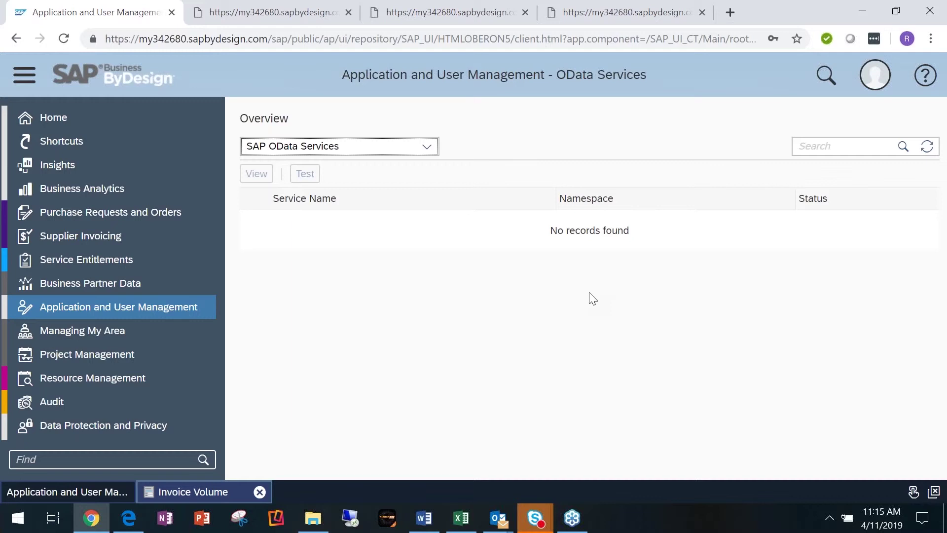
click(424, 146)
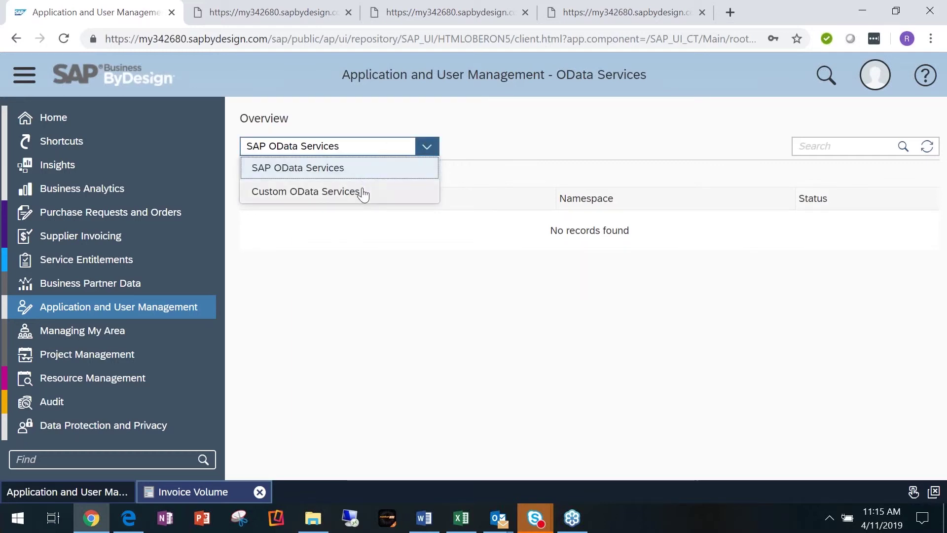
click(364, 191)
Start a new custom OData service and try to save it with the name Customer Cafe.
click(359, 175)
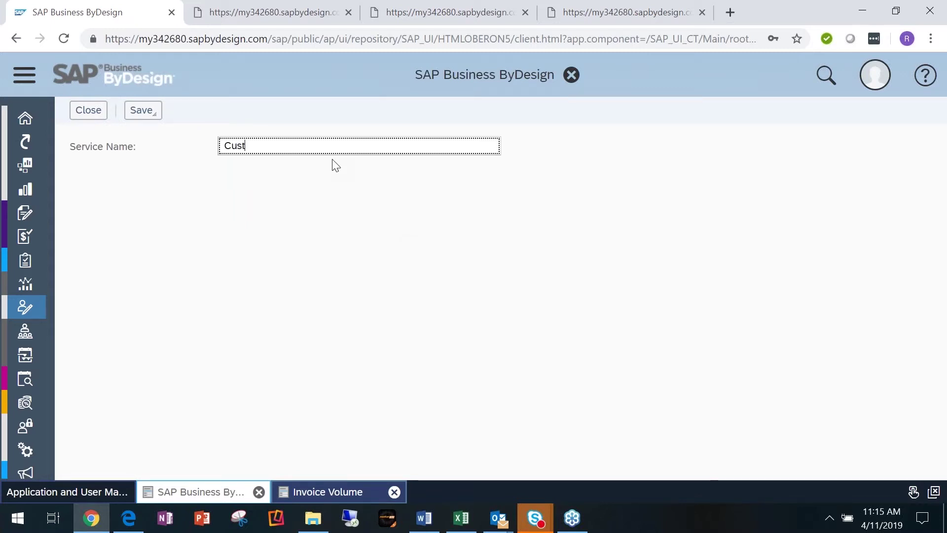
text(Customer Cafe)
click(142, 110)
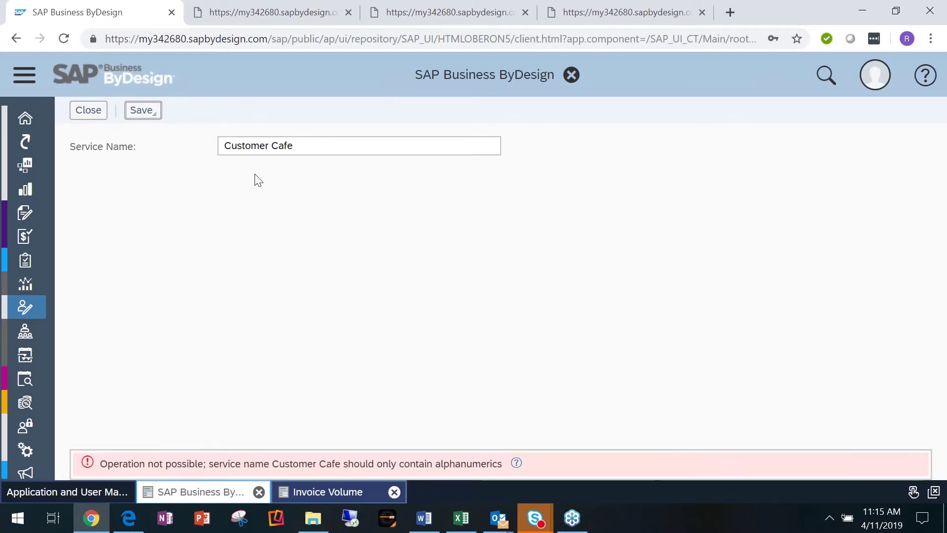
Change the service name to CustomerCafe, and save and open the service in the OData Editor.
click(272, 147)
key(BackSpace)
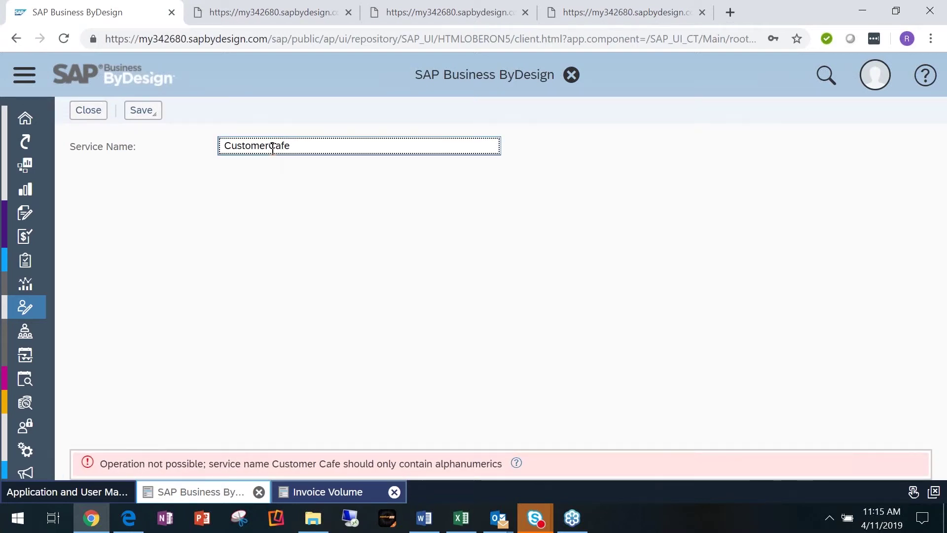
click(153, 112)
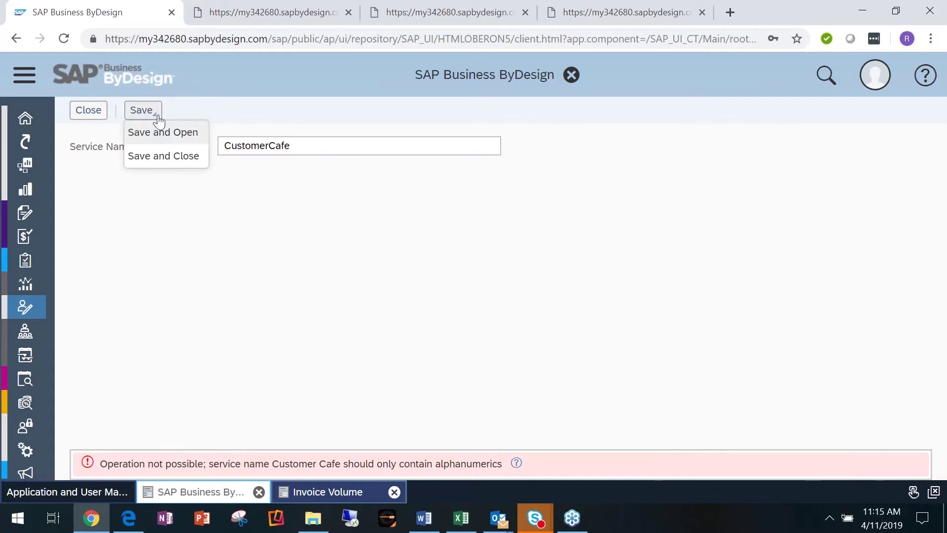
click(167, 133)
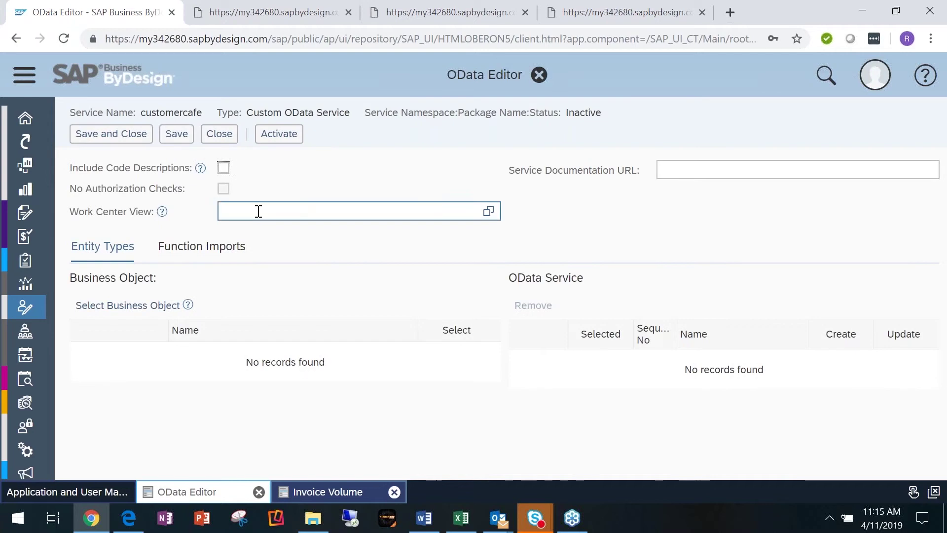
Open the value list for the service's work center view and search it for a customer invoicing view.
click(490, 217)
click(488, 213)
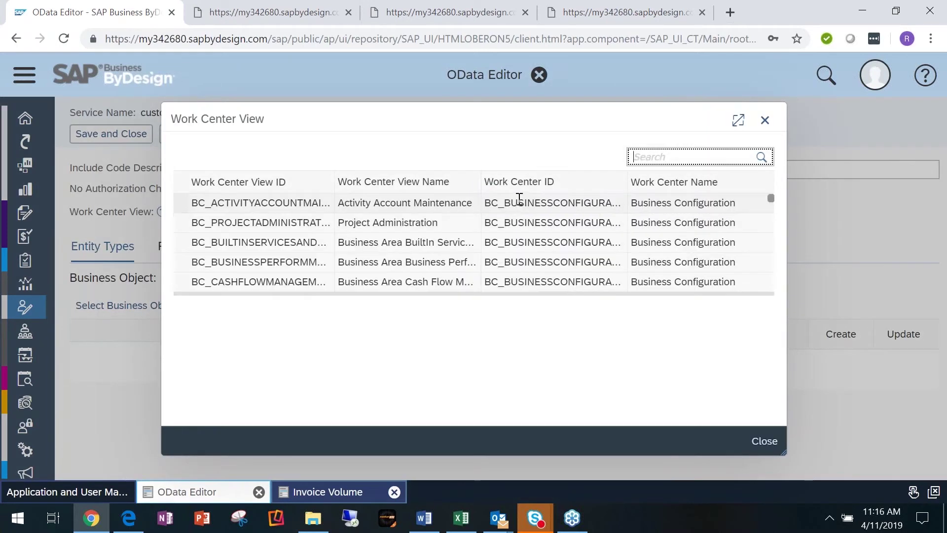
scroll(444, 212, down, 1)
scroll(459, 206, down, 1)
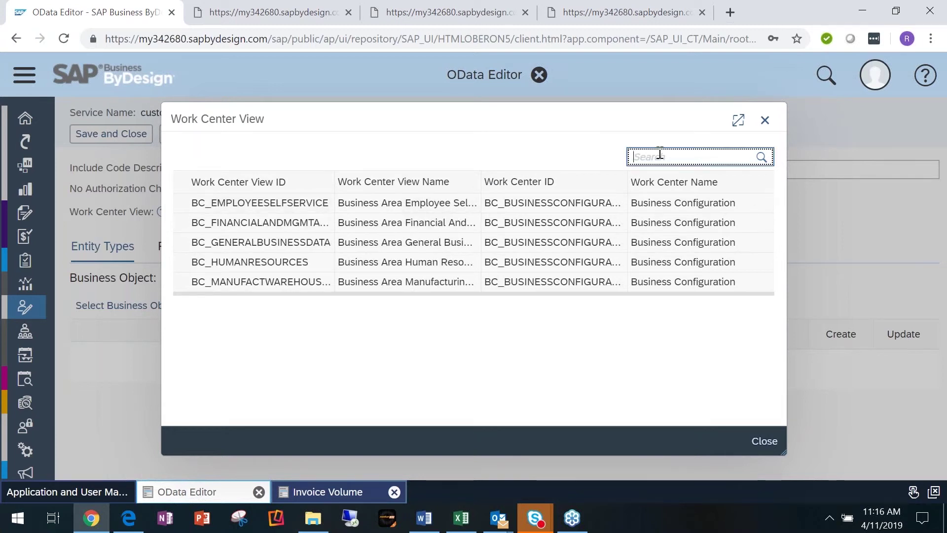
text(invoic)
key(ctrl+a)
key(BackSpace)
text(customer)
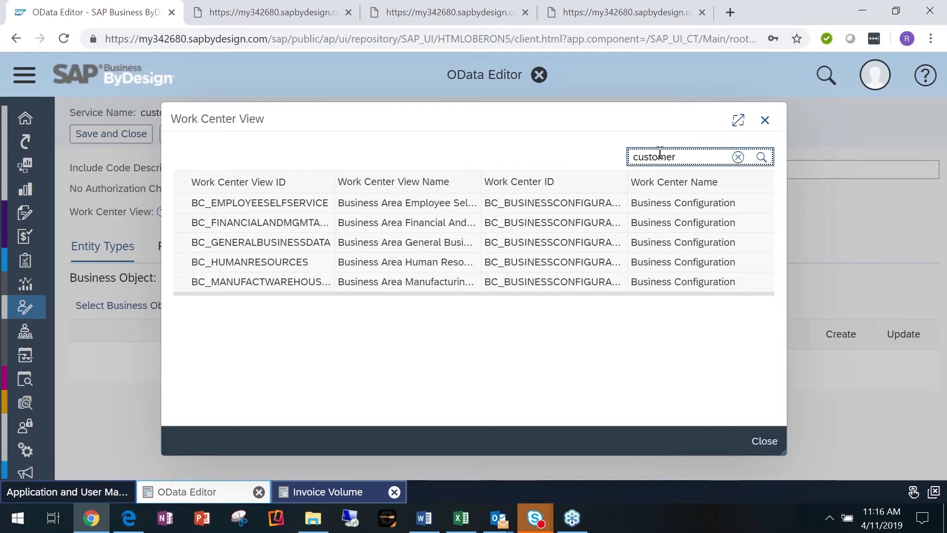
key(Return)
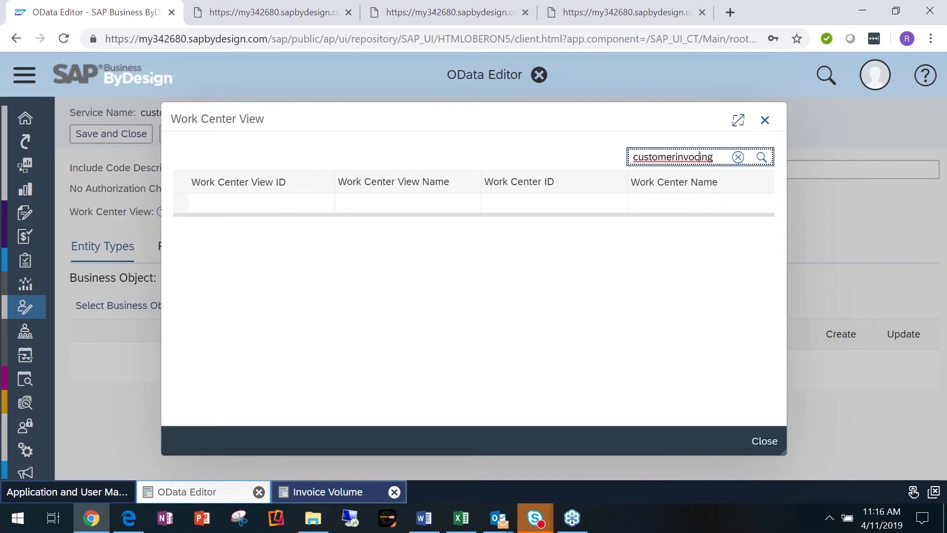
Reduce the work center view search to customer* and look through the matching views.
text(i)
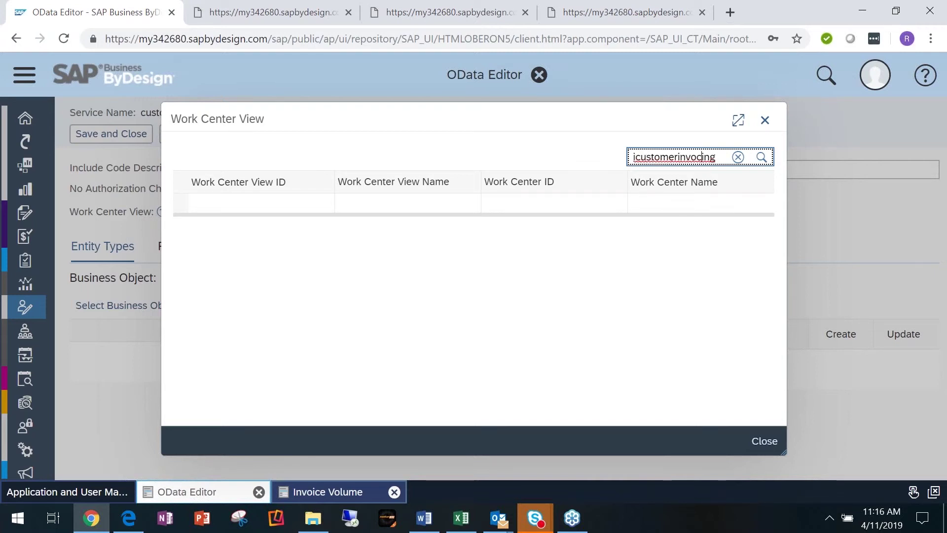
key(BackSpace)
key(BackSpace)
key(BackSpace)
key(BackSpace)
key(BackSpace)
key(BackSpace)
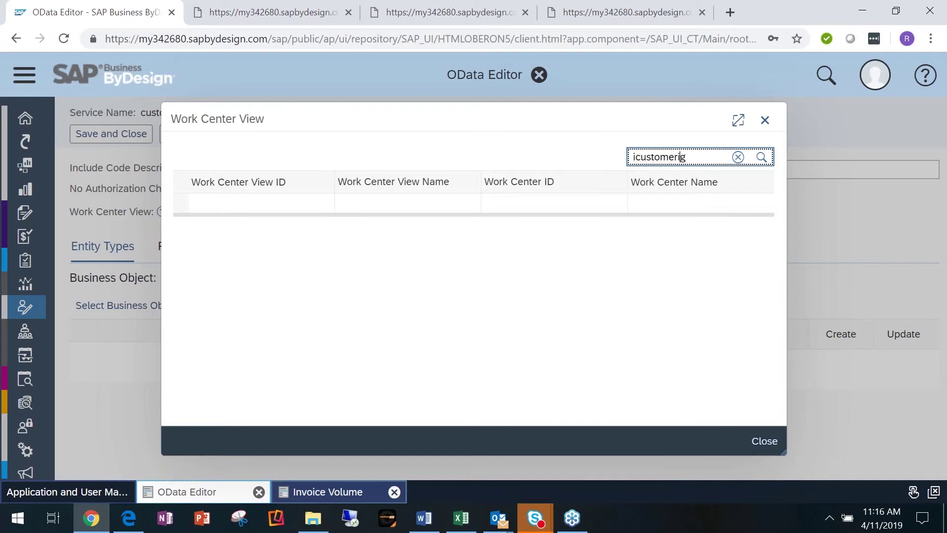
key(BackSpace)
key(BackSpace)
key(Return)
click(636, 156)
key(BackSpace)
key(Return)
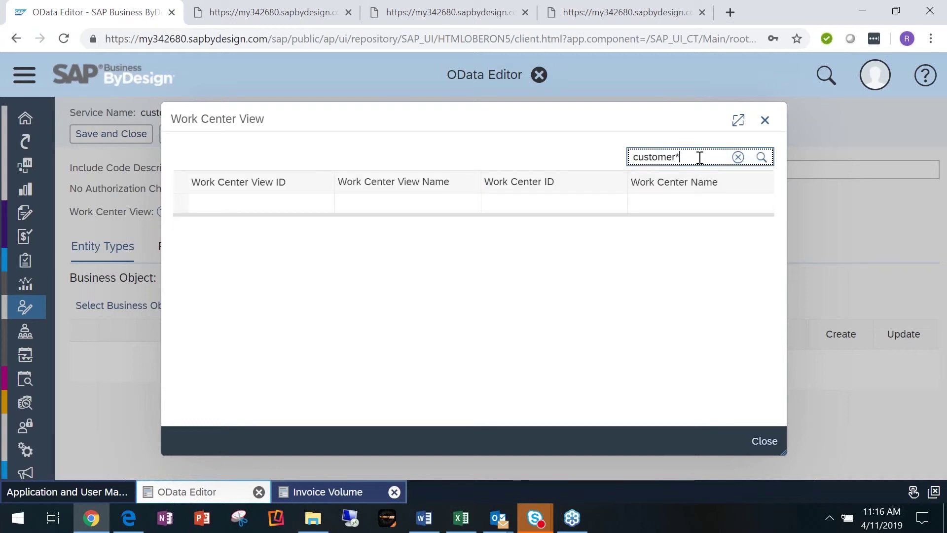
key(Return)
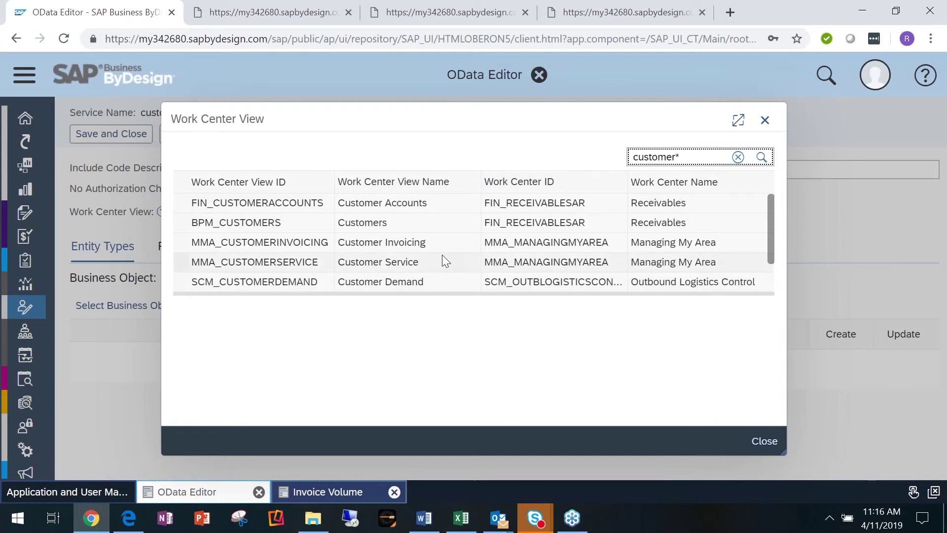
scroll(443, 254, down, 1)
scroll(443, 257, up, 2)
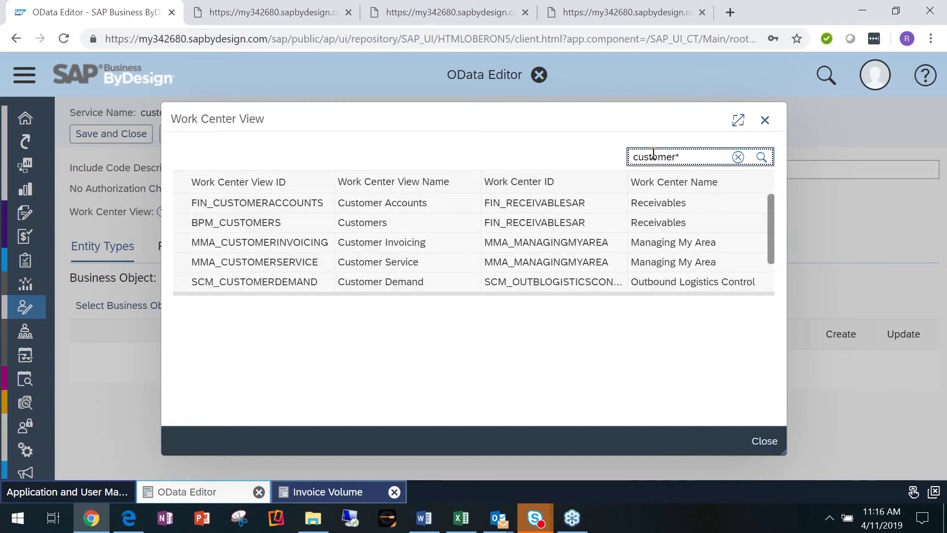
Search the work center views for Invoicing instead.
drag(694, 157, 457, 155)
key(BackSpace)
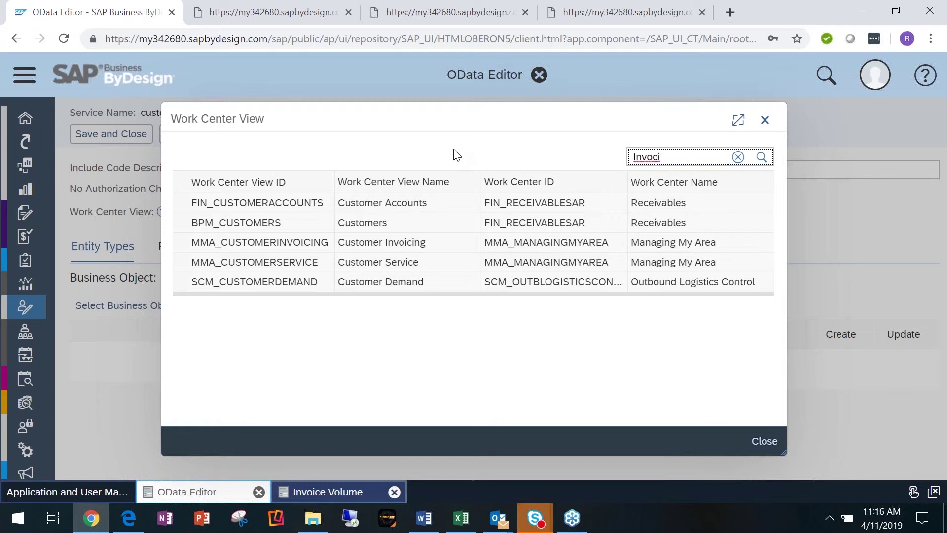
text(Invocing)
key(Return)
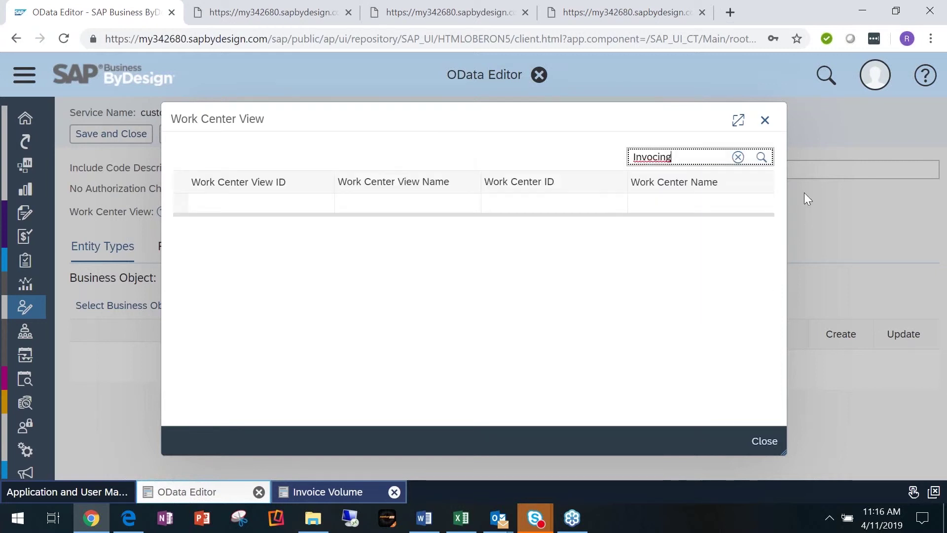
click(651, 157)
text(i)
key(Return)
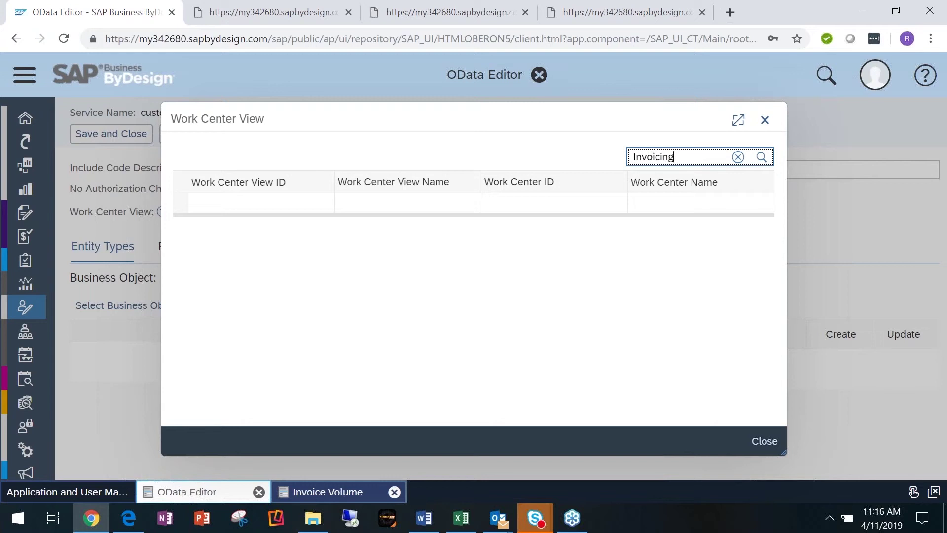
Search the work center views for customer* again and assign FIN_CUSTOMERACCOUNTS to the service.
key(BackSpace)
key(BackSpace)
key(BackSpace)
key(BackSpace)
key(BackSpace)
text(customer*)
key(Return)
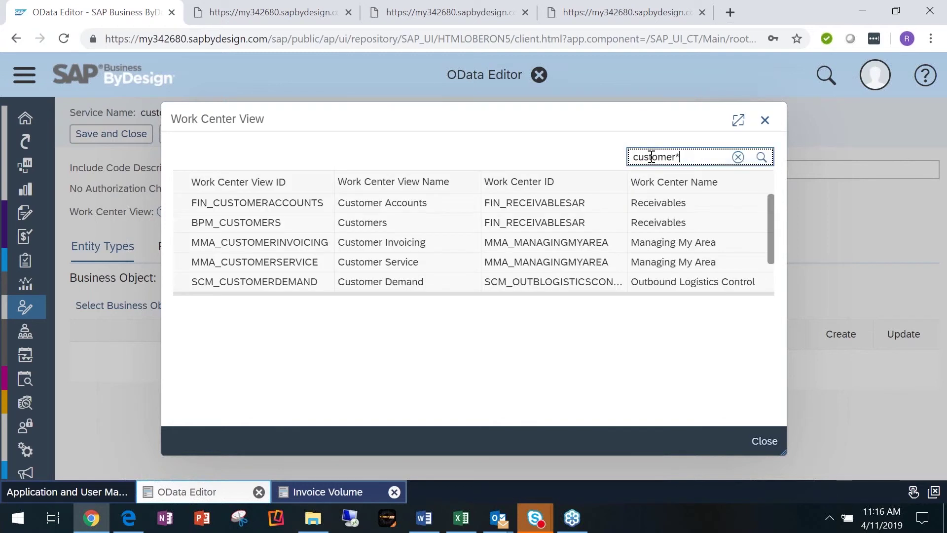
click(432, 202)
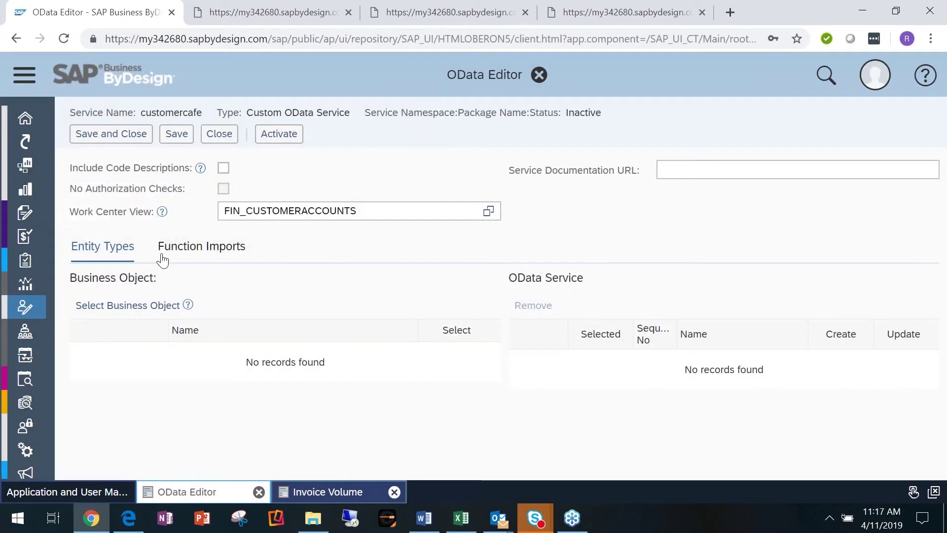
Select the AccountingDocument business object with its MiscellaneousLedgerAccountItem node as the source for the service.
click(157, 309)
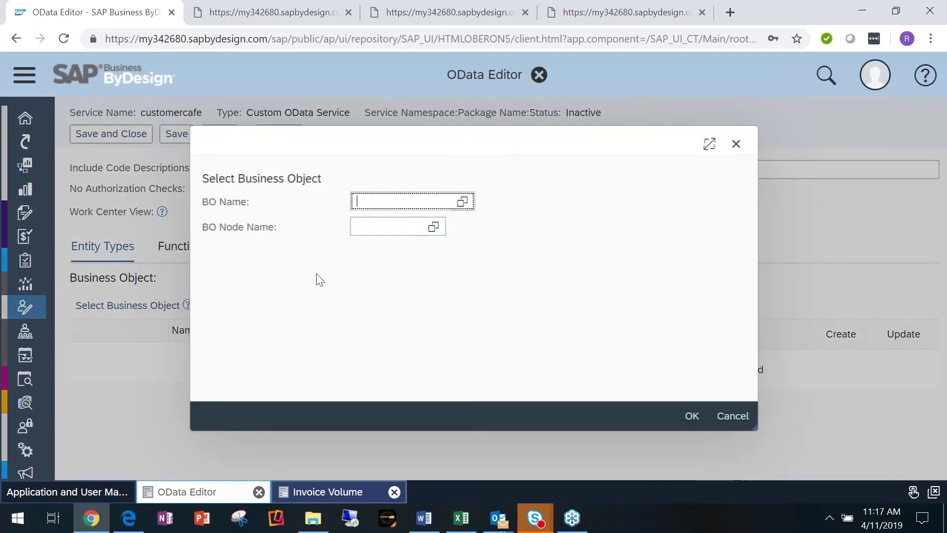
click(462, 201)
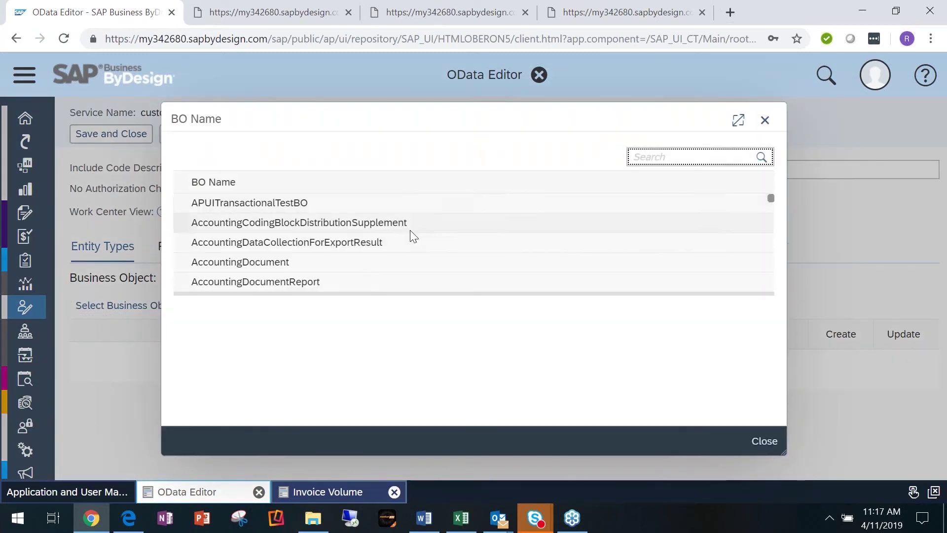
scroll(341, 264, down, 1)
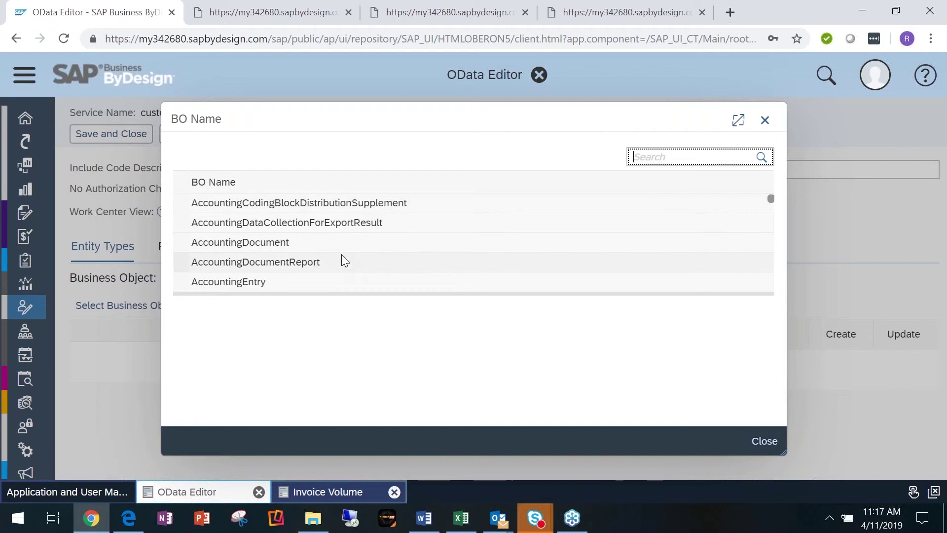
scroll(338, 241, down, 3)
click(330, 203)
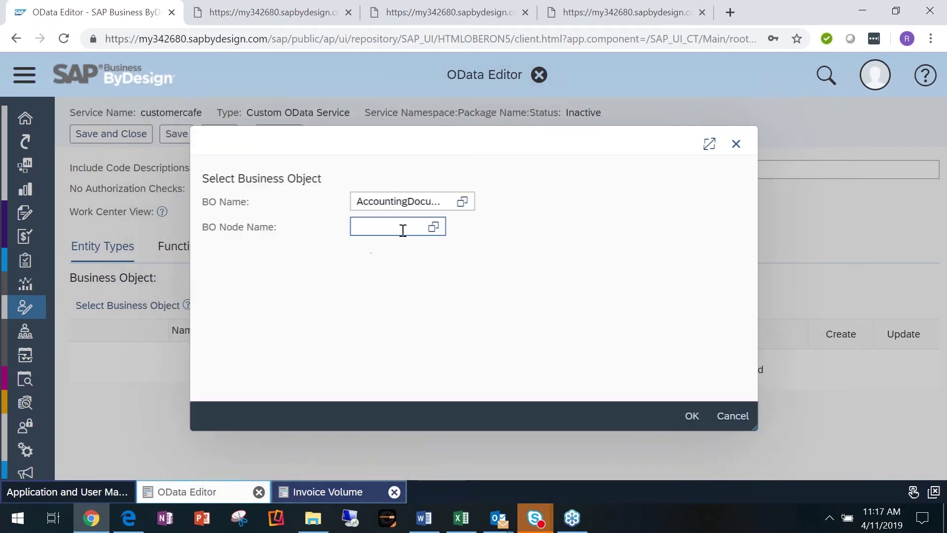
click(431, 230)
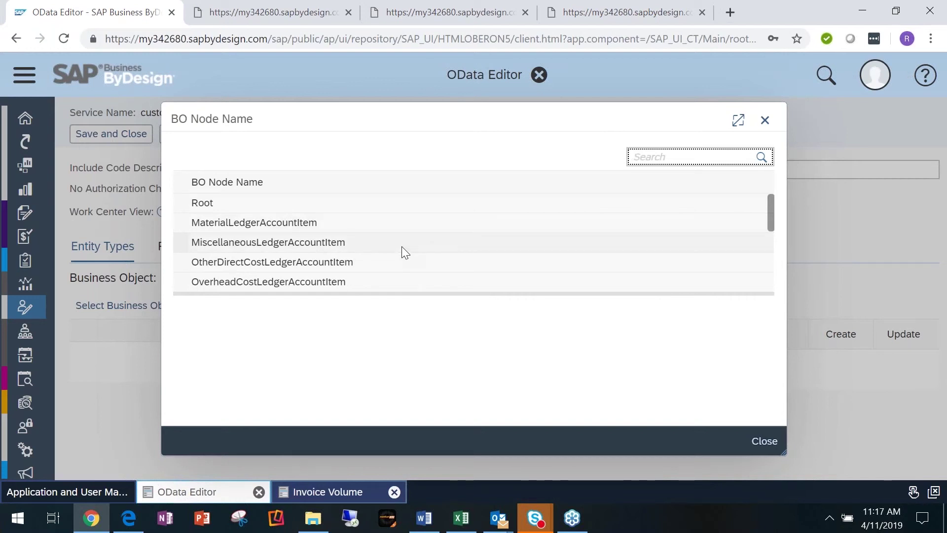
click(402, 246)
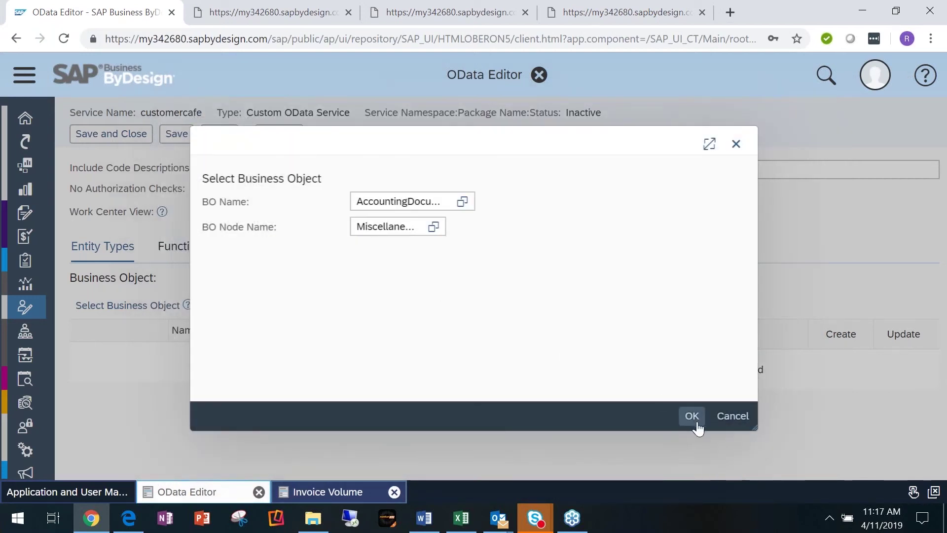
click(692, 416)
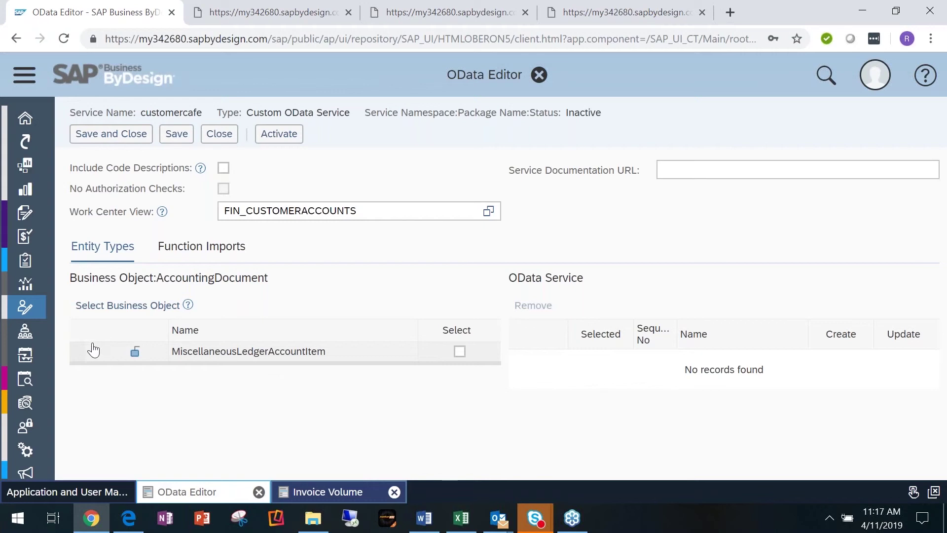
Expand MiscellaneousLedgerAccountItem and select its EntitlementProduct and IndividualProduct associations, choosing to merge the elements under each.
click(92, 350)
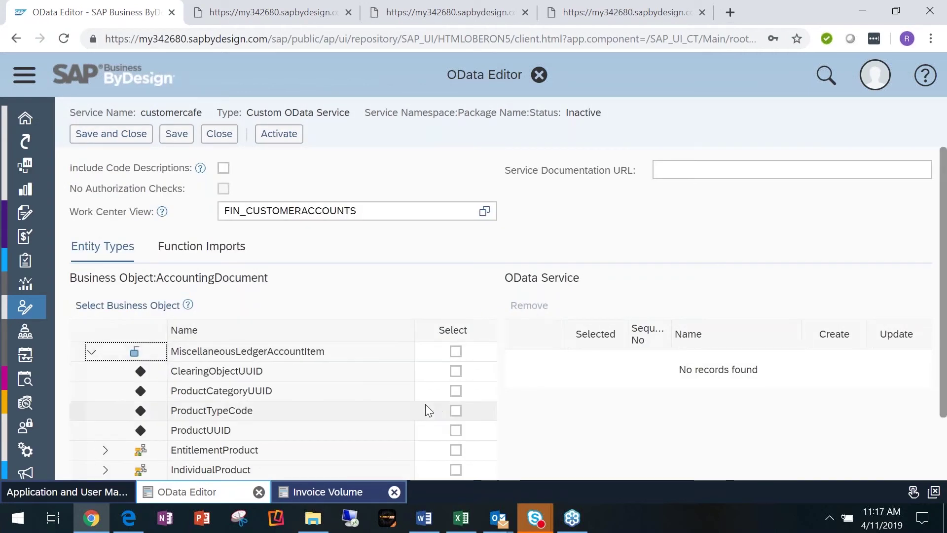
scroll(395, 380, down, 3)
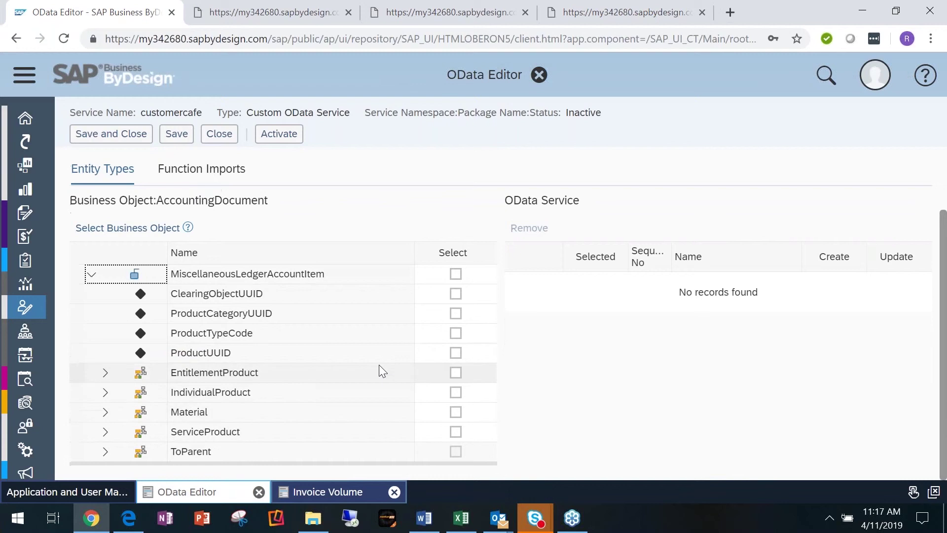
click(456, 372)
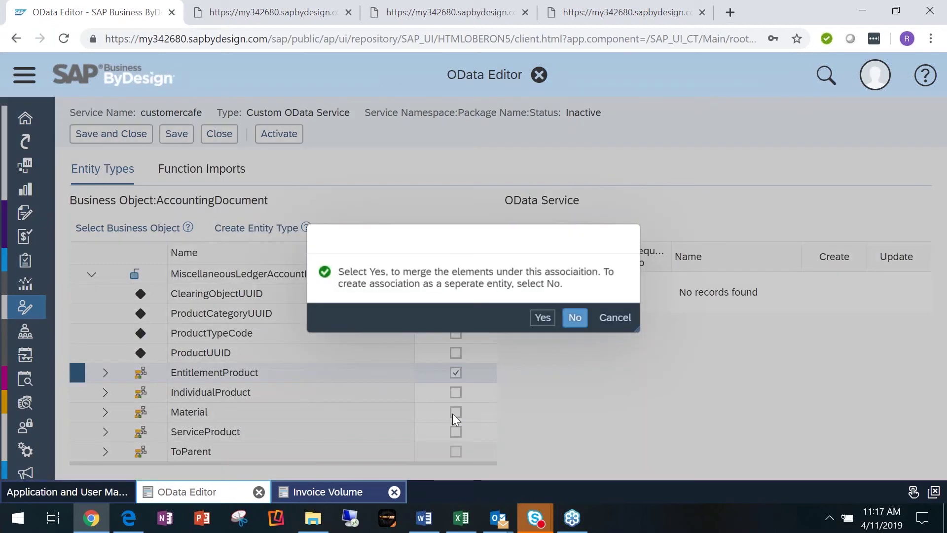
click(542, 318)
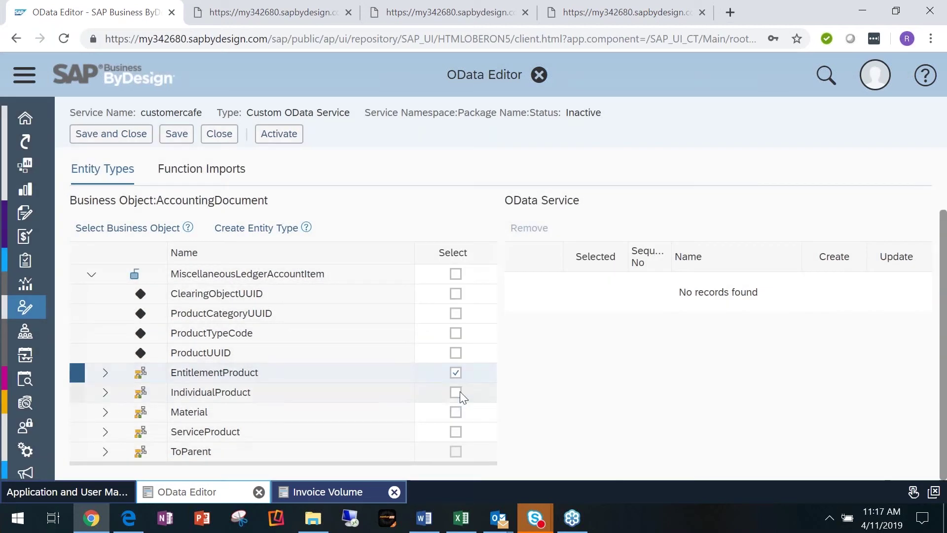
click(456, 393)
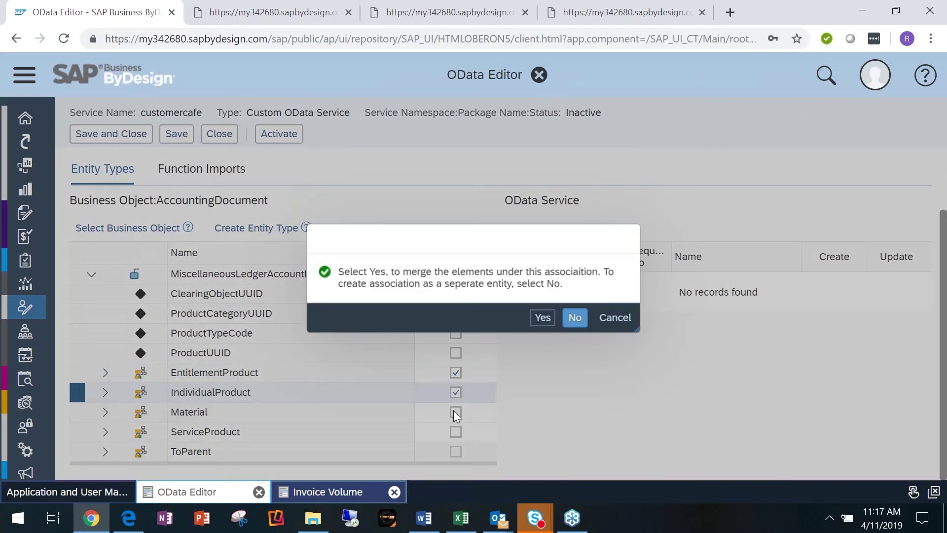
click(542, 318)
click(105, 378)
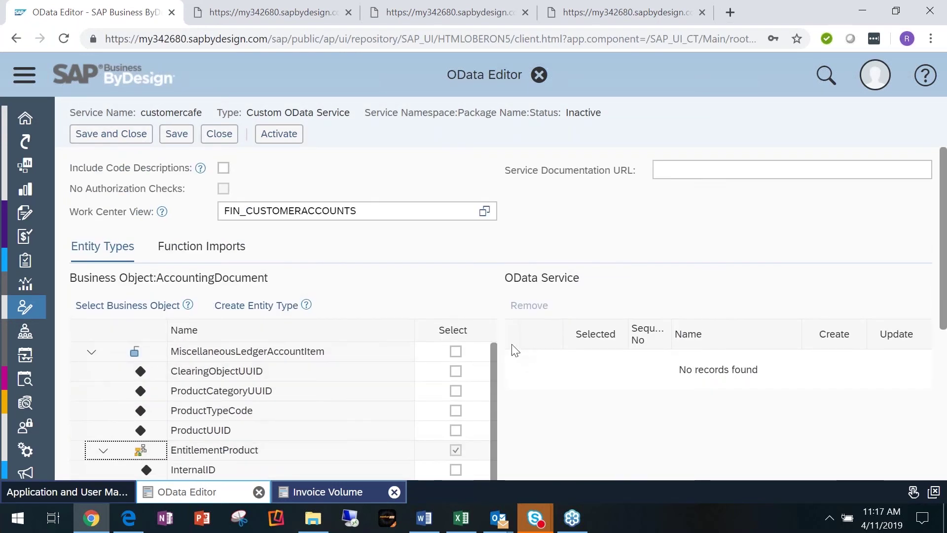
Select the ProductCategoryUUID field and create the entity type from MiscellaneousLedgerAccountItem.
click(301, 375)
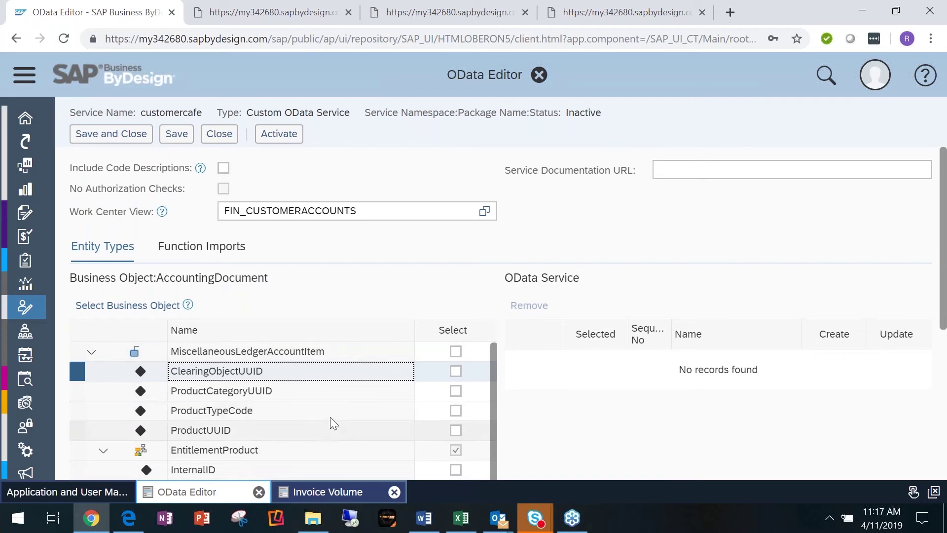
click(455, 392)
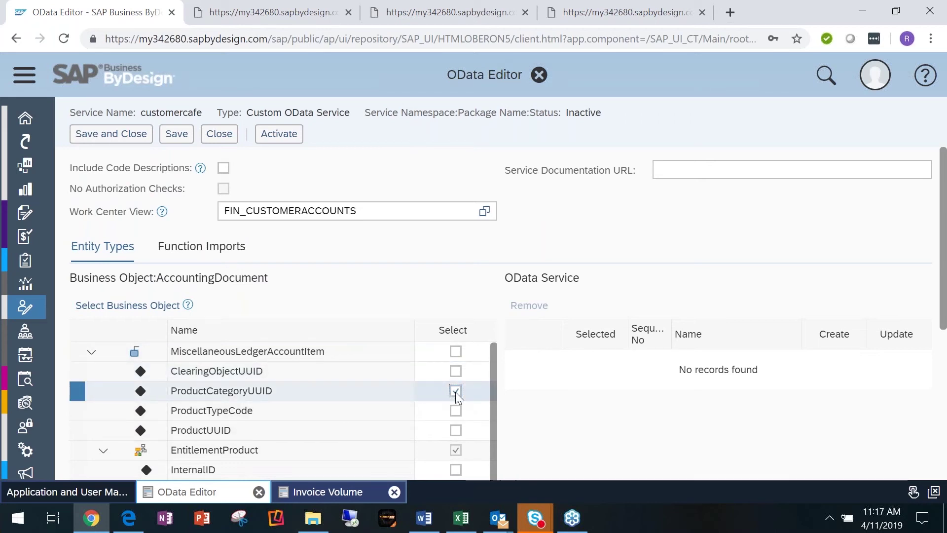
scroll(573, 333, down, 3)
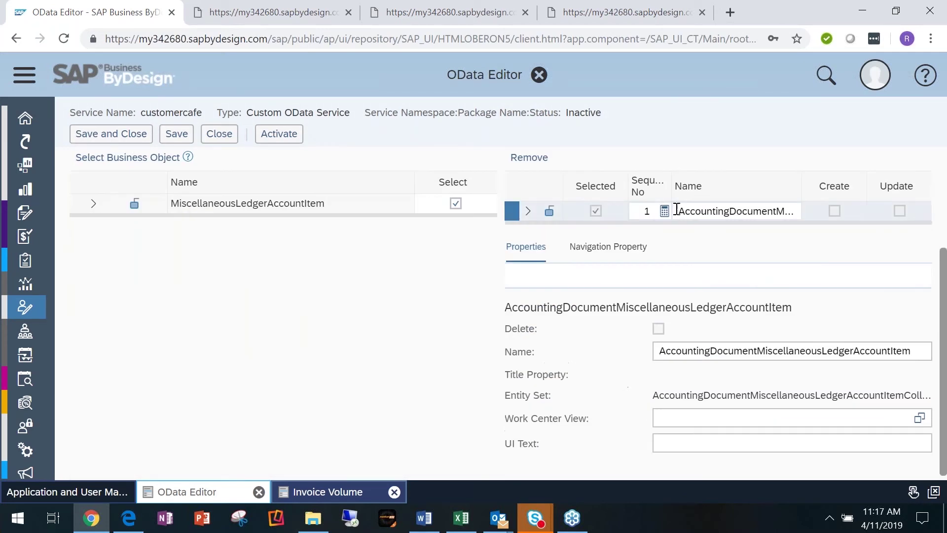
scroll(688, 218, up, 3)
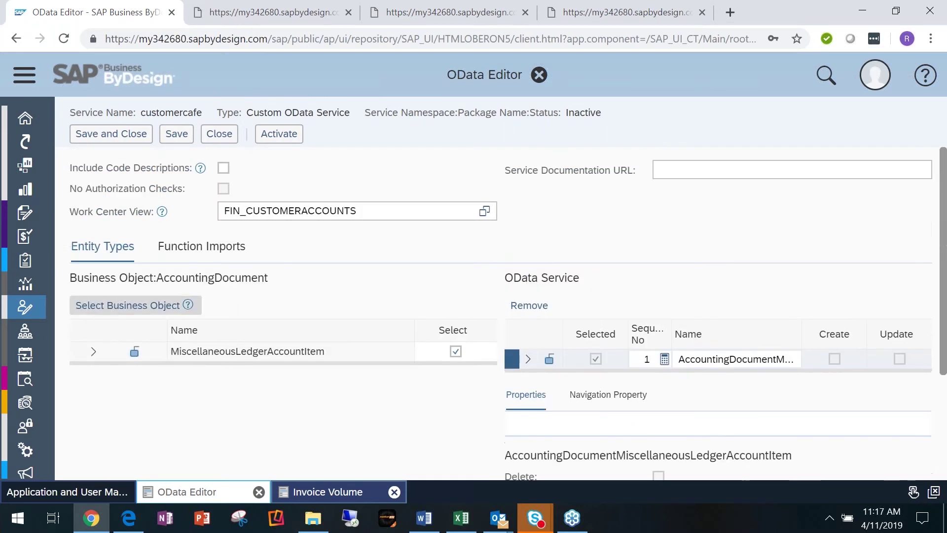
Expand the MiscellaneousLedgerAccountItem node again and select its ServiceProduct association, merging the elements under it.
click(91, 351)
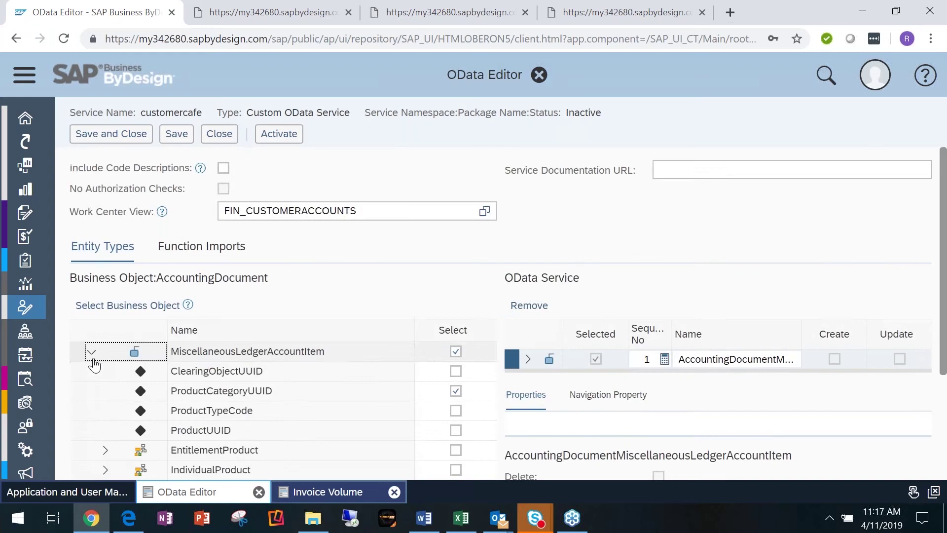
scroll(162, 363, down, 3)
click(450, 354)
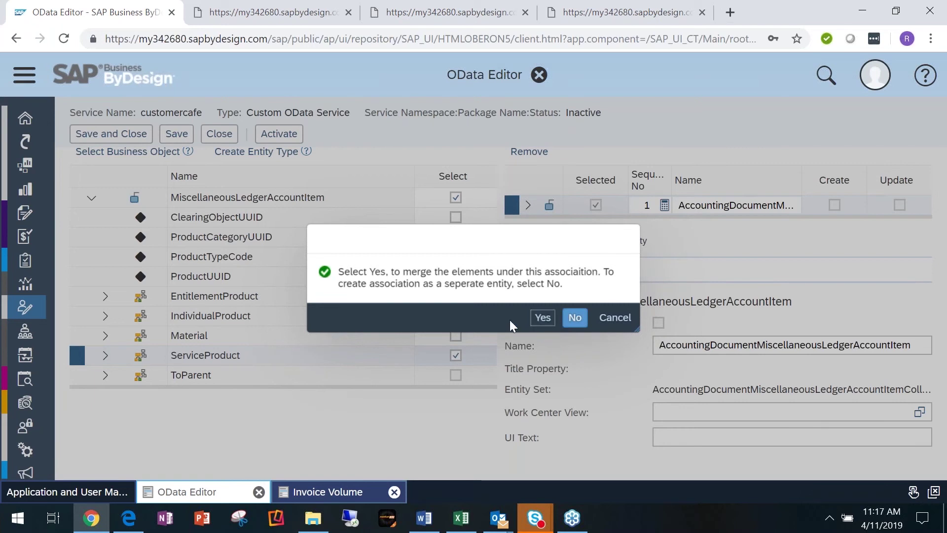
click(536, 318)
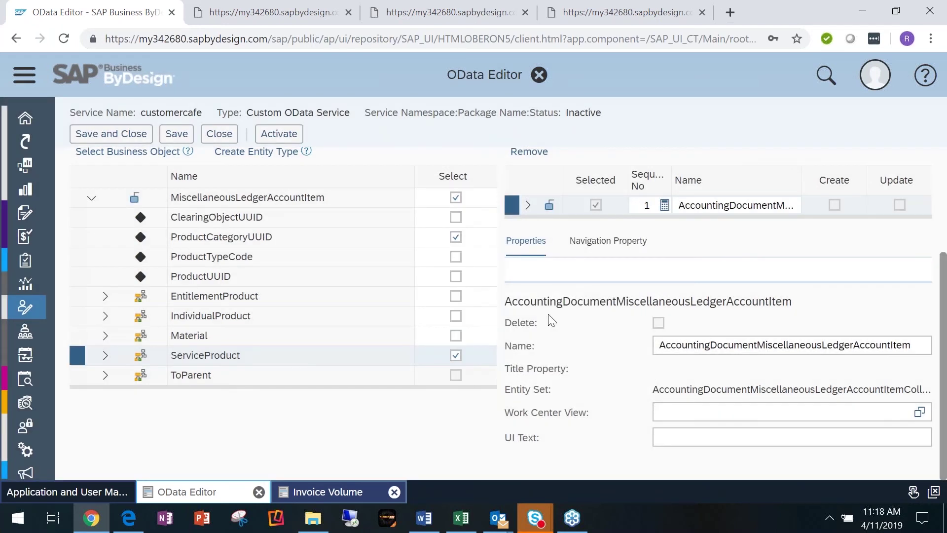
Examine the created entity's fields and properties in the OData service, and look at the service's function imports.
scroll(621, 296, up, 3)
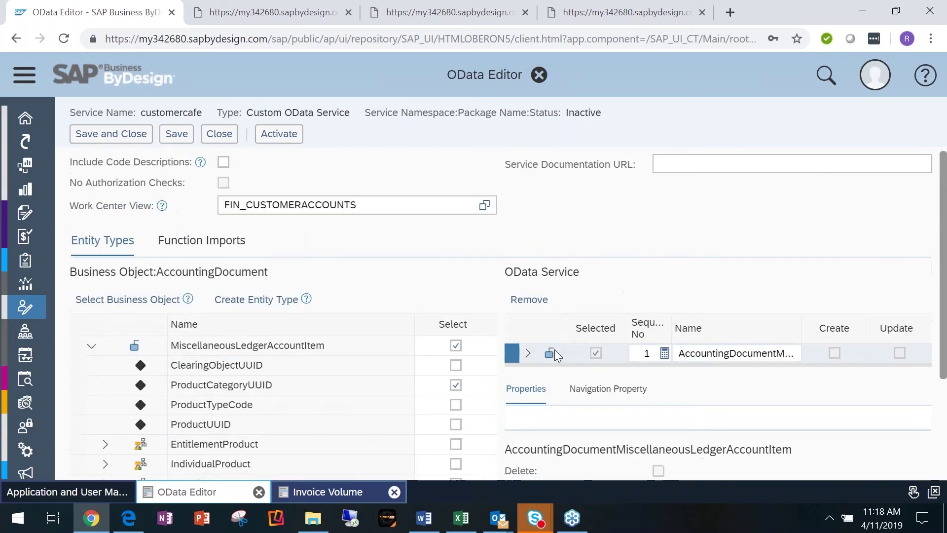
click(526, 353)
scroll(600, 374, down, 2)
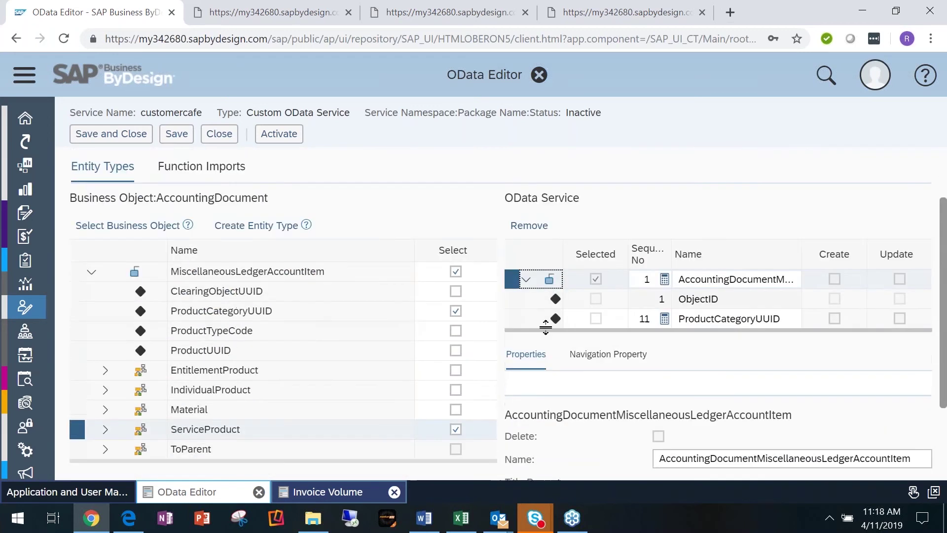
scroll(545, 328, up, 2)
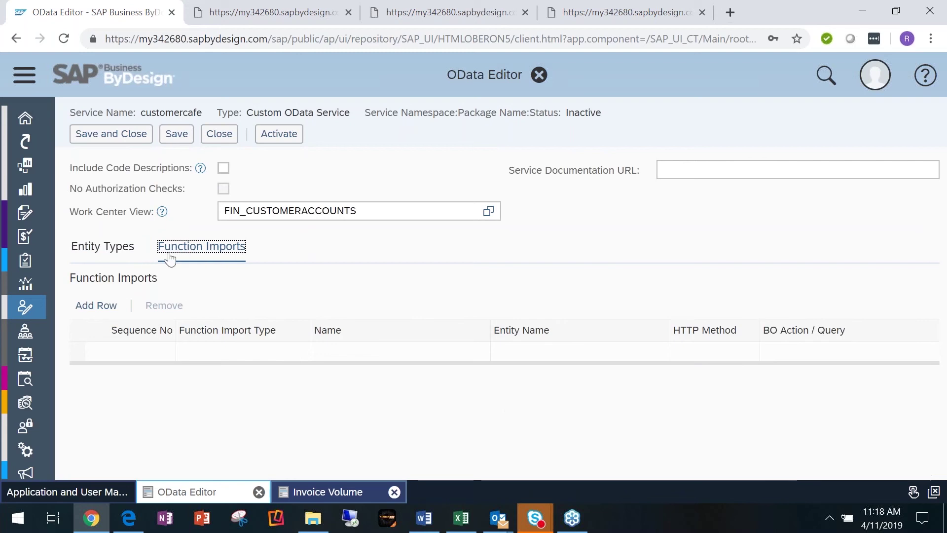
click(102, 259)
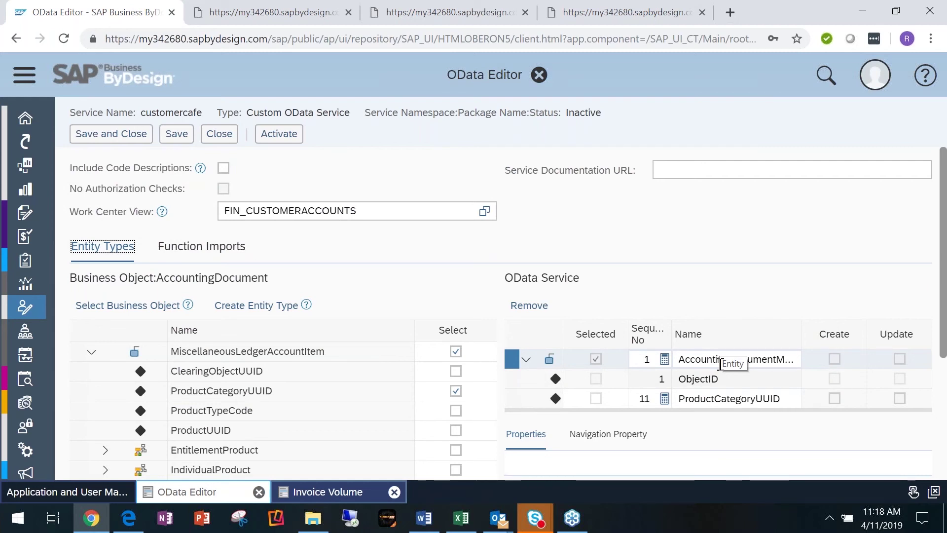
scroll(720, 364, down, 4)
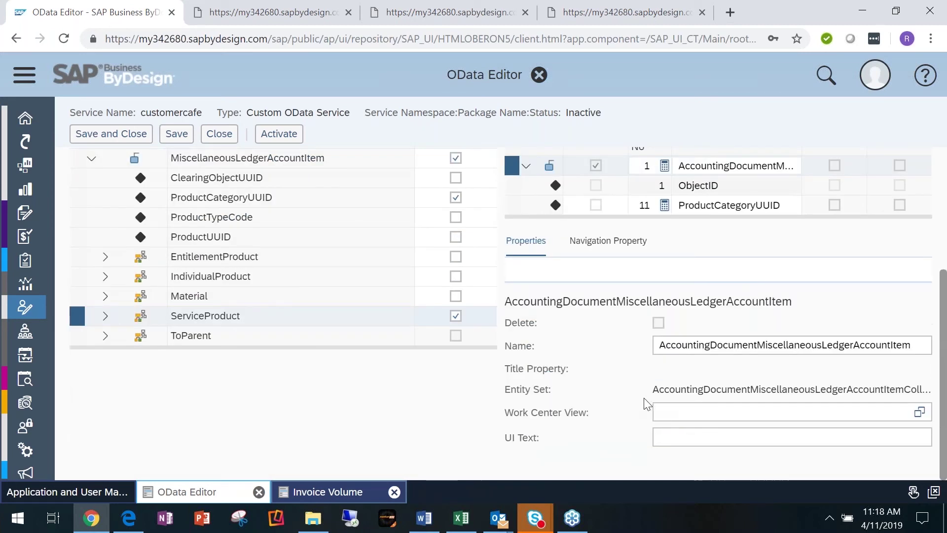
scroll(734, 409, up, 1)
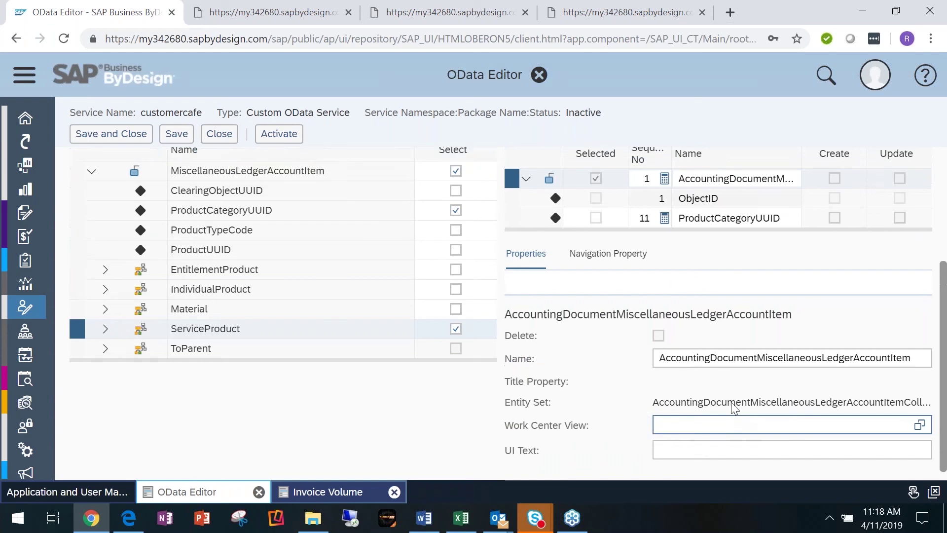
scroll(734, 409, up, 4)
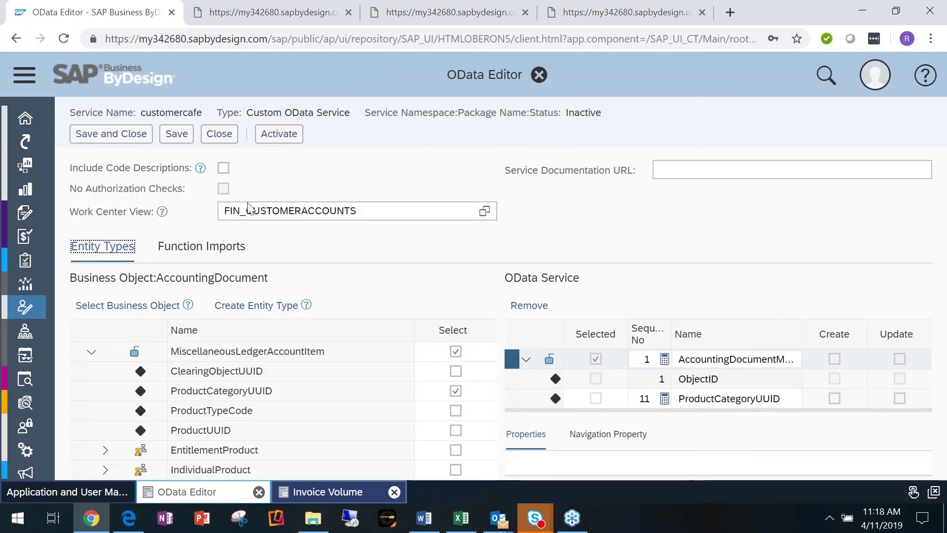
Activate the customercafe service and view its metadata document from the service URL.
click(275, 142)
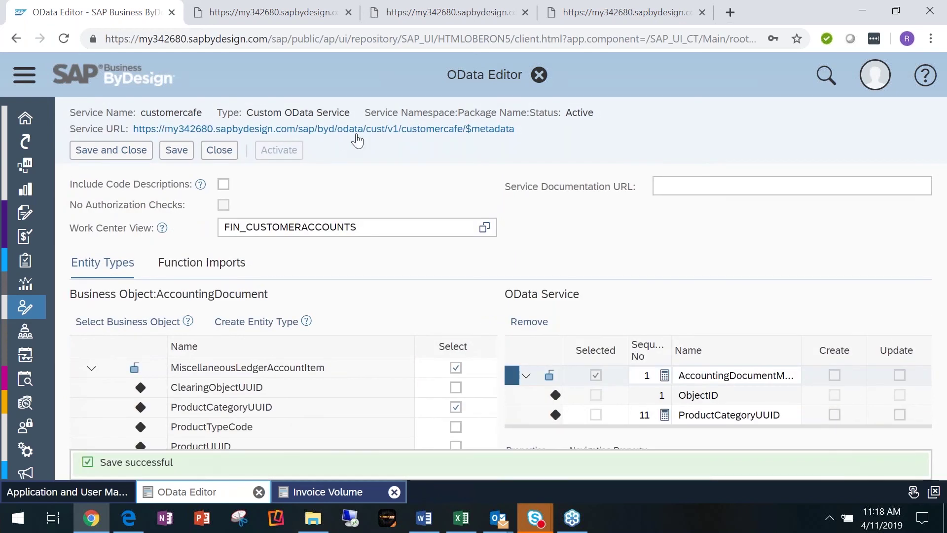
click(507, 130)
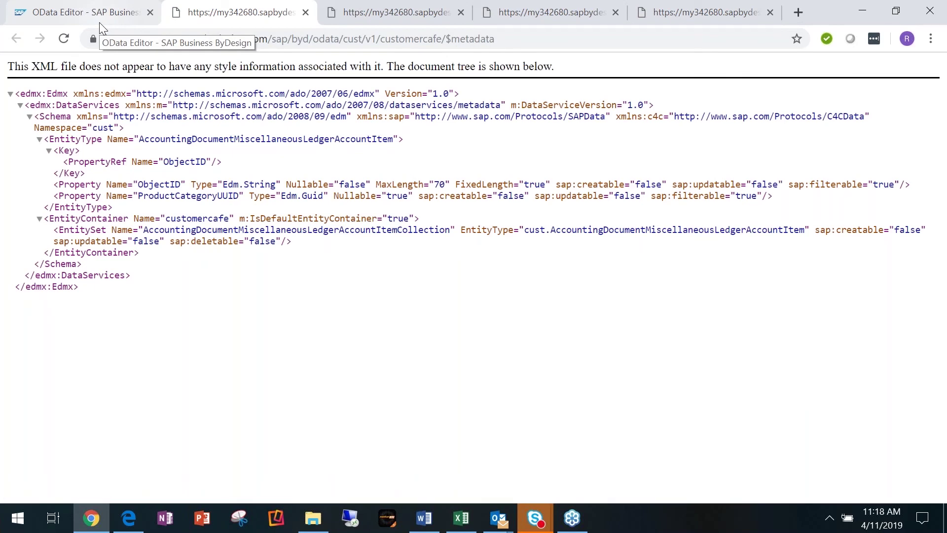
click(305, 12)
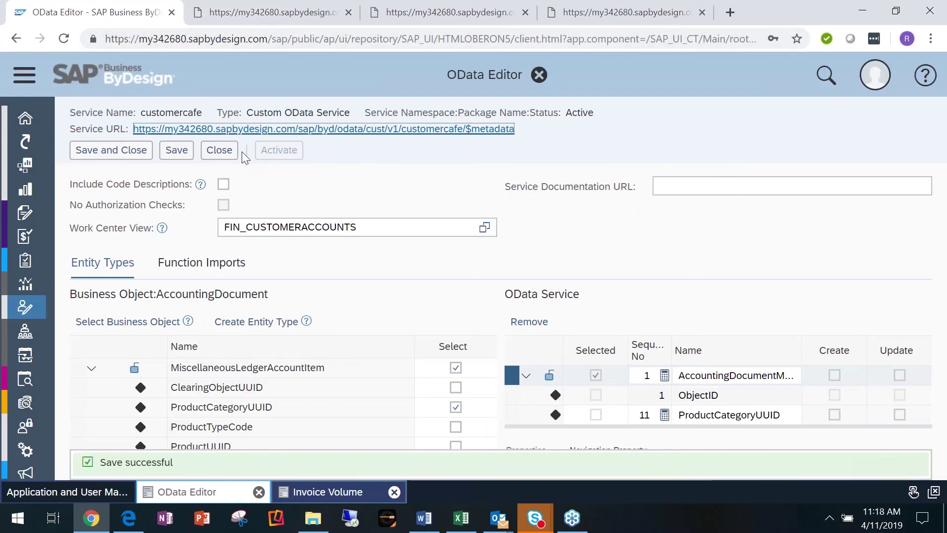
Close the customercafe service editor and bring up the views of the Application and User Management work center.
click(219, 150)
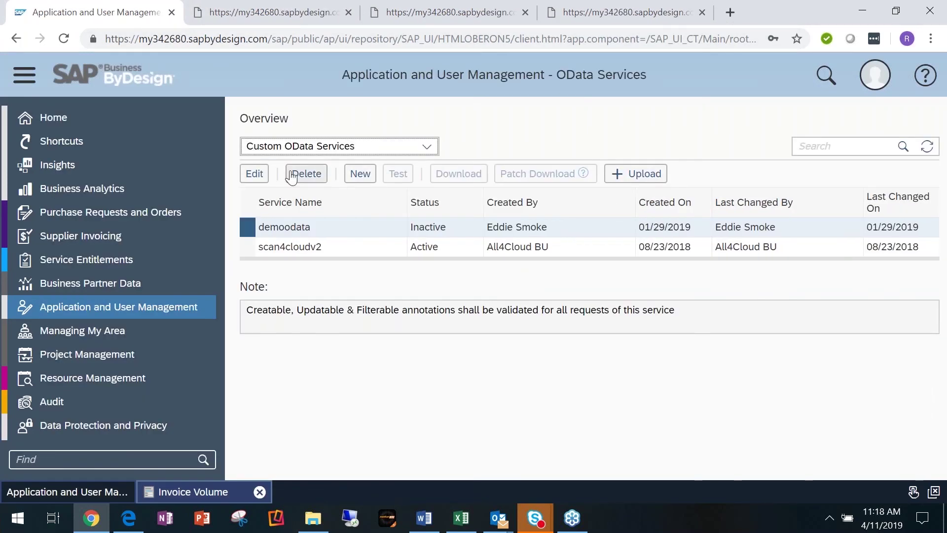
mouse_move(182, 303)
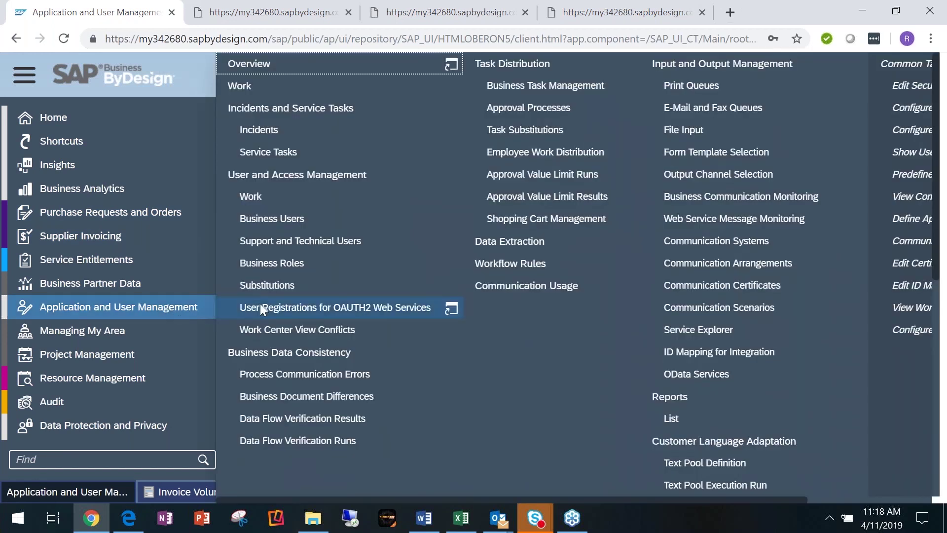